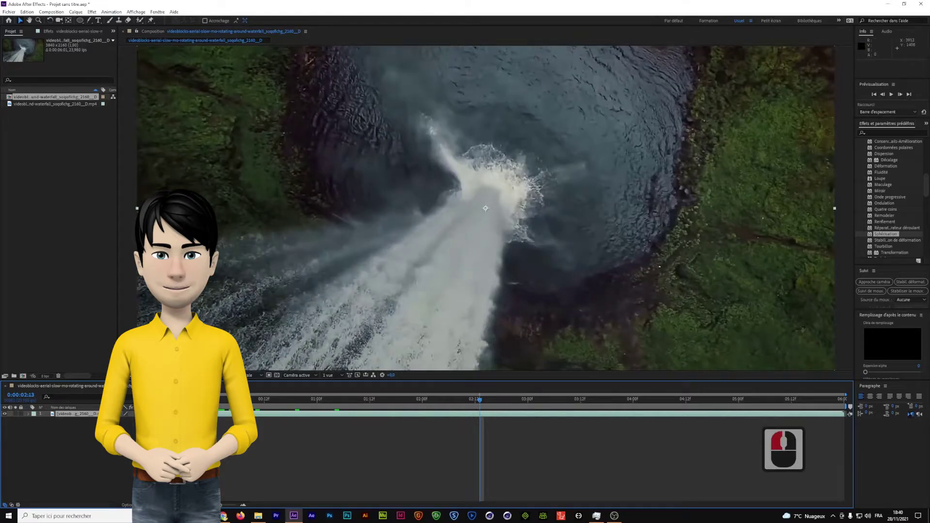
- Import the drone-flight clip as a layer above the waterfall footage and set the current time to 0:00:00:00
drag(929, 321, 57, 165)
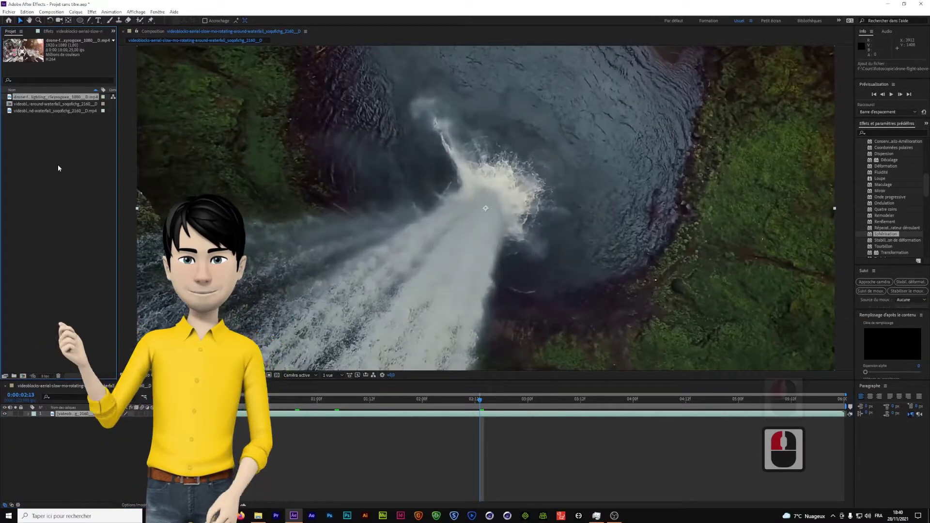
drag(49, 97, 73, 415)
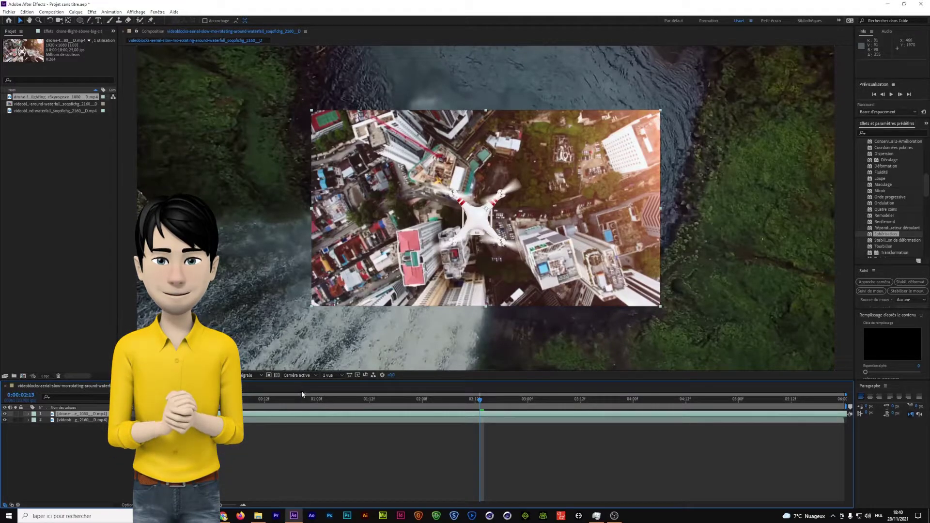
drag(315, 400, 238, 407)
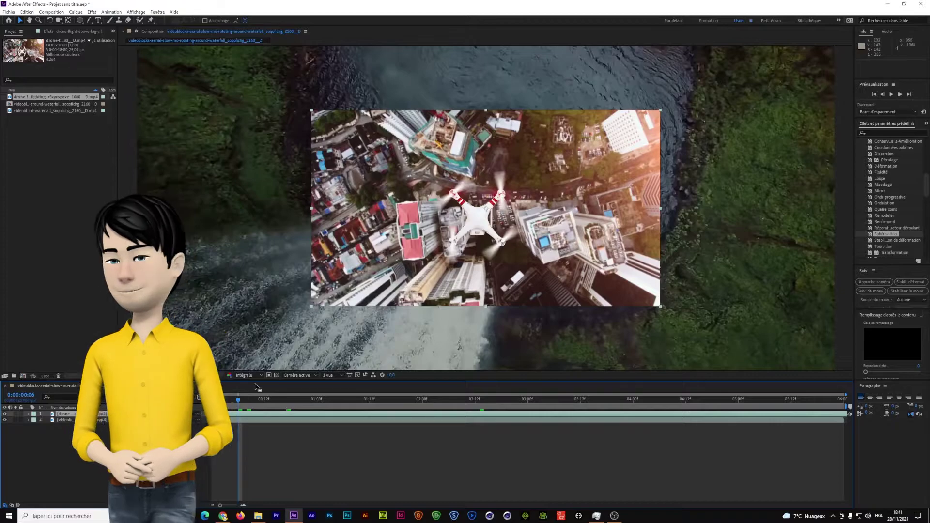
drag(237, 400, 200, 411)
- Start a Pen tool mask on the drone layer, tracing the outer curve of the drone's upper-left motor
scroll(487, 207, up, 5)
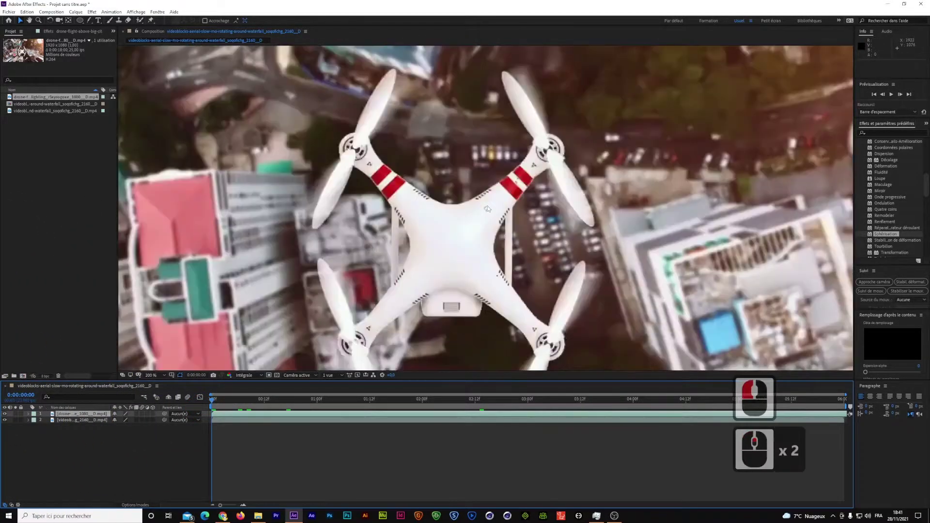
scroll(488, 208, down, 2)
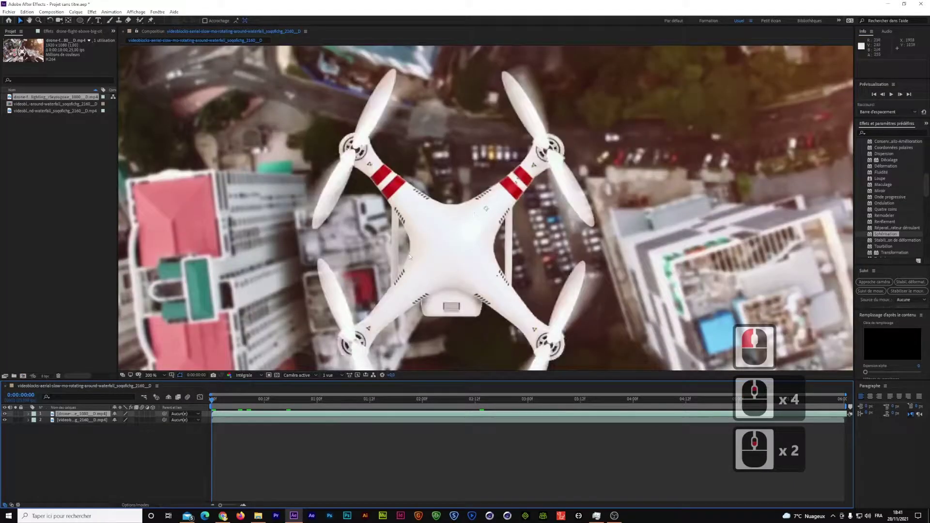
click(82, 413)
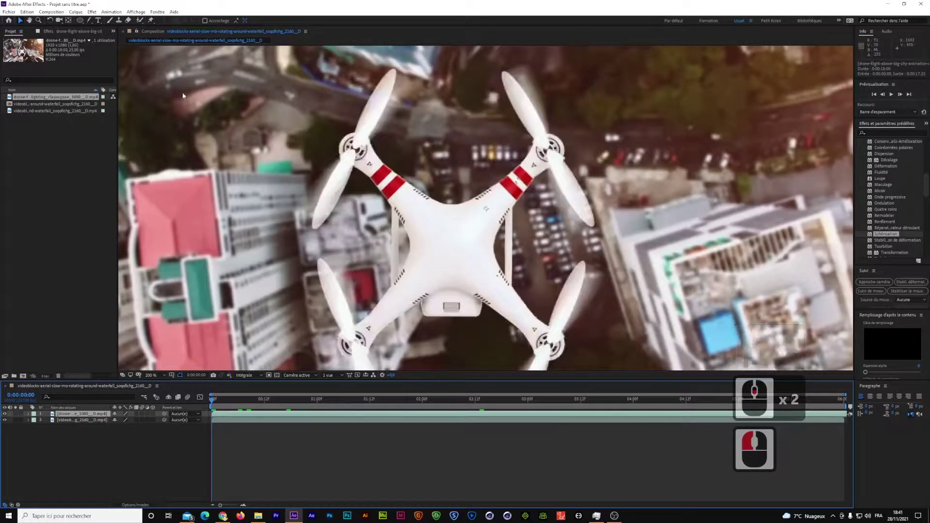
click(89, 20)
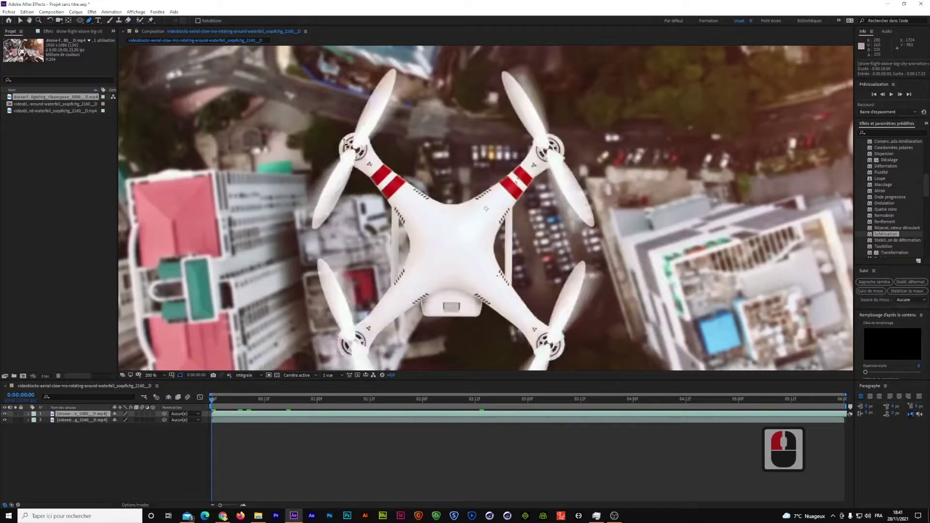
click(344, 139)
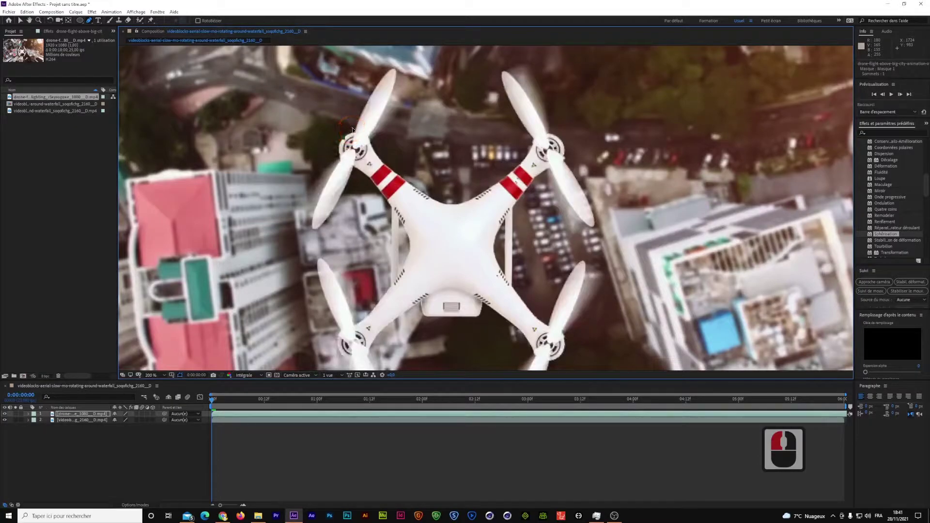
click(364, 137)
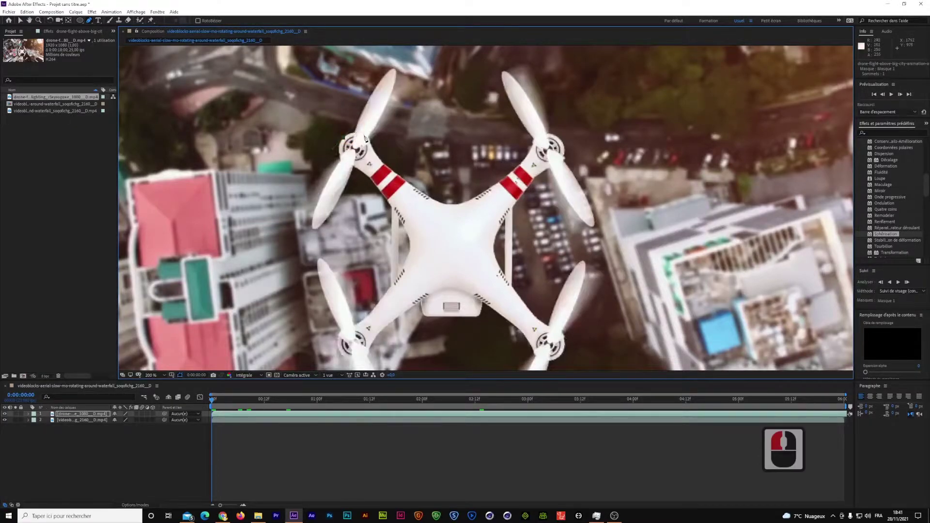
drag(368, 140, 397, 174)
click(392, 167)
click(394, 172)
click(370, 140)
click(369, 141)
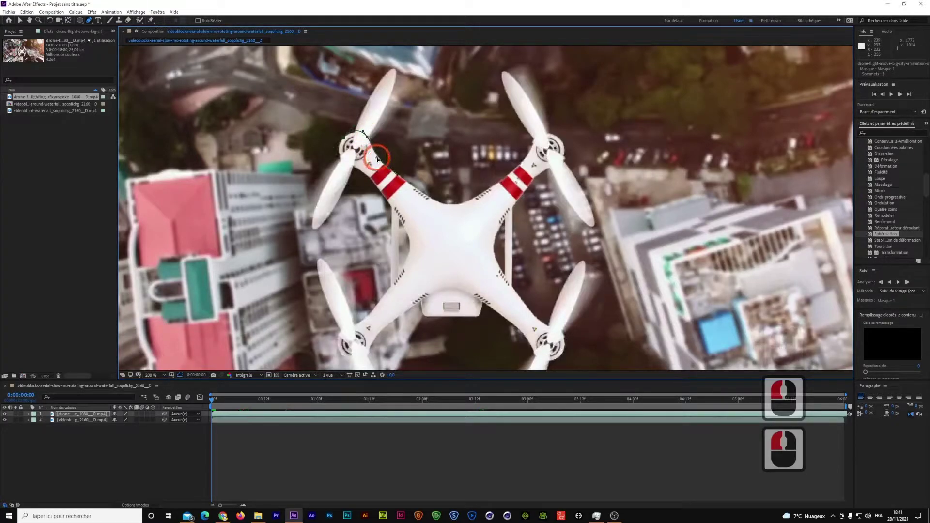
- Continue the mask along the upper edge of the upper-left arm to the middle of the drone's body
click(379, 162)
click(445, 204)
key(ctrl+z)
click(378, 159)
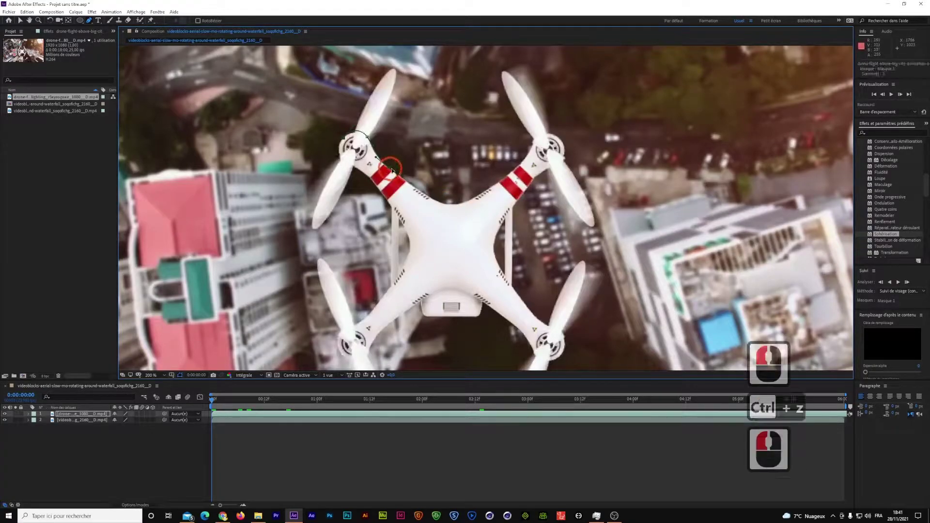
click(435, 200)
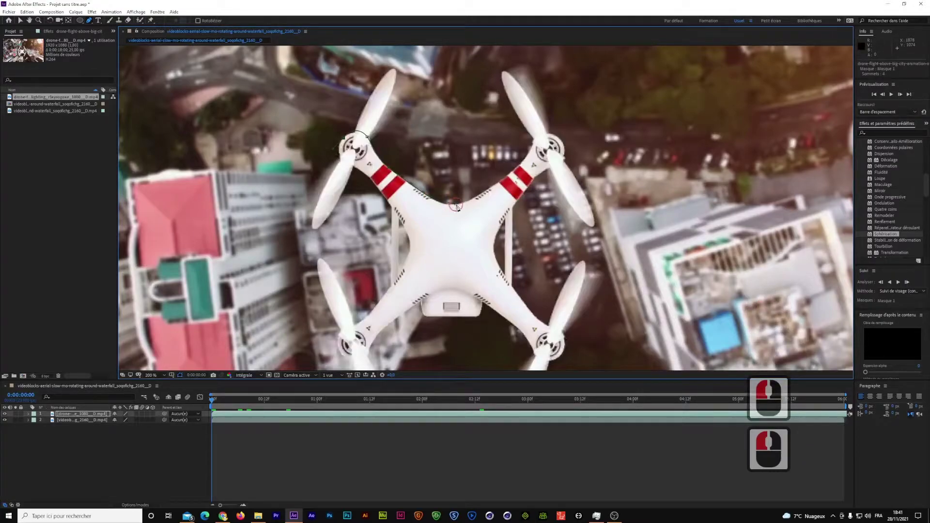
click(458, 204)
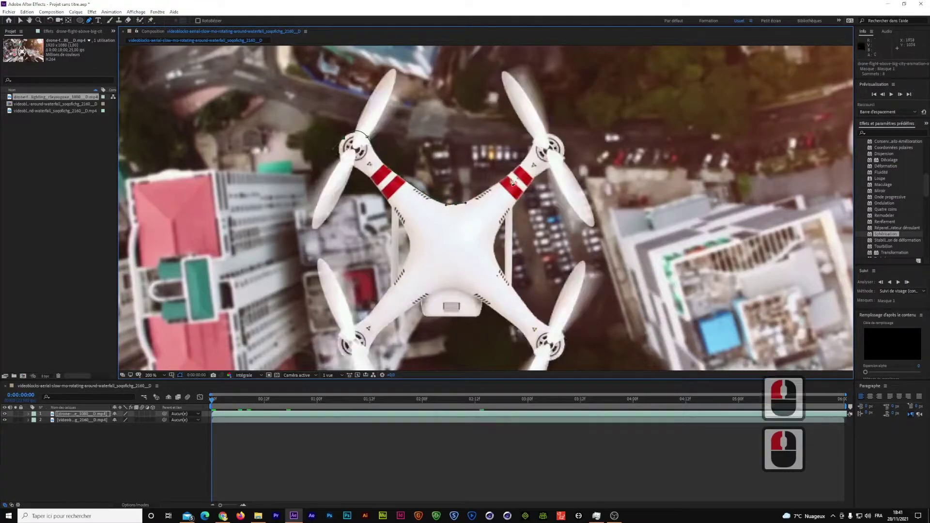
- Extend the mask up the upper-right arm and around the outer side of its motor, leaving out the propeller blades
drag(504, 178, 514, 170)
click(500, 185)
click(549, 137)
drag(550, 135, 563, 158)
click(564, 149)
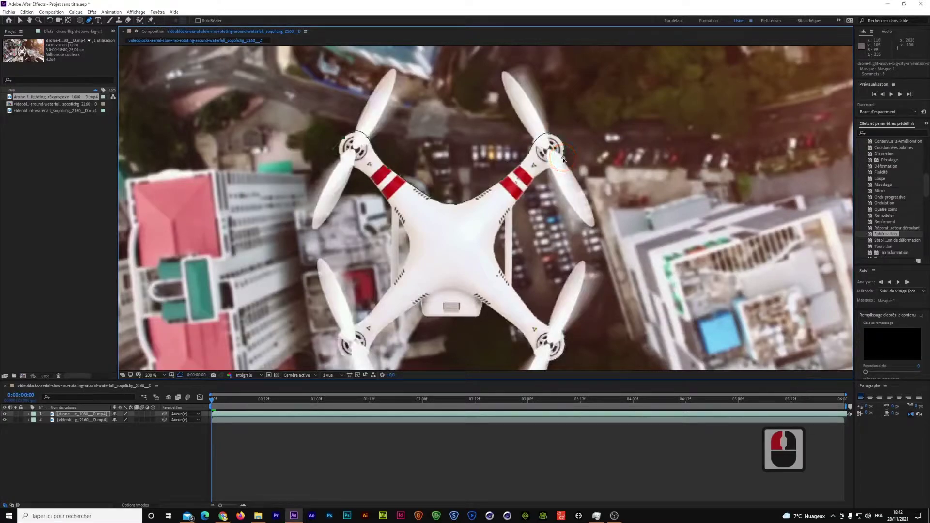
- Trace the mask down the inner edge of the upper-right arm and along the right landing leg to the lower-right arm
click(538, 176)
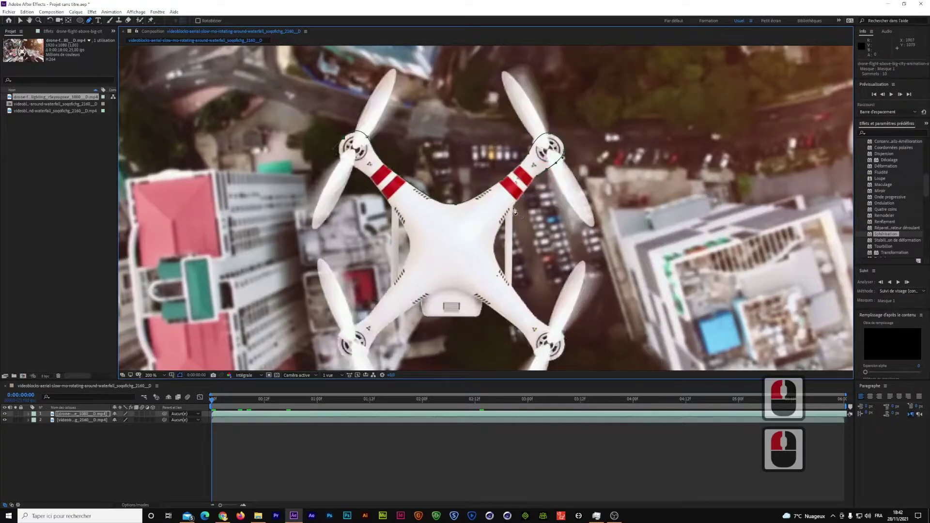
click(533, 180)
click(532, 183)
click(514, 209)
click(513, 206)
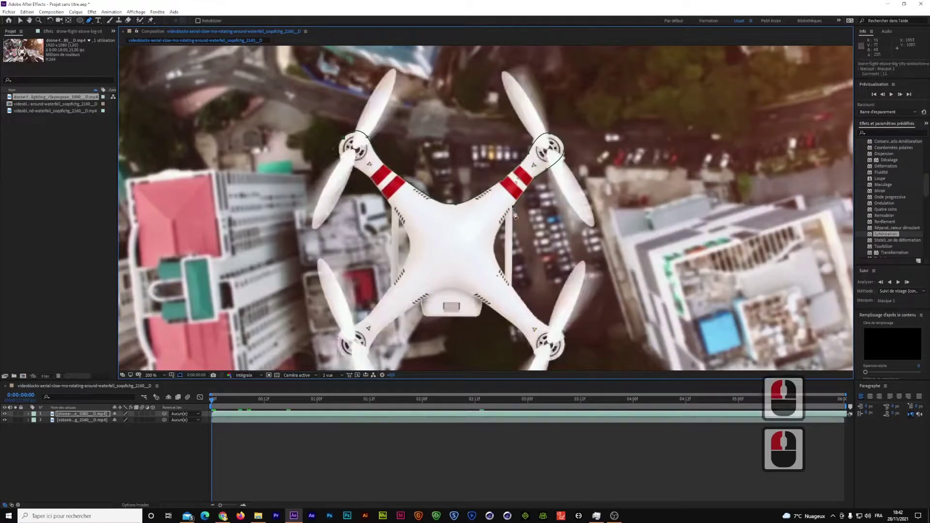
click(513, 289)
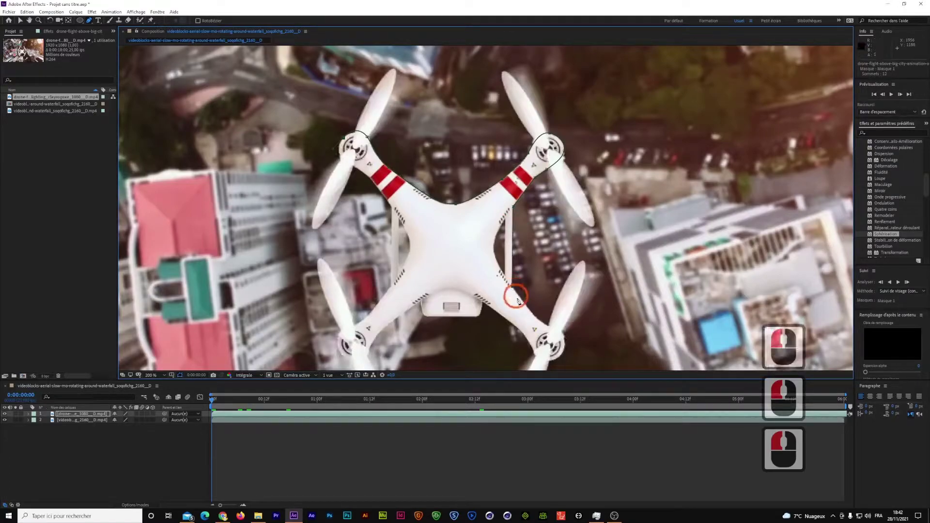
click(535, 317)
- Trace the mask around the drone's lower-right motor, leaving out the propeller blades
drag(553, 283, 559, 173)
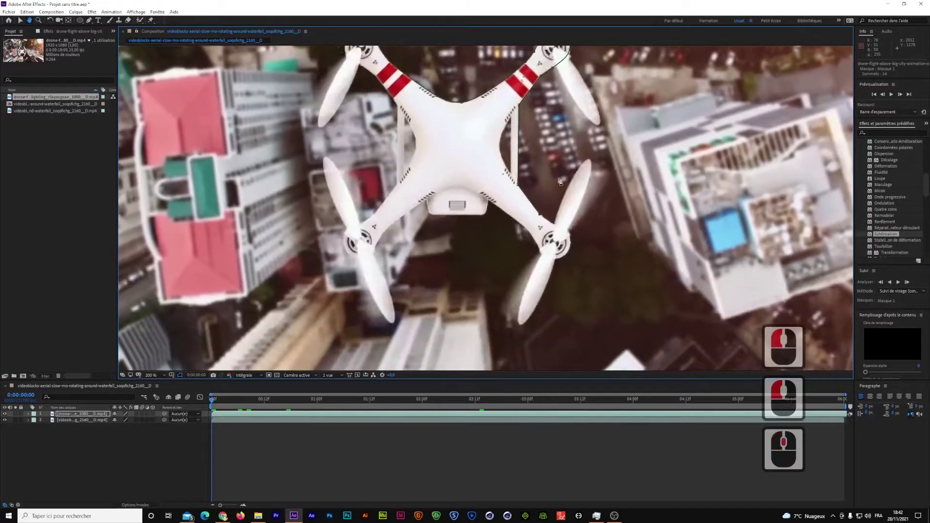
click(554, 226)
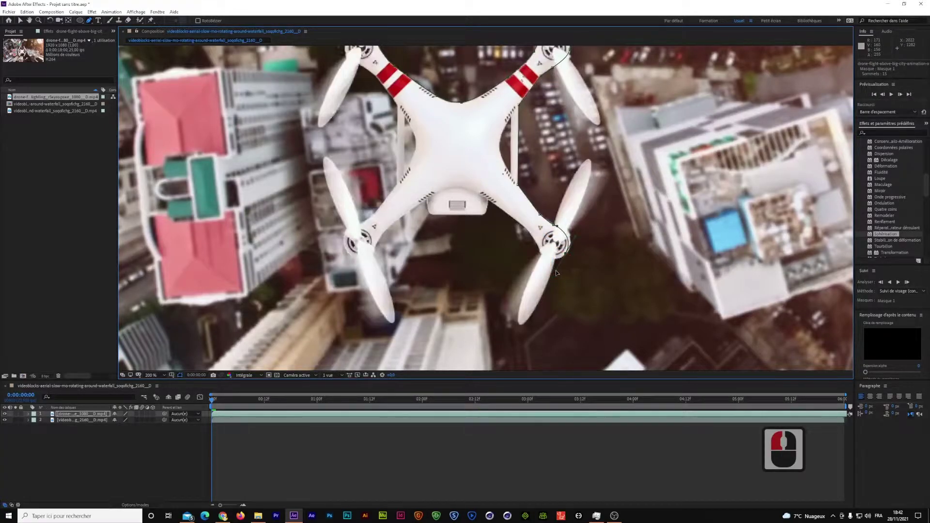
click(565, 257)
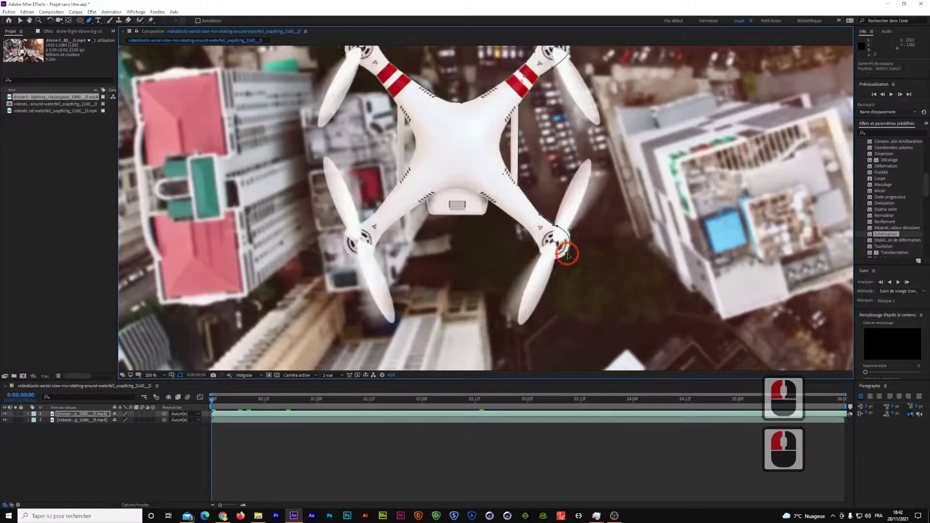
click(567, 254)
click(543, 256)
drag(558, 270, 544, 256)
- Continue the mask along the underside of the lower-right arm and around the rectangular block at the drone's lower edge
click(524, 225)
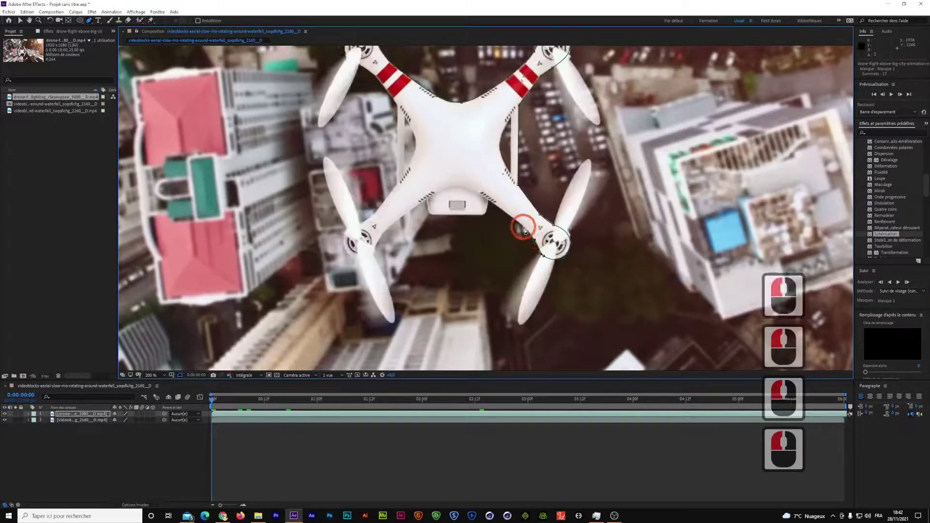
click(493, 208)
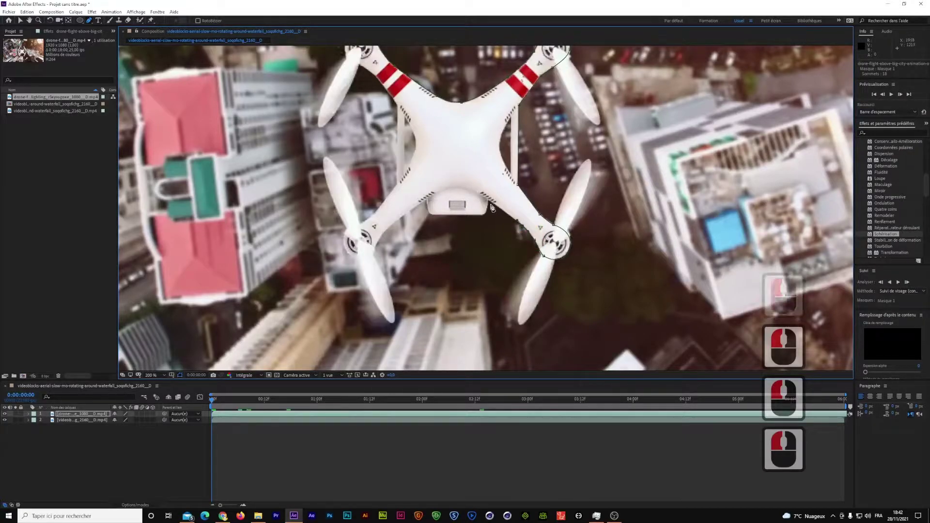
click(489, 209)
click(479, 214)
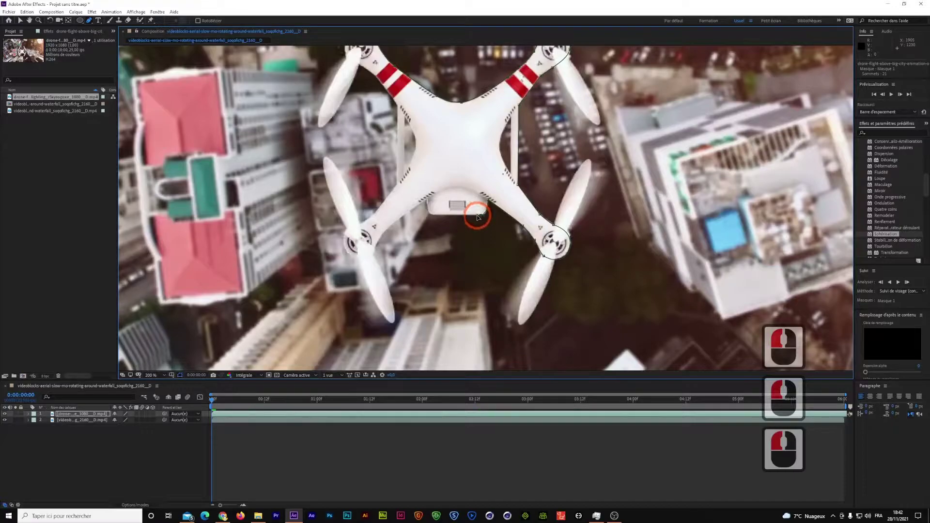
click(428, 212)
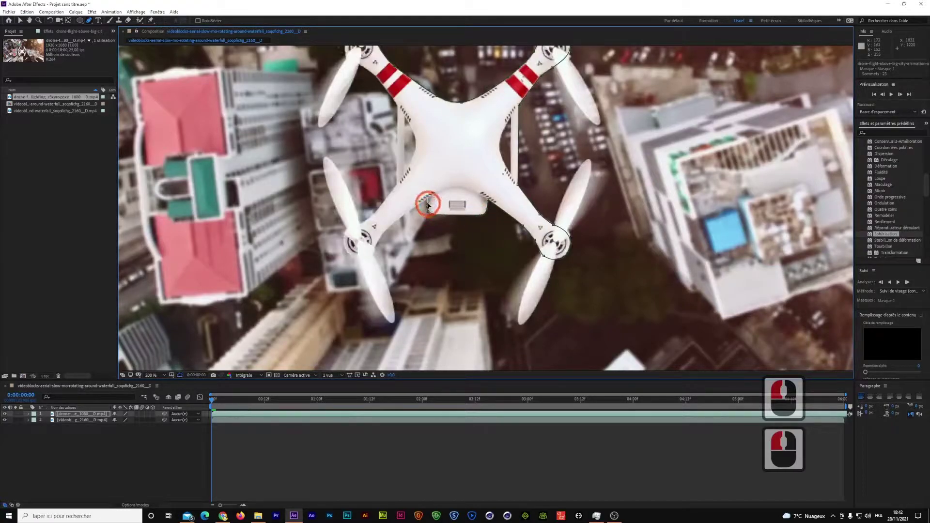
click(427, 204)
- Extend the mask along the lower-left arm, around its motor and back up the arm's outer edge
click(397, 214)
click(386, 229)
click(377, 248)
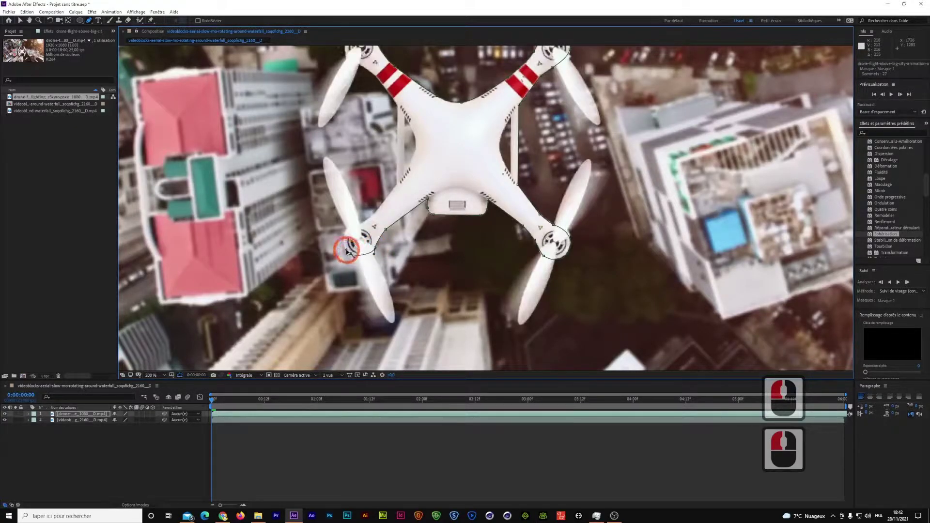
click(344, 247)
click(348, 229)
click(371, 216)
click(399, 201)
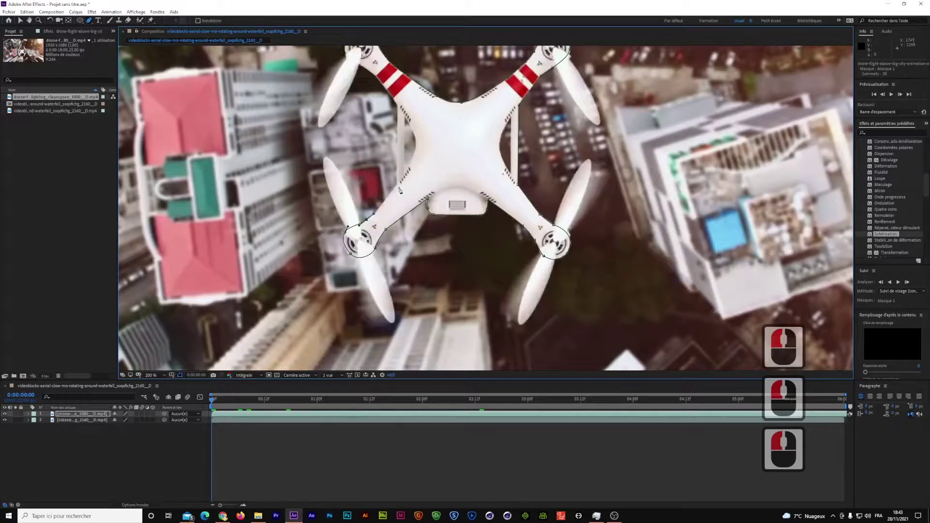
- Trace the left landing leg and upper-left arm, close the mask at its starting point and refine the curve around that motor
click(376, 213)
click(405, 153)
click(407, 122)
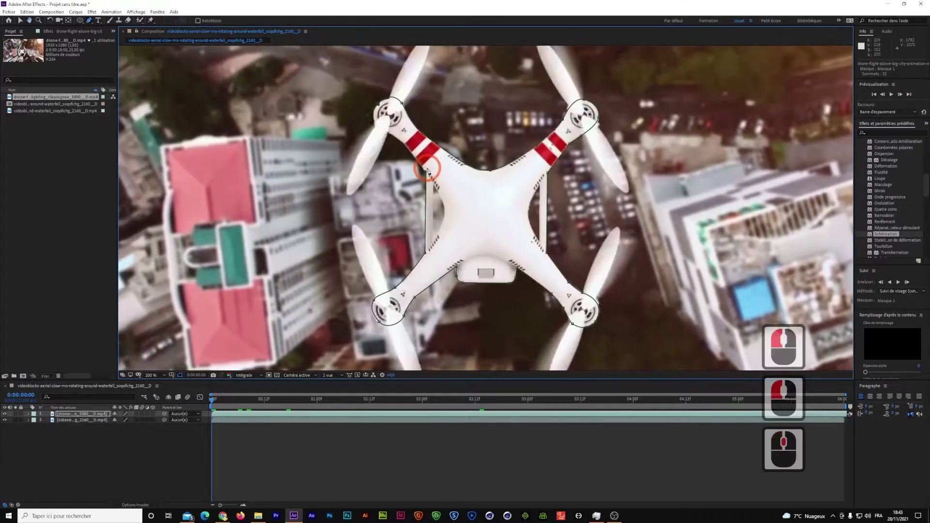
click(402, 142)
click(377, 132)
drag(376, 125, 373, 122)
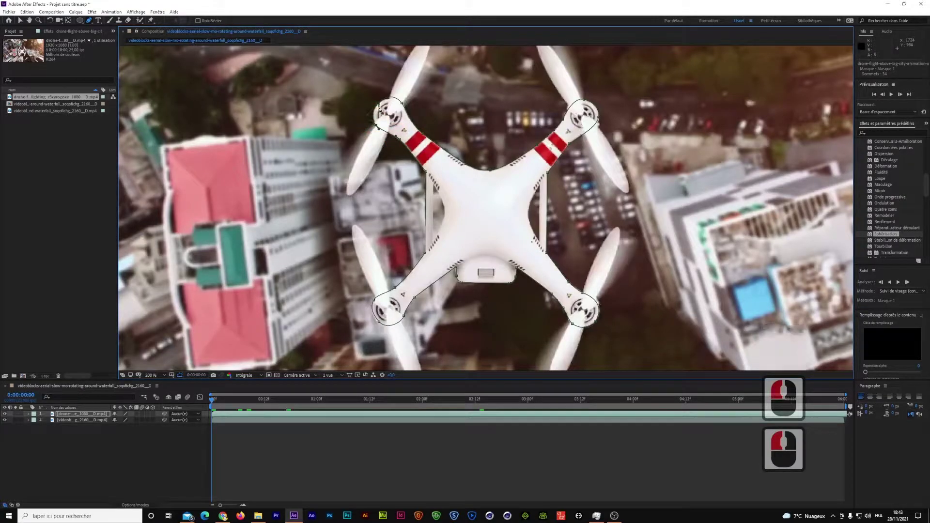
click(378, 104)
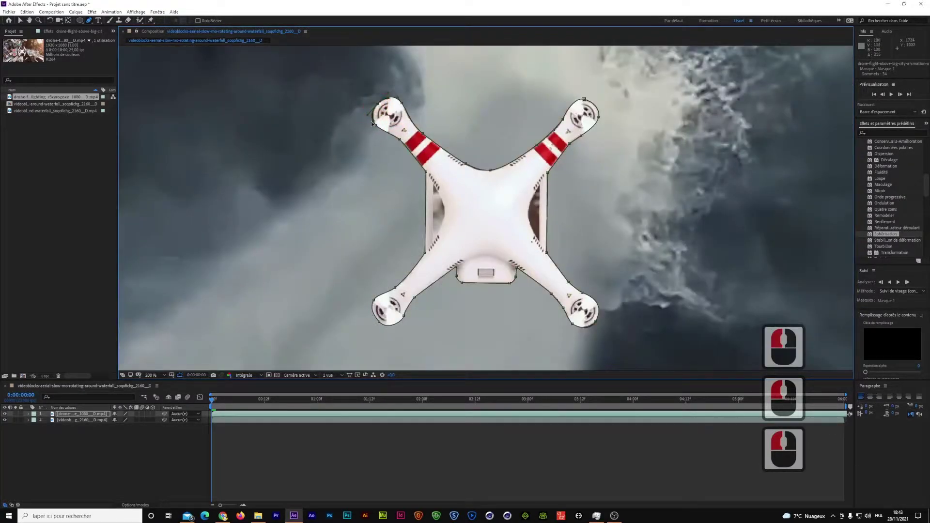
click(370, 116)
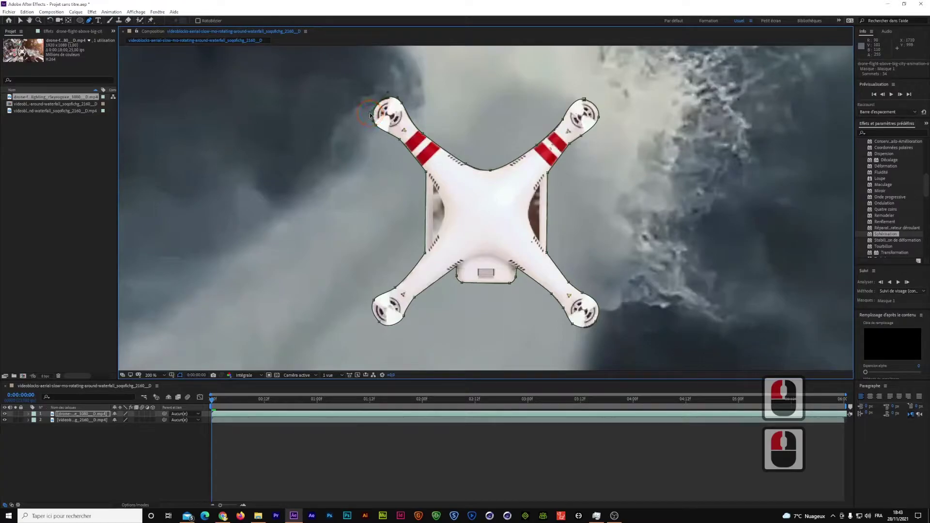
drag(386, 95, 386, 94)
- Play and scrub through the composition to check how the mask fits the drone over time
key(space)
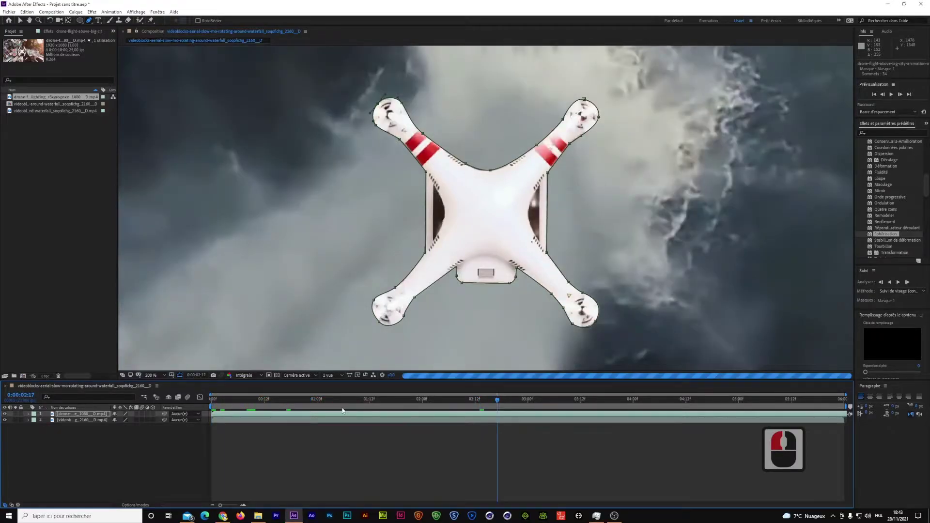
click(435, 185)
click(416, 399)
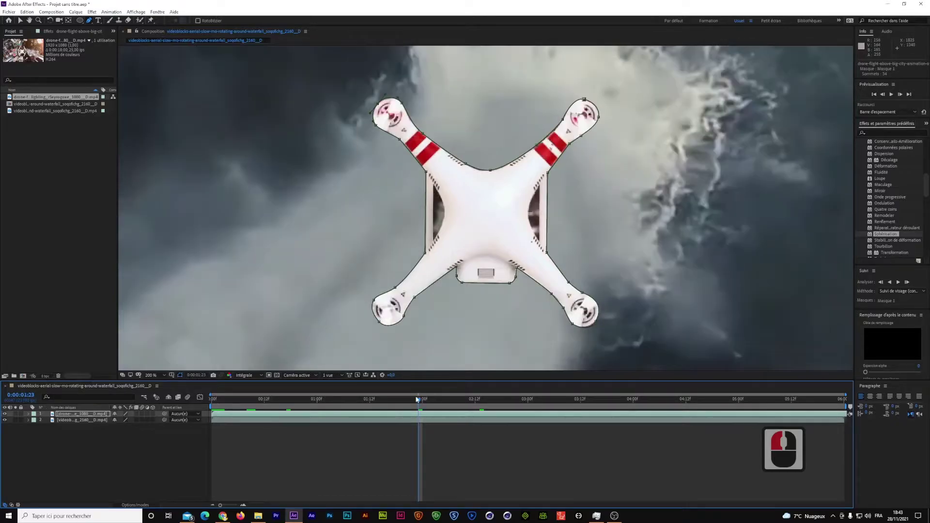
drag(398, 400, 317, 398)
key(space)
click(455, 197)
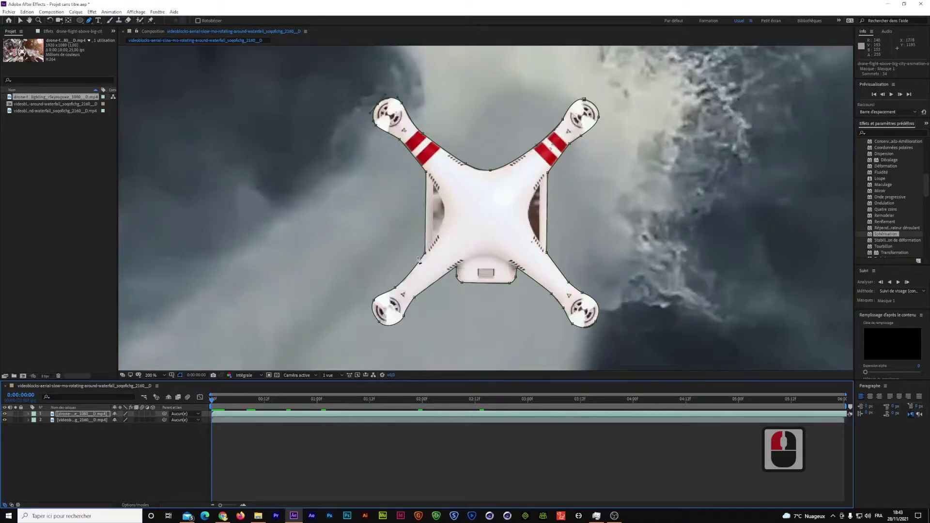
- Draw a closed mask with the Pen tool around the gap between the drone's body and its left landing leg
click(434, 184)
drag(433, 245, 443, 198)
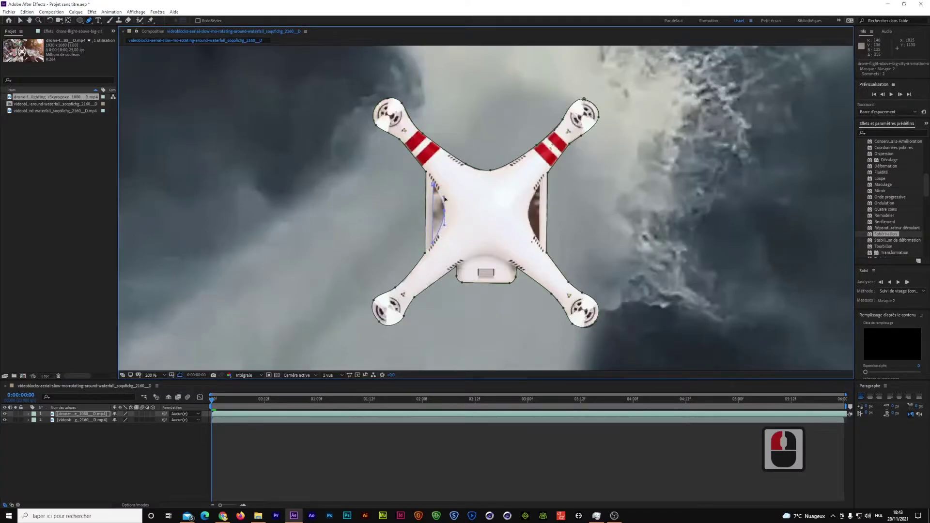
click(439, 190)
- Draw another closed mask around the gap between the drone's body and its right landing leg
click(540, 207)
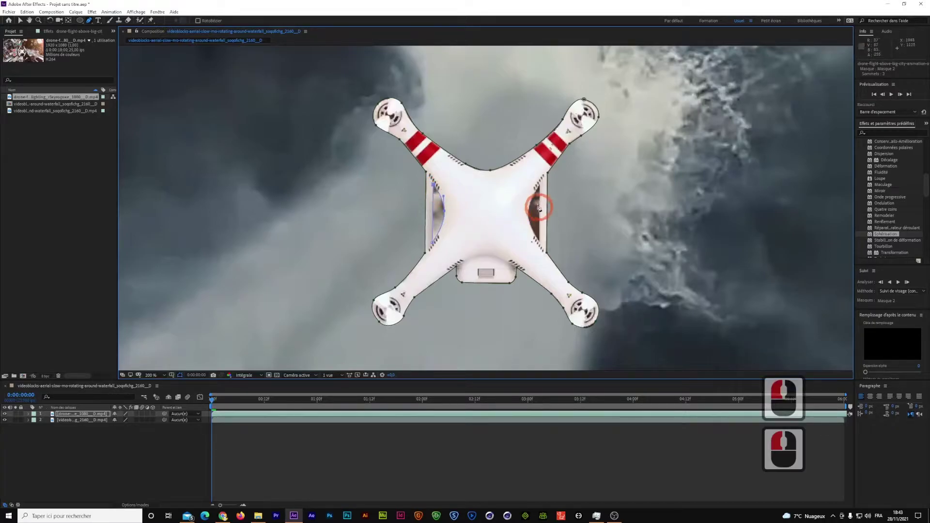
click(541, 189)
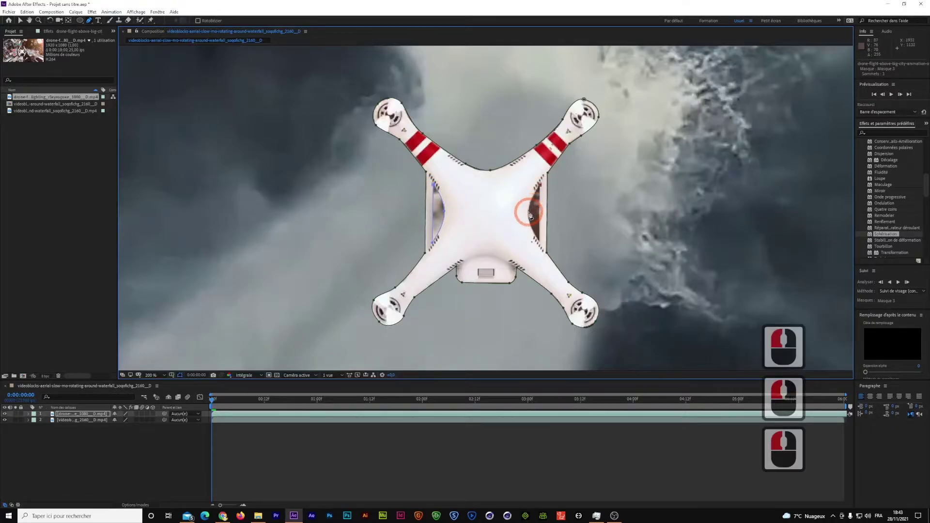
click(538, 244)
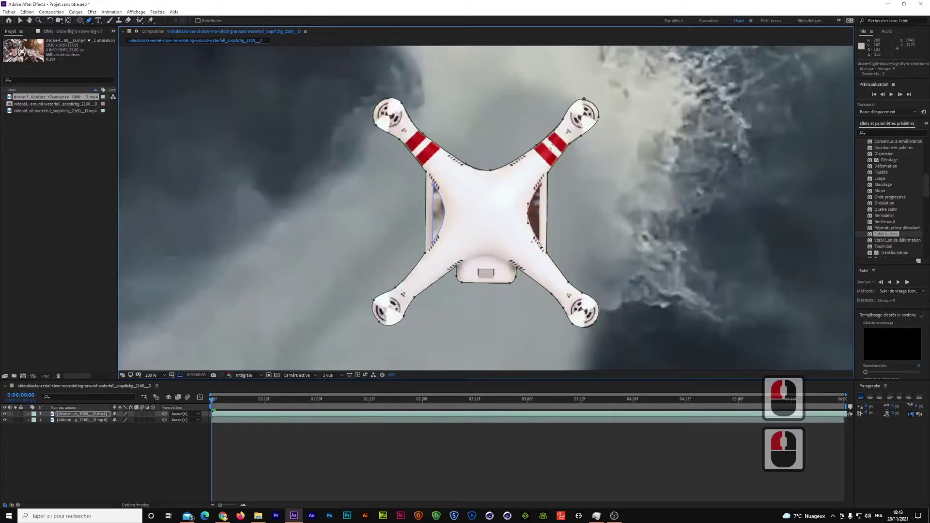
click(539, 241)
click(539, 184)
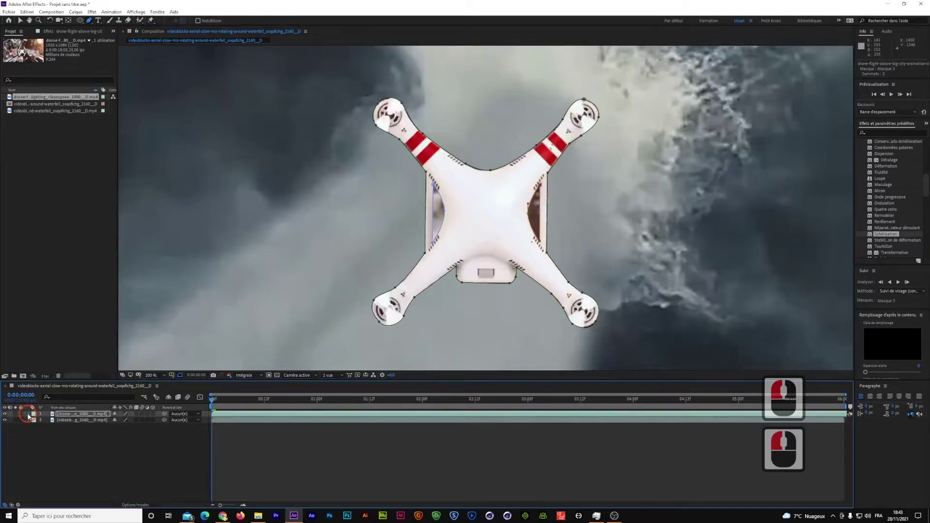
- Reveal the drone layer's masks and set Masque 2 and Masque 3 to subtract mode
click(28, 414)
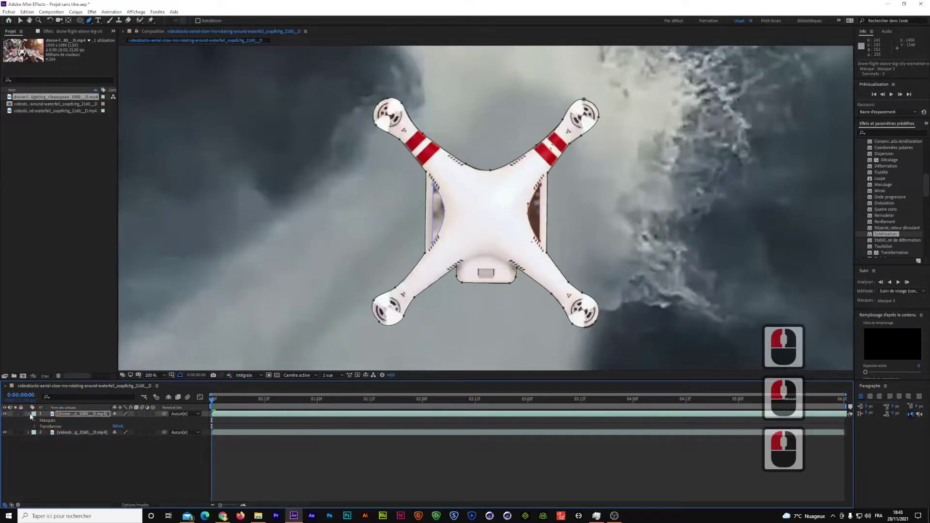
click(34, 420)
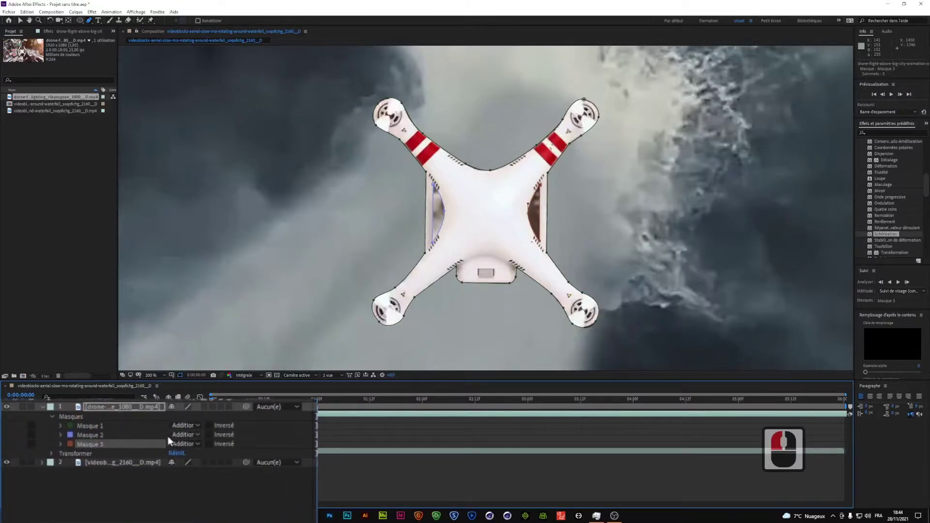
click(195, 434)
click(199, 459)
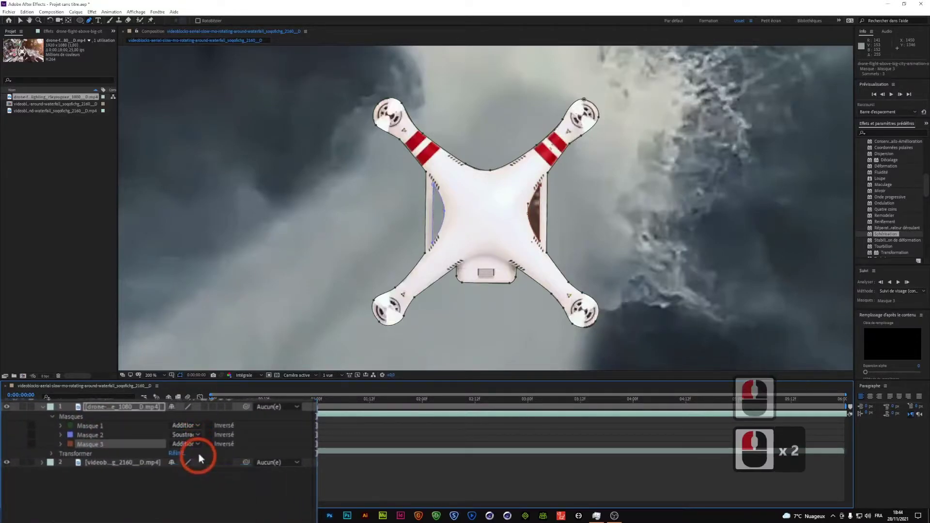
click(194, 443)
click(199, 469)
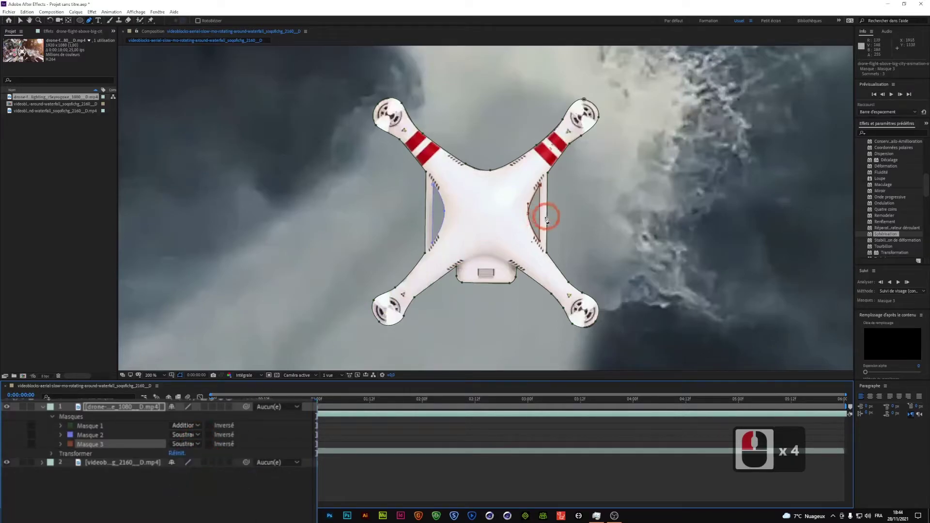
- Refine Masque 1's curve along the body's upper edge between the two upper arms
scroll(517, 224, down, 1)
scroll(518, 223, up, 1)
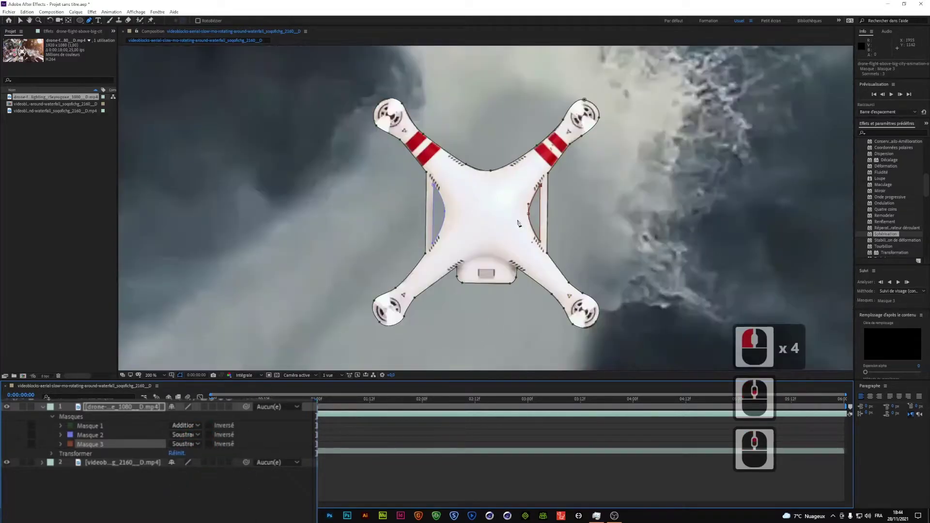
click(489, 171)
scroll(488, 170, up, 1)
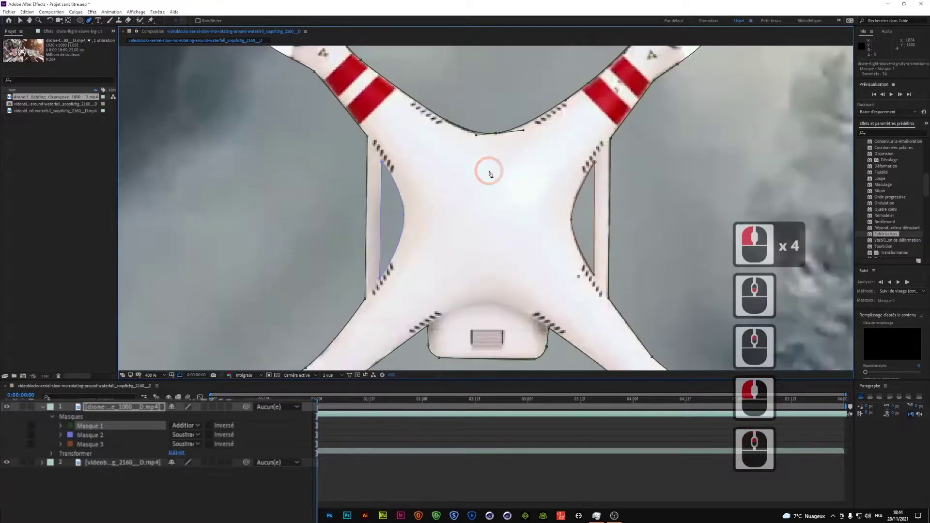
click(468, 136)
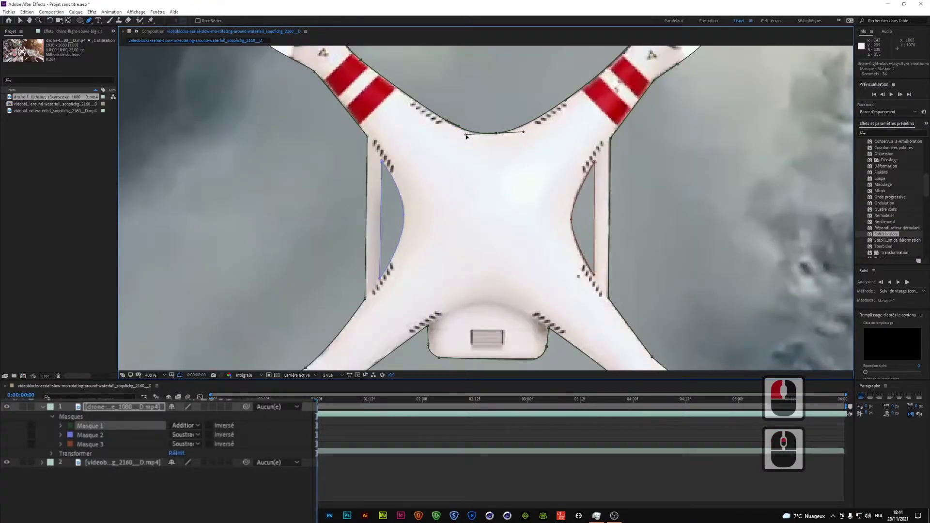
click(589, 84)
click(531, 156)
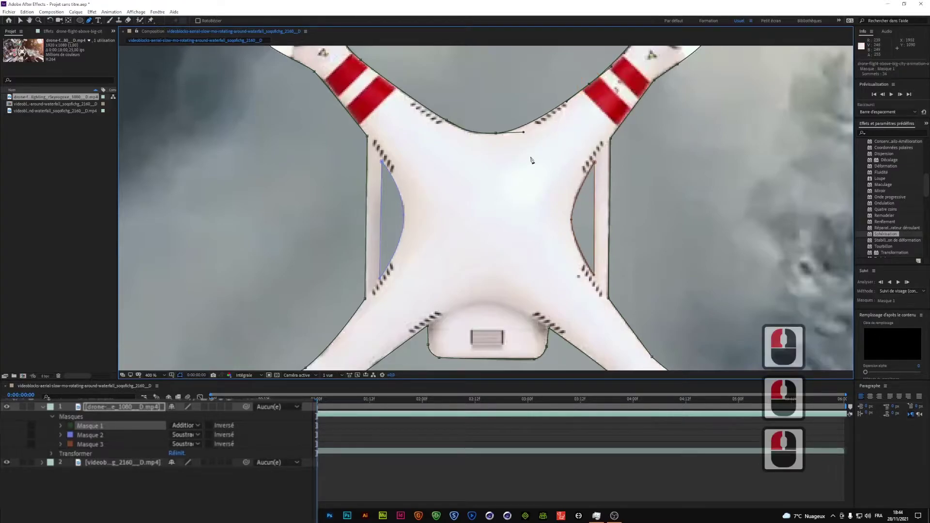
- Switch to the Selection tool, deselect the drone layer and scrub the composition to check the cutout over the waterfall
scroll(519, 149, down, 2)
scroll(506, 189, down, 1)
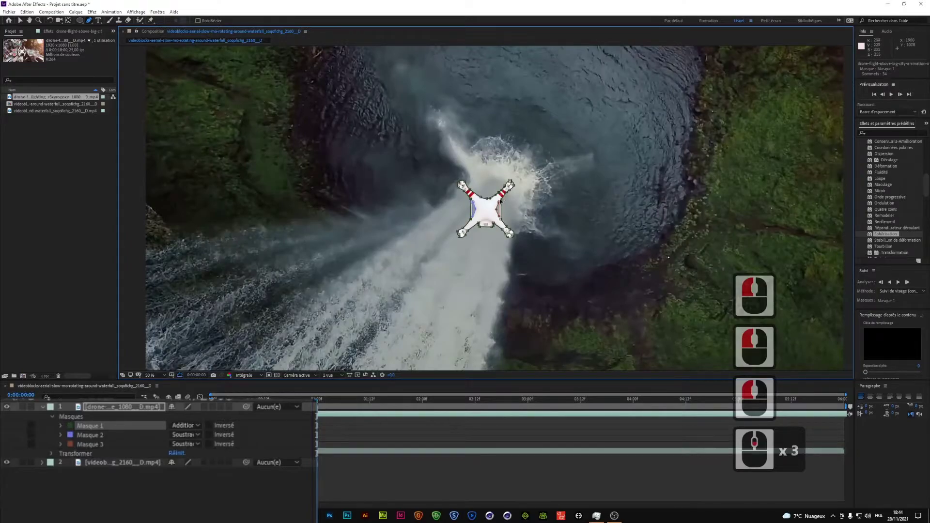
key(v)
click(180, 375)
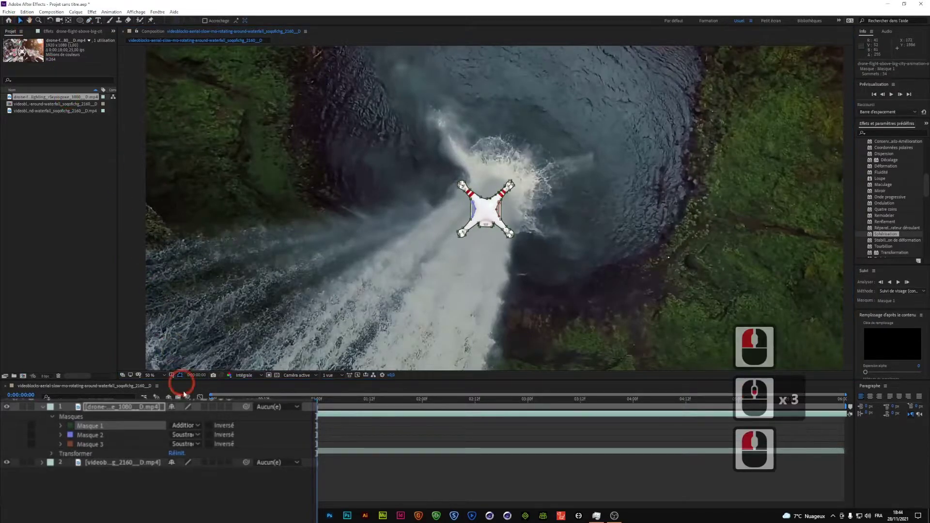
click(311, 499)
drag(210, 398, 285, 403)
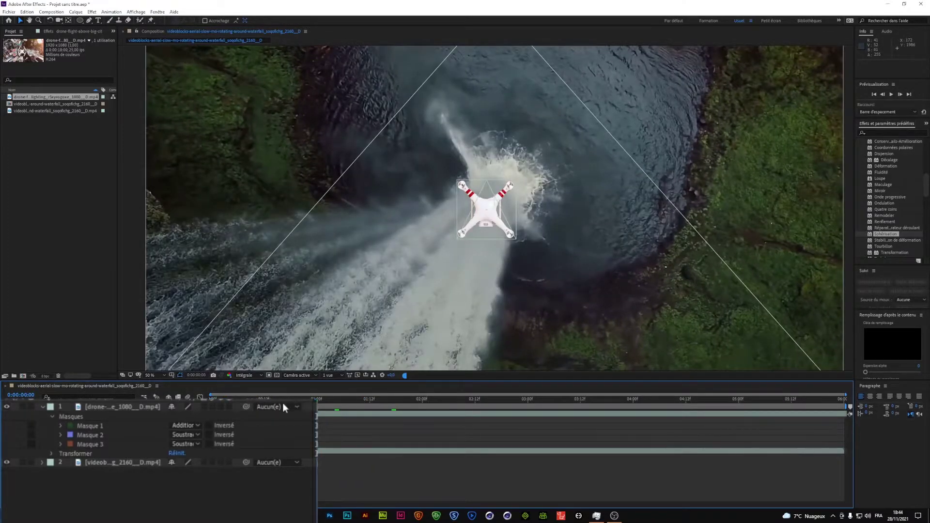
click(245, 415)
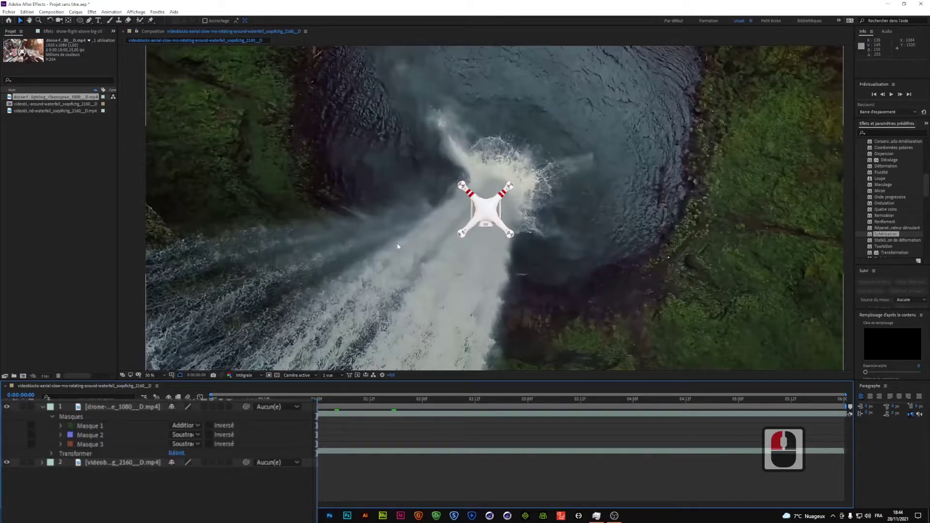
- Select Masque 1 and adjust its point at the upper end of the right landing leg
scroll(456, 179, up, 2)
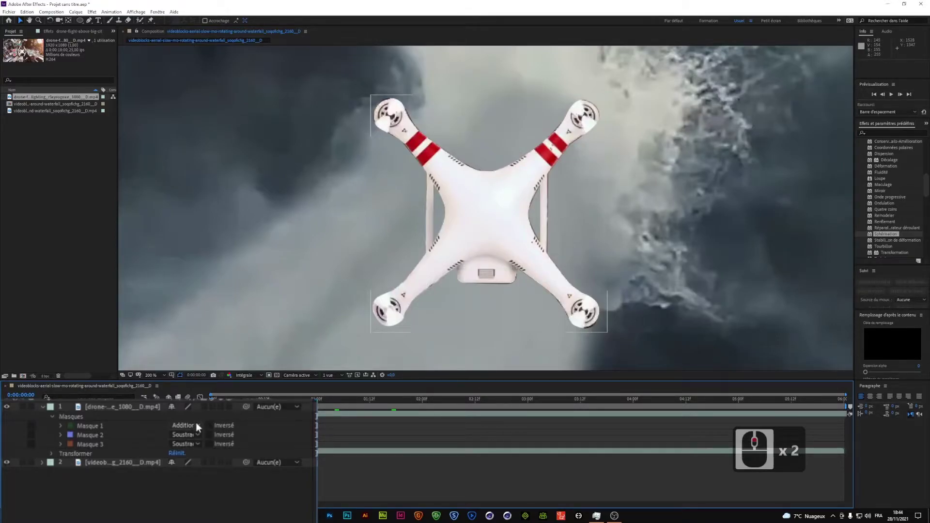
click(90, 425)
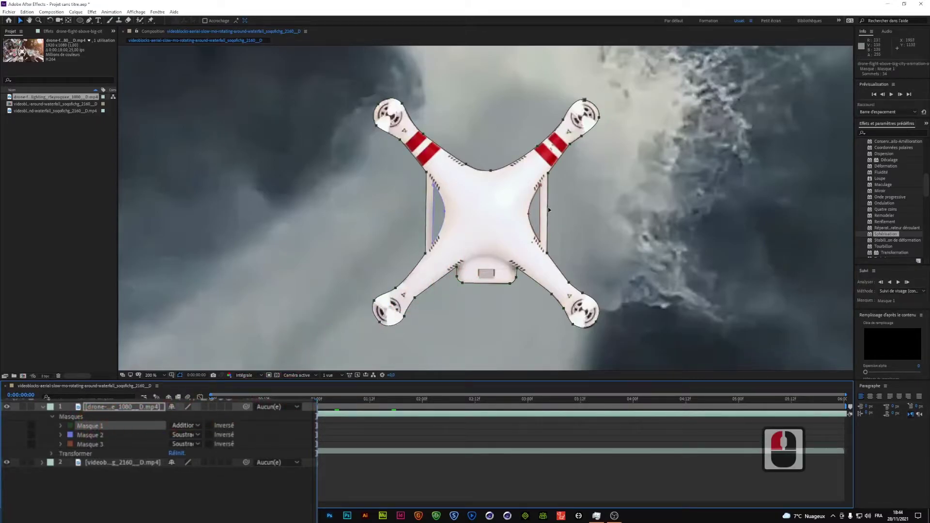
click(548, 173)
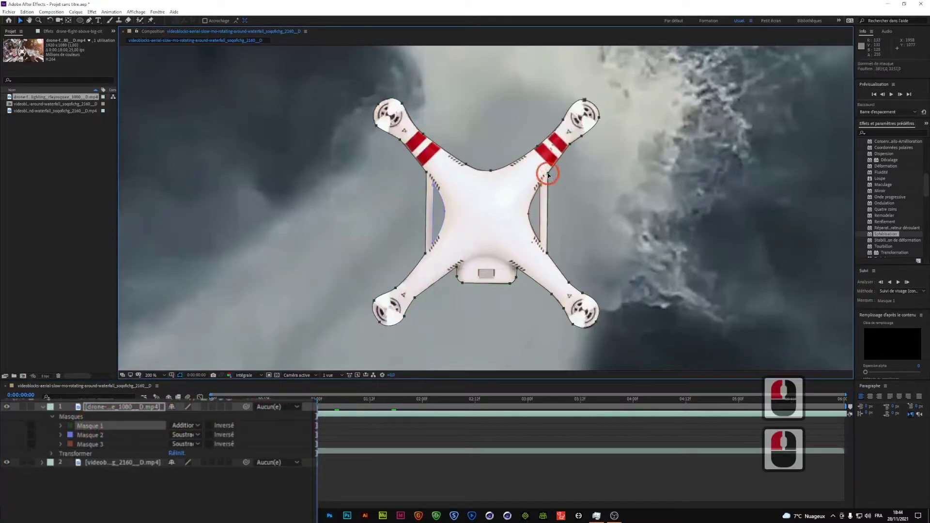
- Set Masque 1's mode to Aucun to reveal the propellers and activate the Pen tool
click(196, 426)
click(197, 435)
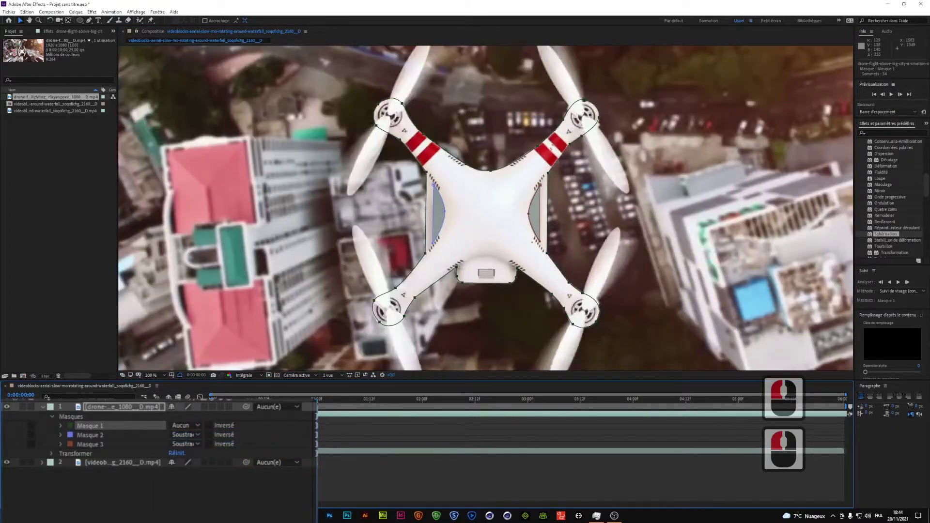
click(353, 190)
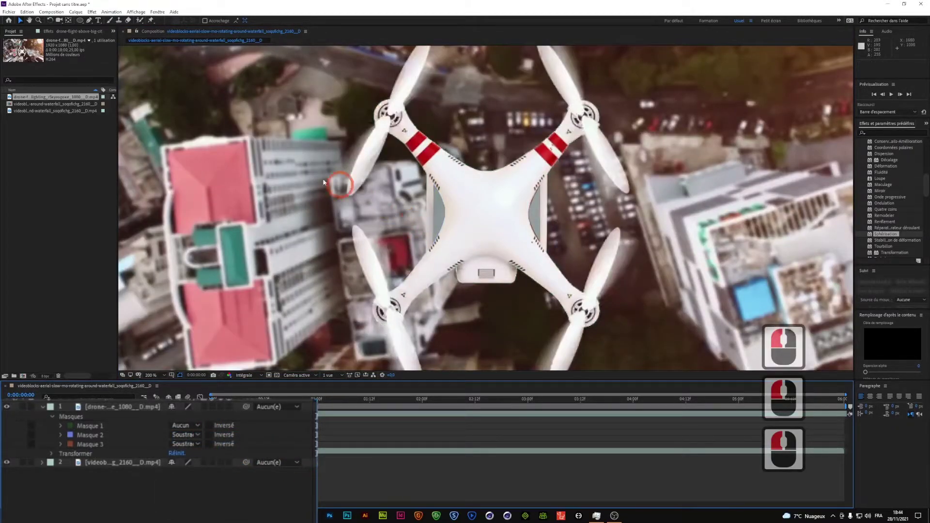
click(89, 21)
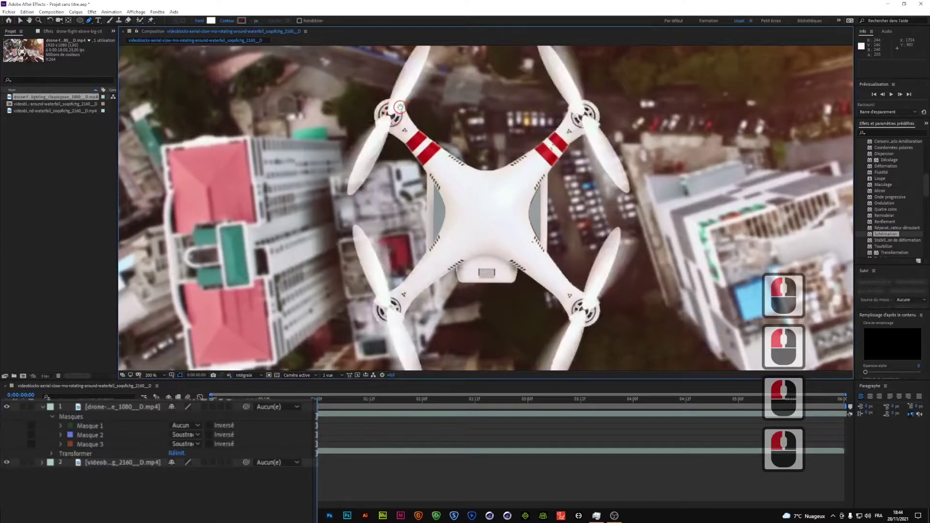
scroll(429, 106, up, 3)
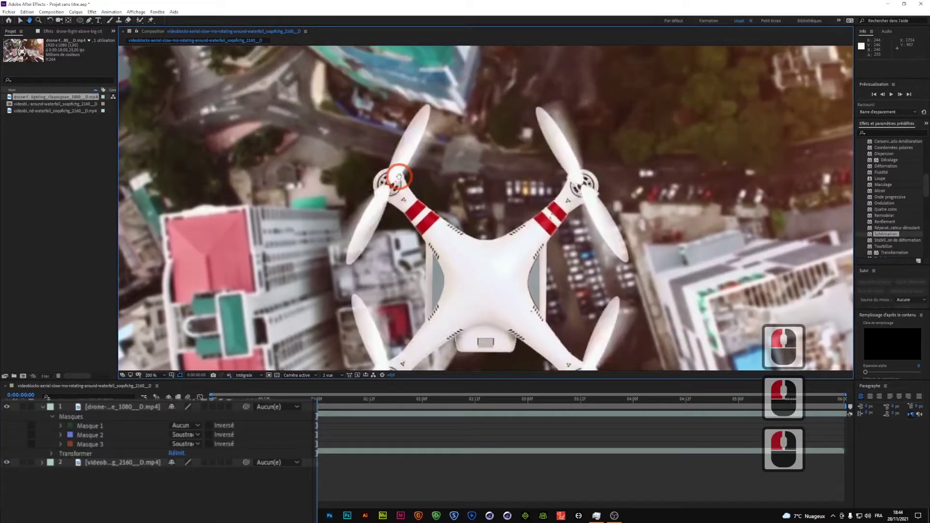
click(430, 107)
drag(412, 158, 401, 180)
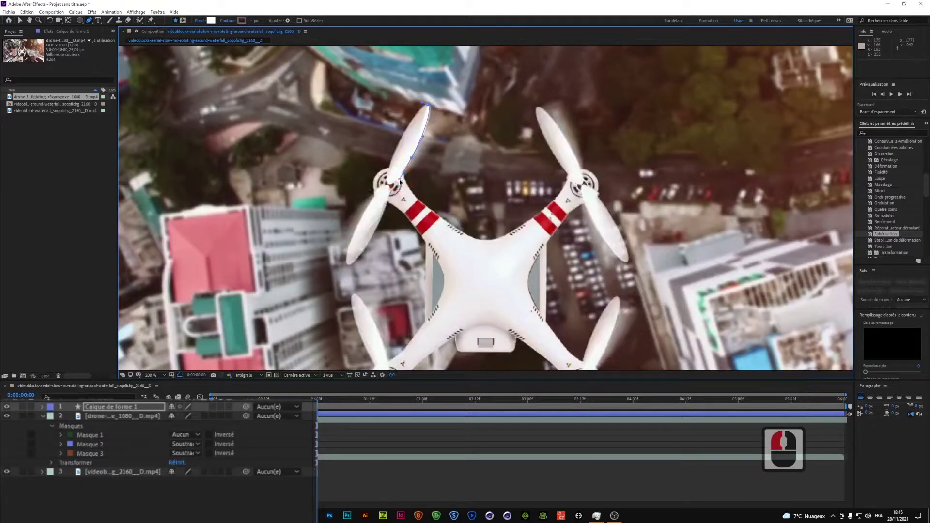
key(ctrl+z)
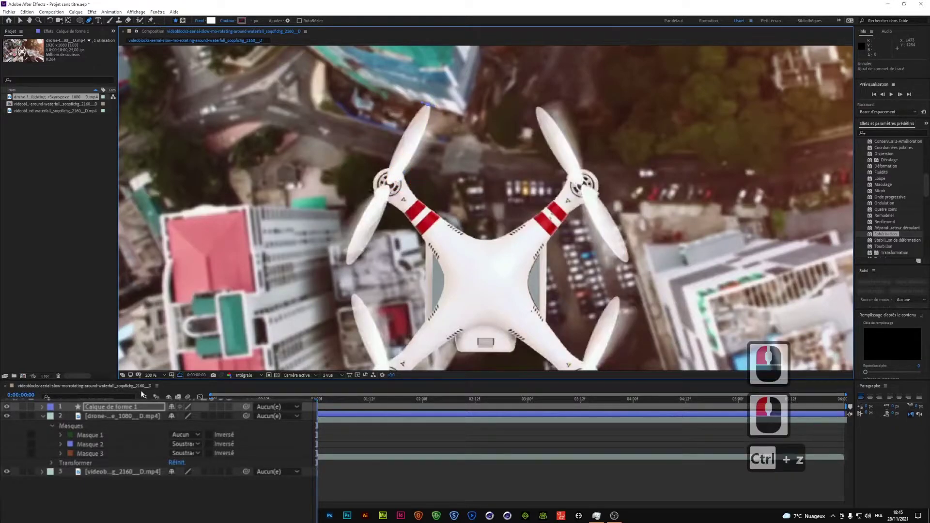
key(ctrl+z)
click(147, 411)
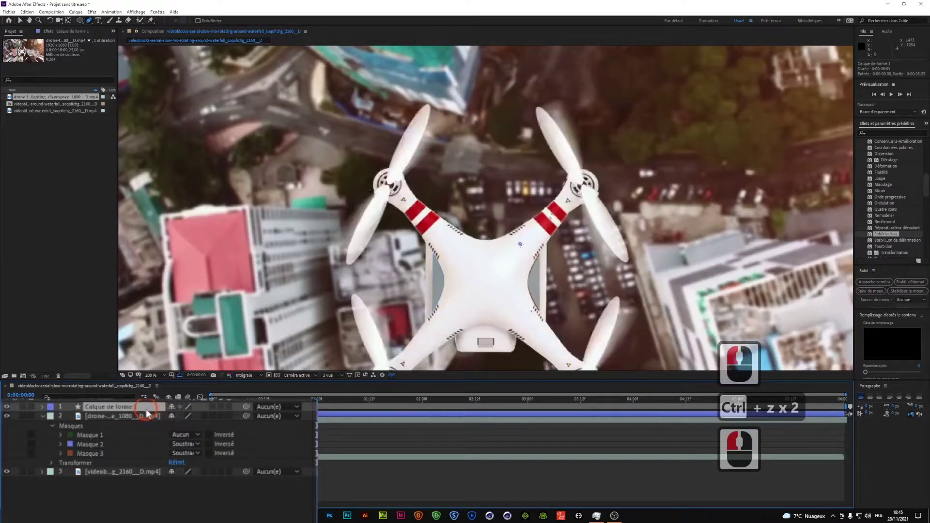
click(146, 410)
key(Delete)
- Start a new mask on the drone layer, tracing the upper-left propeller's inner edge from its upper tip through the hub onto the lower blade
click(148, 410)
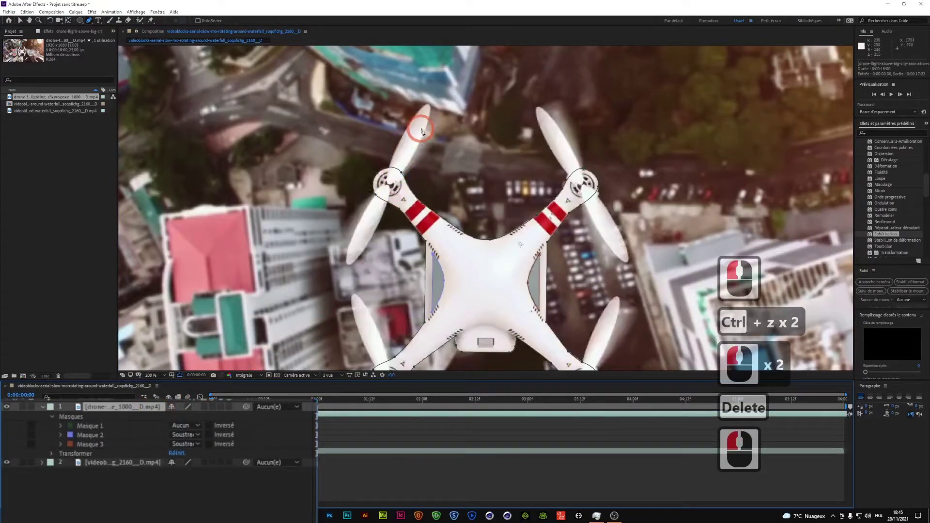
click(429, 107)
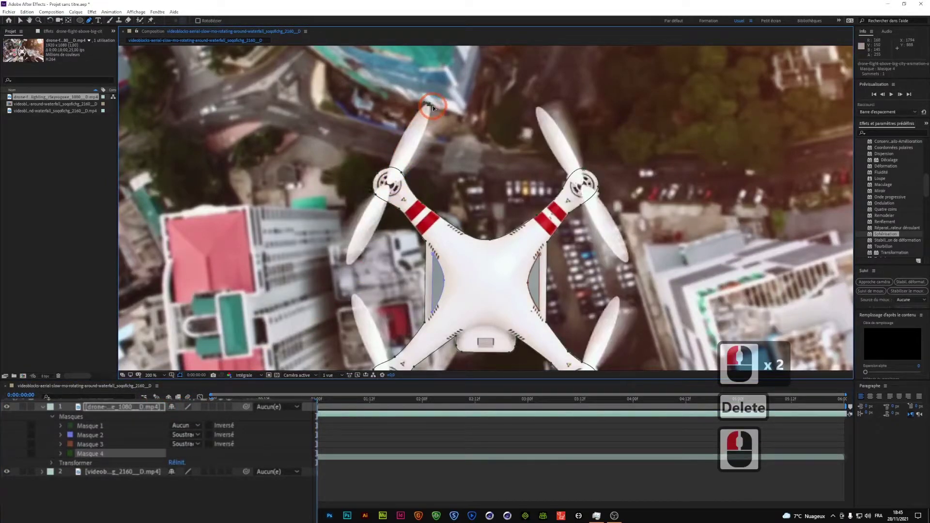
click(433, 106)
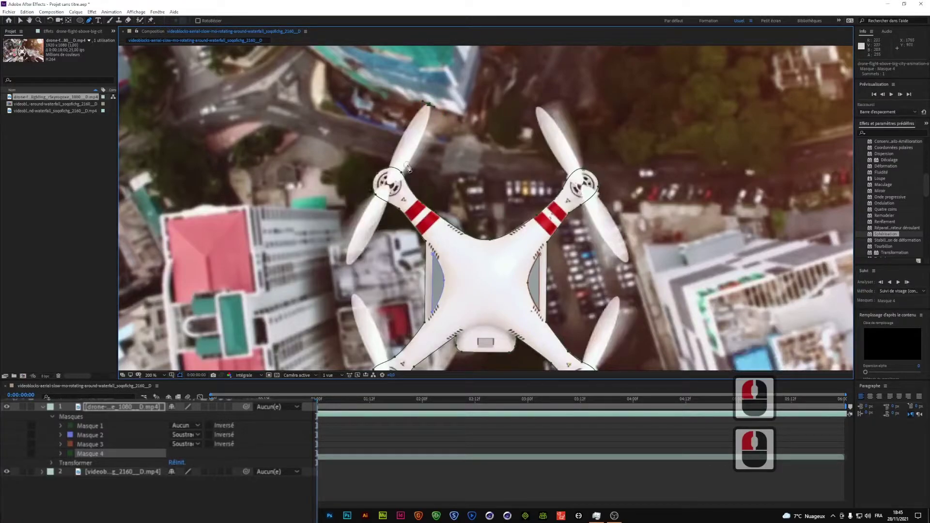
click(408, 165)
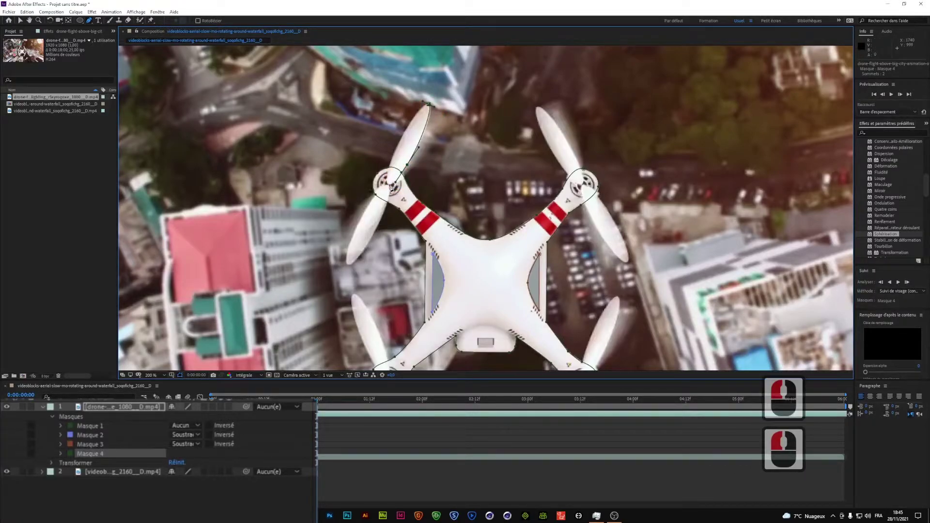
click(392, 186)
click(366, 251)
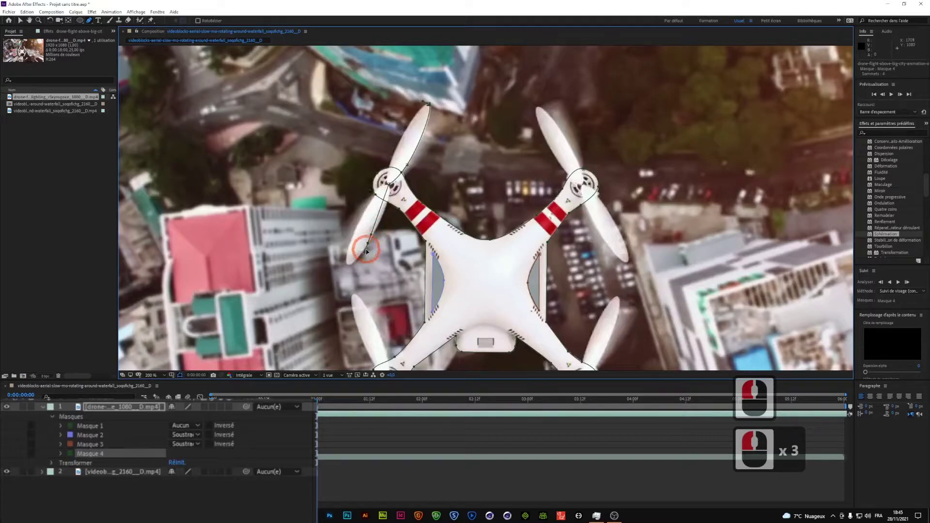
key(ctrl+z)
click(367, 251)
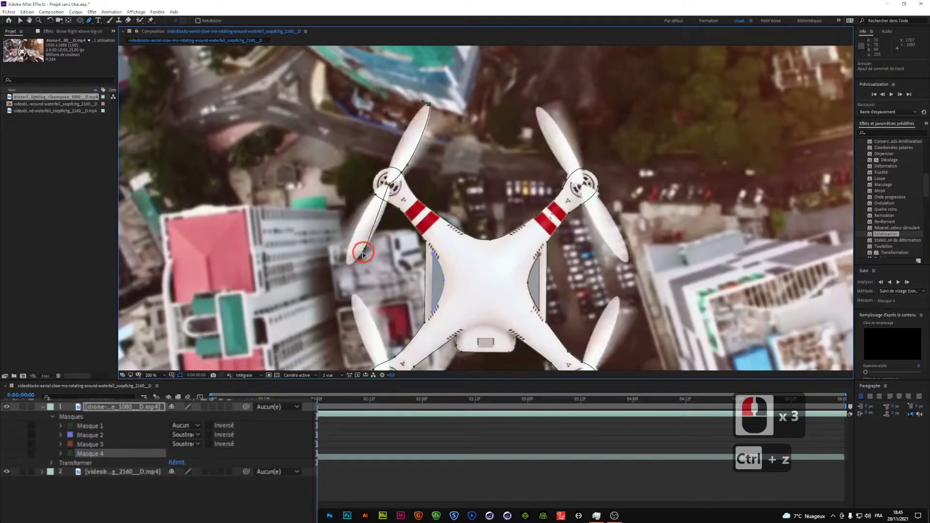
- Continue the mask around the upper-left propeller's lower tip and back up its outer edge, closing it at the starting point
click(342, 284)
drag(342, 284, 341, 283)
click(339, 289)
drag(340, 285, 352, 268)
drag(354, 232, 363, 211)
click(374, 196)
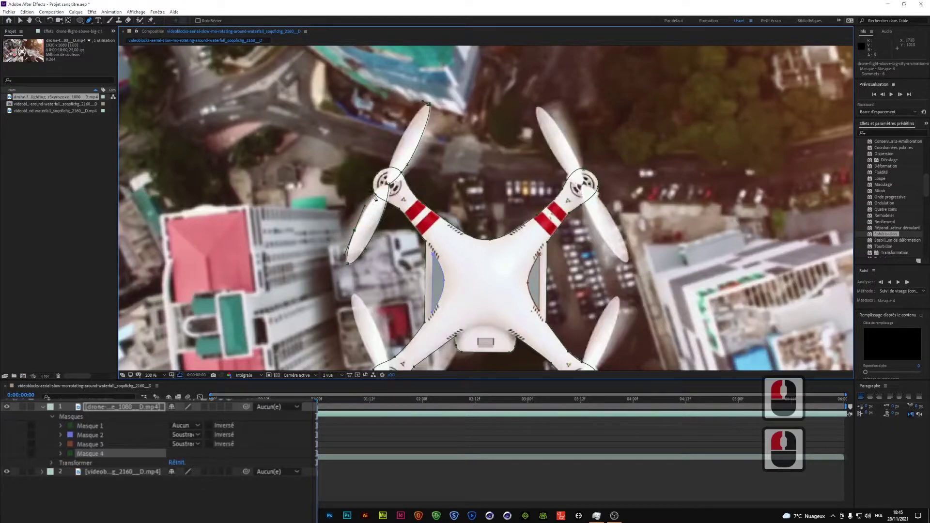
click(381, 186)
drag(401, 140, 409, 123)
click(426, 108)
click(428, 107)
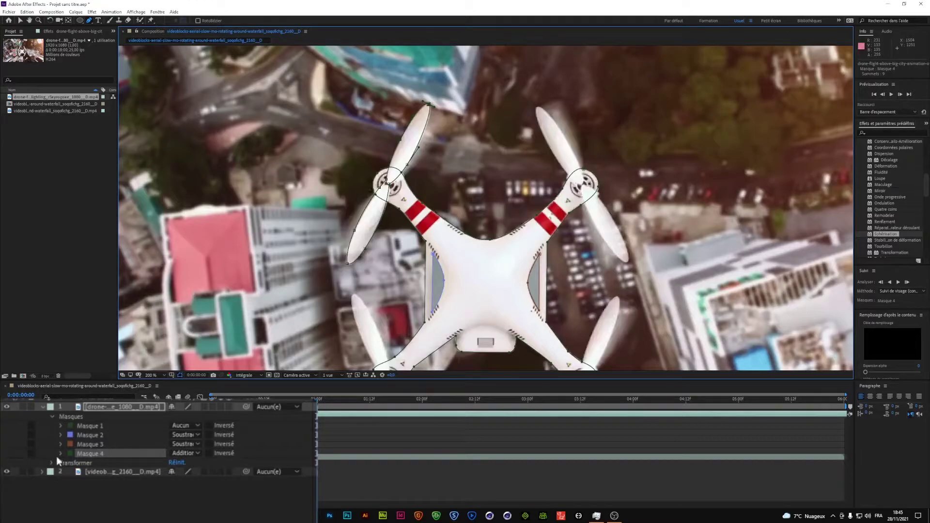
- Start animating Masque 4's path at the first frame and rotate the mask to the horizontal propeller position one frame on
scroll(486, 209, up, 1)
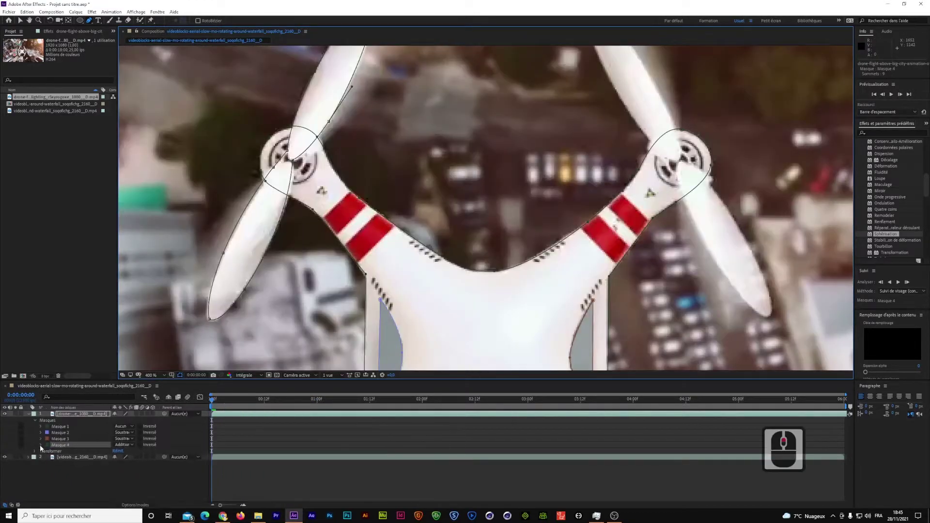
click(41, 445)
click(53, 451)
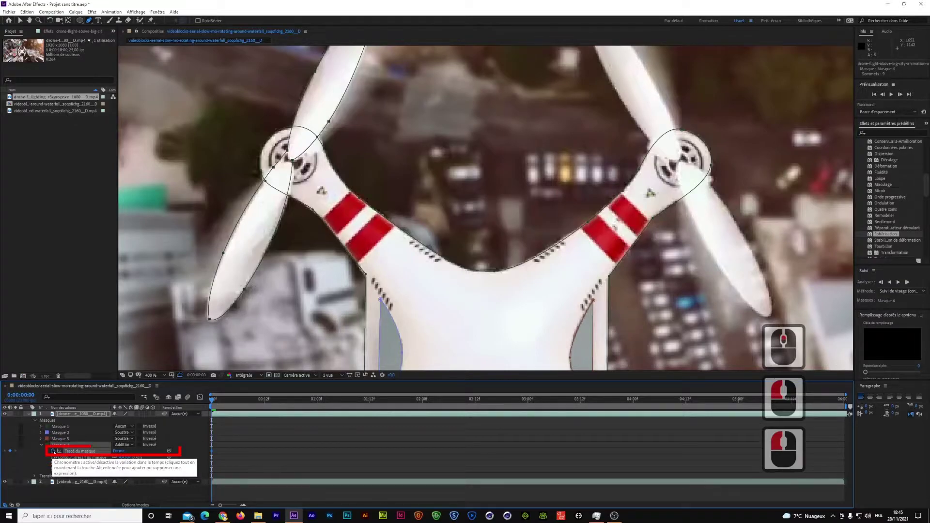
key(Page_Down)
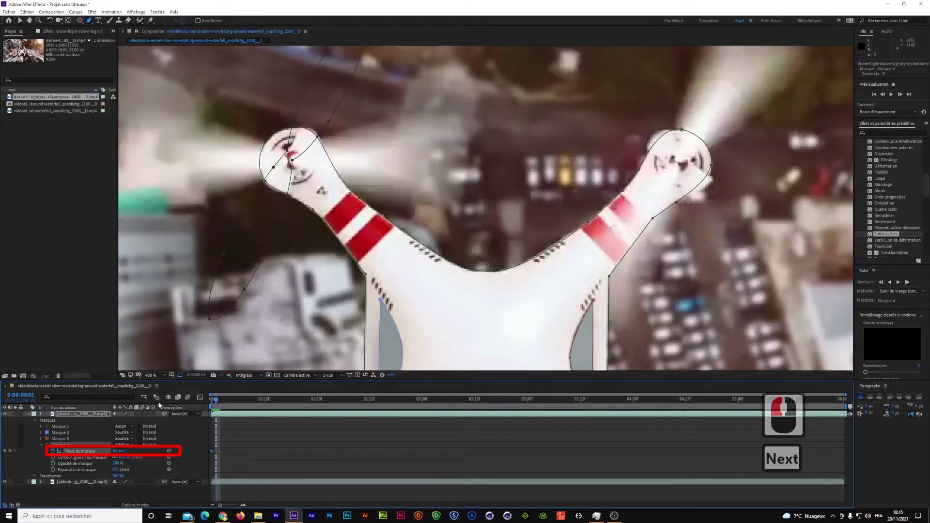
scroll(485, 208, down, 2)
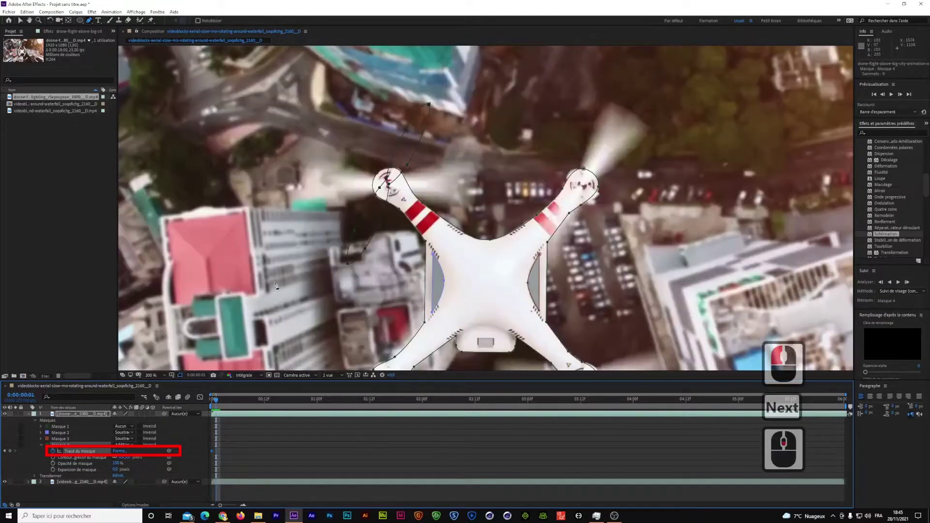
double_click(428, 106)
drag(430, 104, 459, 185)
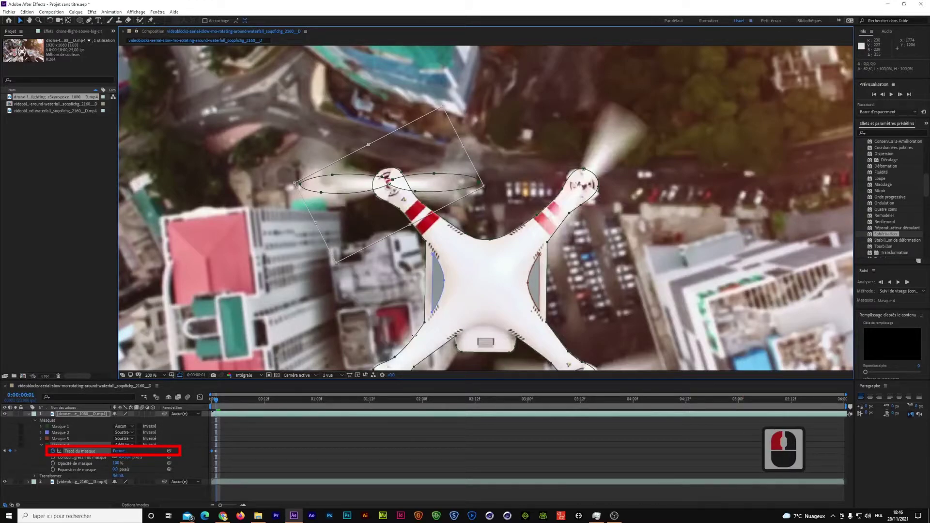
- Advance to frame 2 and rotate Masque 4 about 72° clockwise, repositioning it over the blurred upper-left propeller
key(Page_Down)
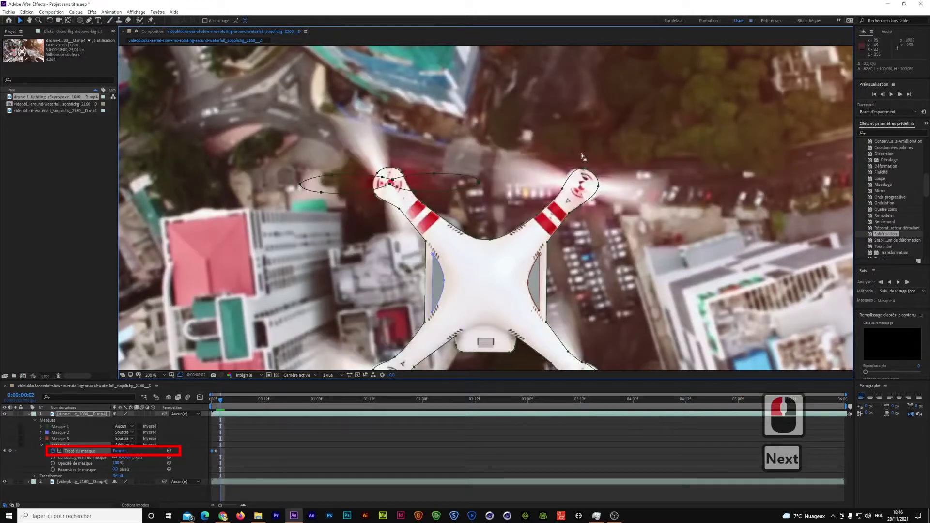
double_click(481, 182)
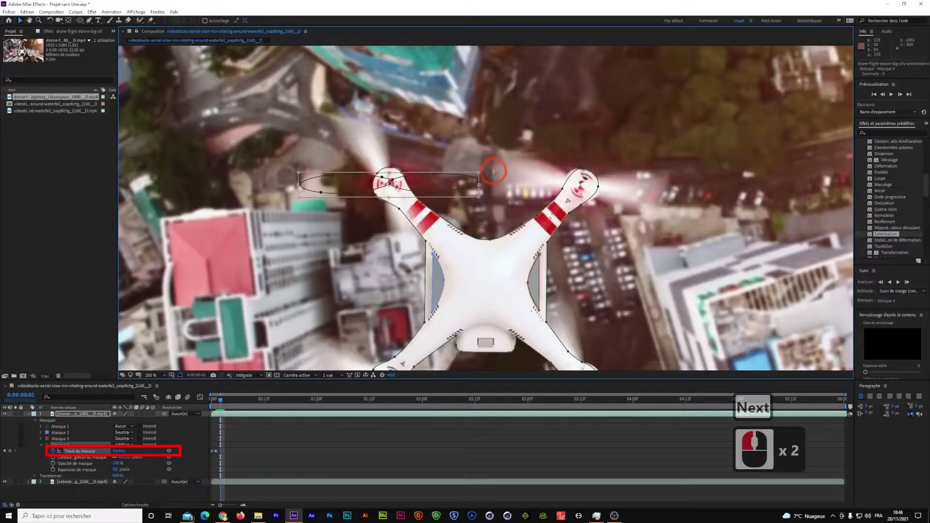
drag(482, 181, 420, 310)
click(392, 191)
drag(394, 195, 391, 195)
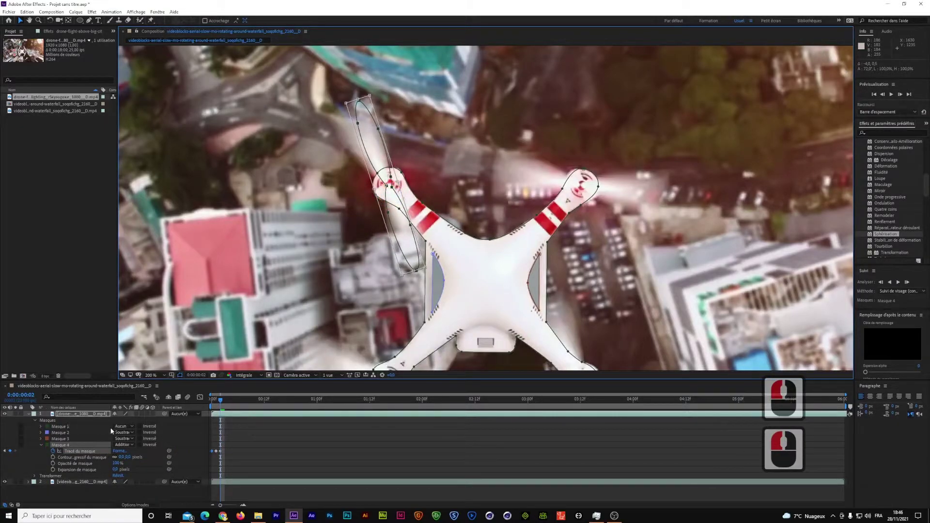
- Set Masque 1's mode to Addition and return to the first frame to view the composite over the waterfall
click(126, 426)
click(127, 439)
click(221, 401)
drag(221, 401, 213, 402)
click(234, 425)
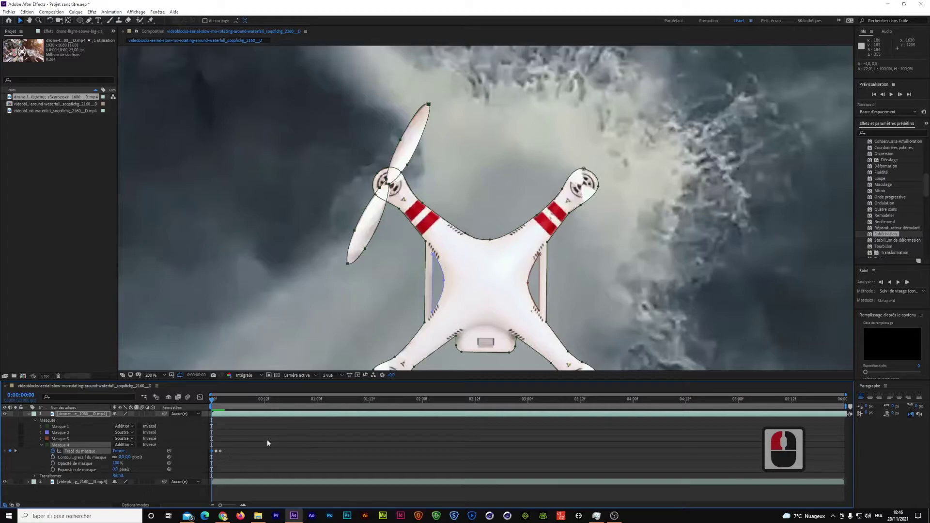
- Delete the propeller mask Masque 4 and its path keyframes from the drone layer
click(41, 445)
scroll(422, 223, down, 2)
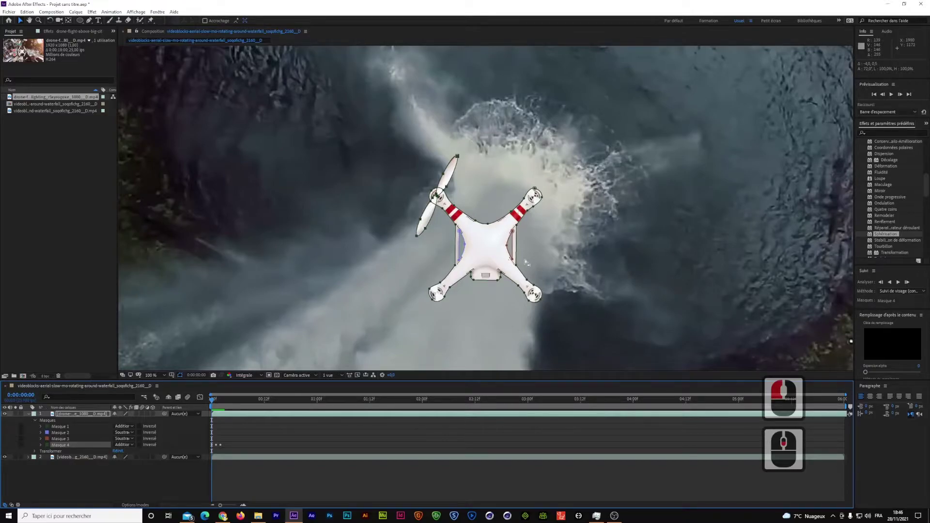
double_click(446, 187)
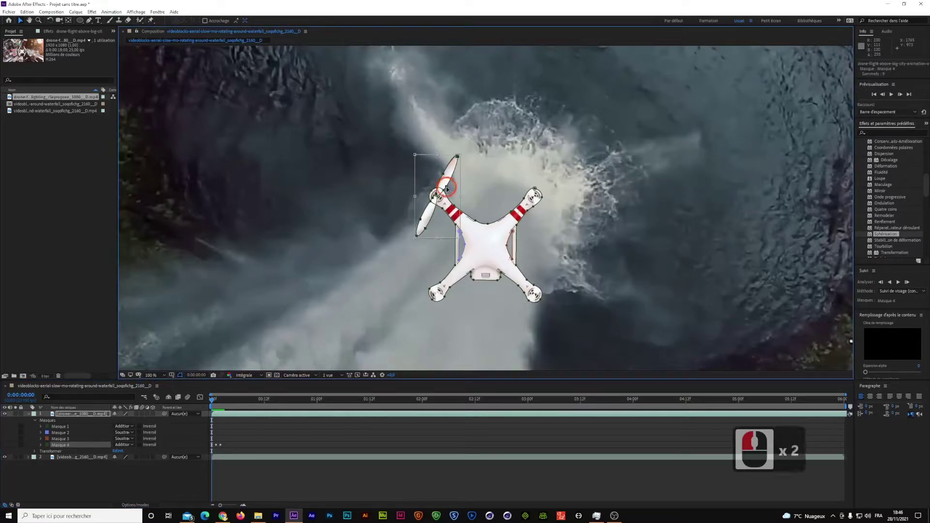
key(Delete)
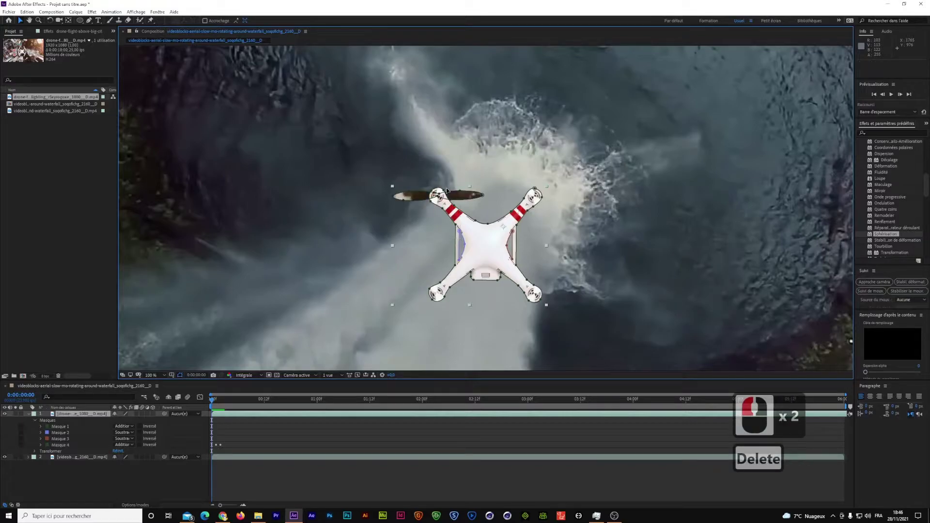
double_click(402, 201)
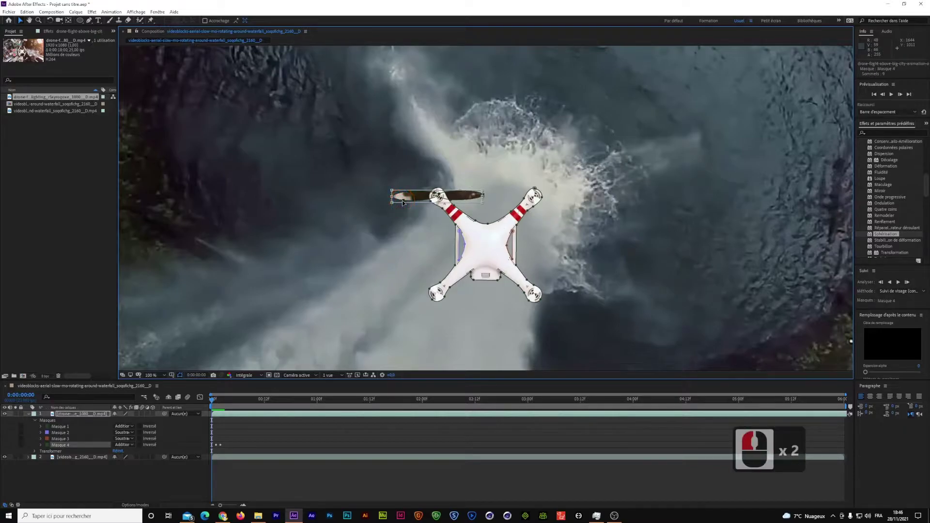
key(Delete)
click(201, 484)
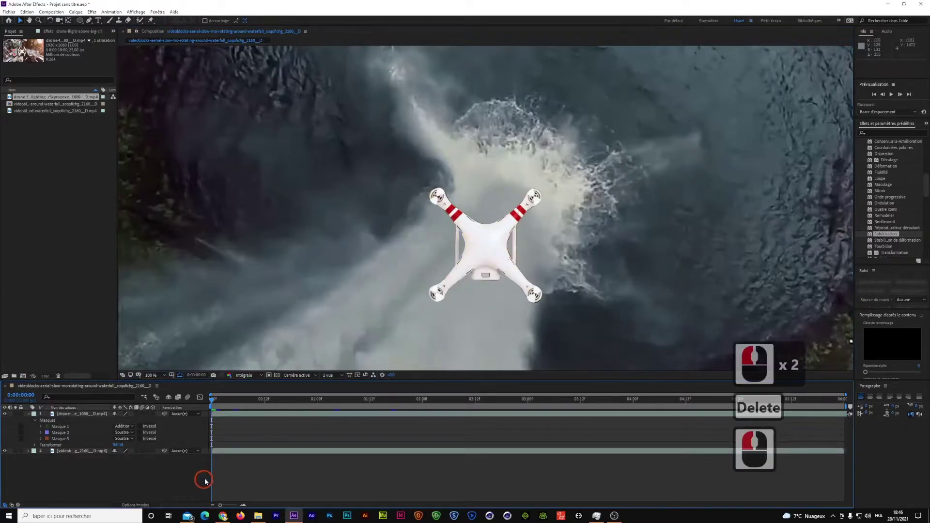
- Set Masque 1's mode to Aucun to show the full drone footage with its propellers
click(129, 431)
click(127, 428)
click(239, 431)
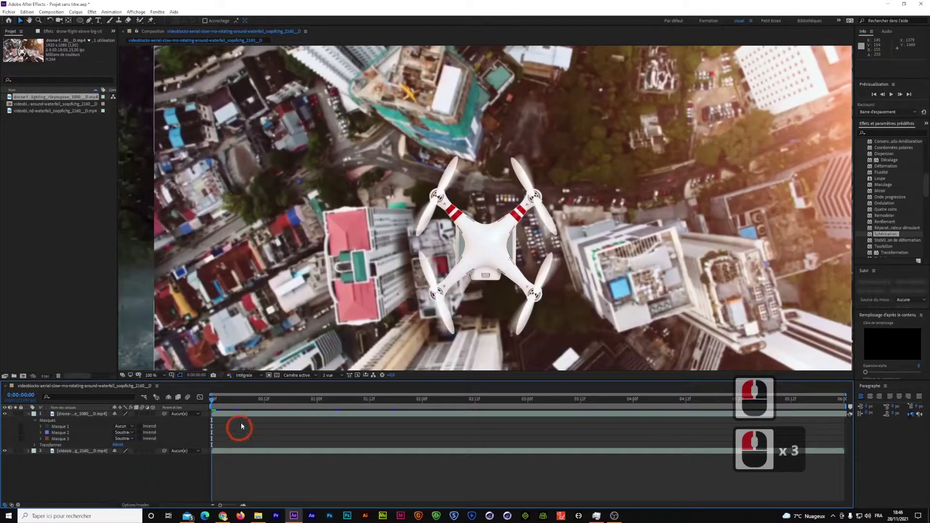
- With no layer selected, draw a closed white Pen shape over the upper-left propeller's lower blade, from the hub to the tip and back
scroll(39, 426, down, 1)
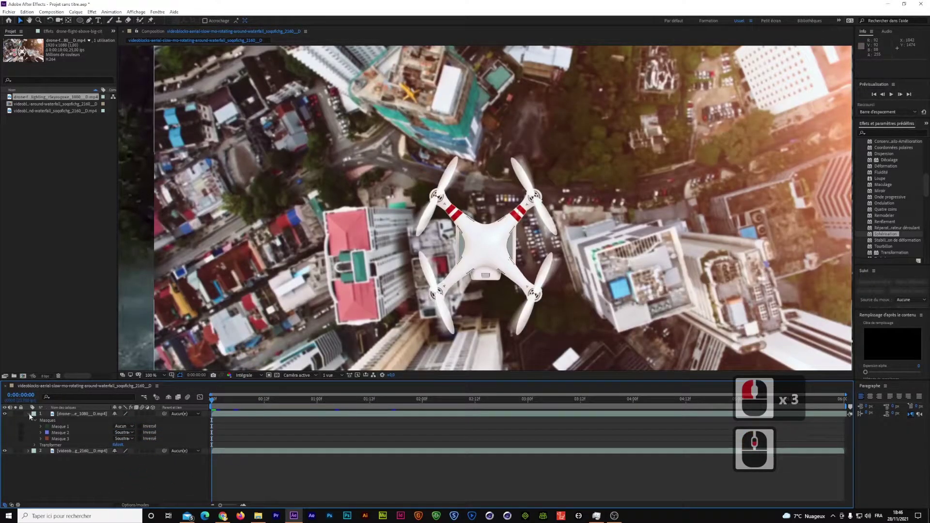
click(29, 415)
click(202, 448)
click(88, 21)
scroll(456, 181, up, 4)
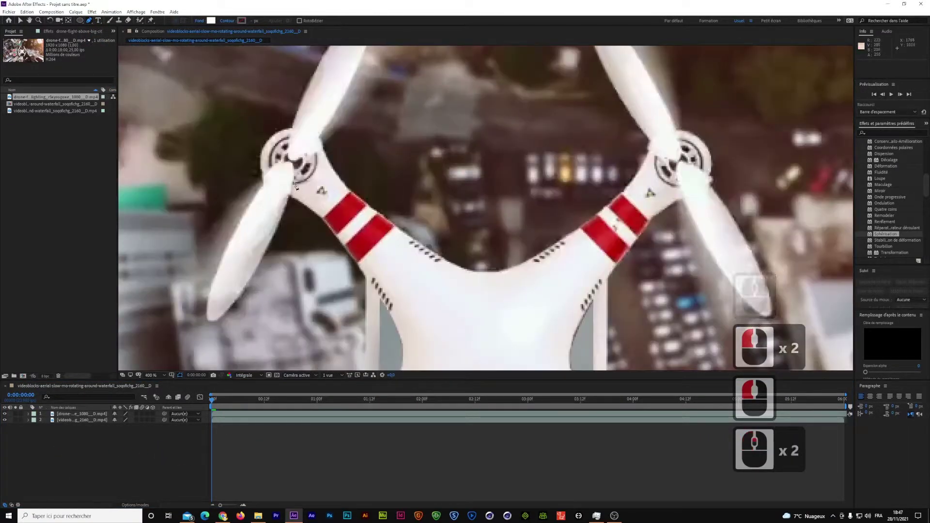
click(293, 165)
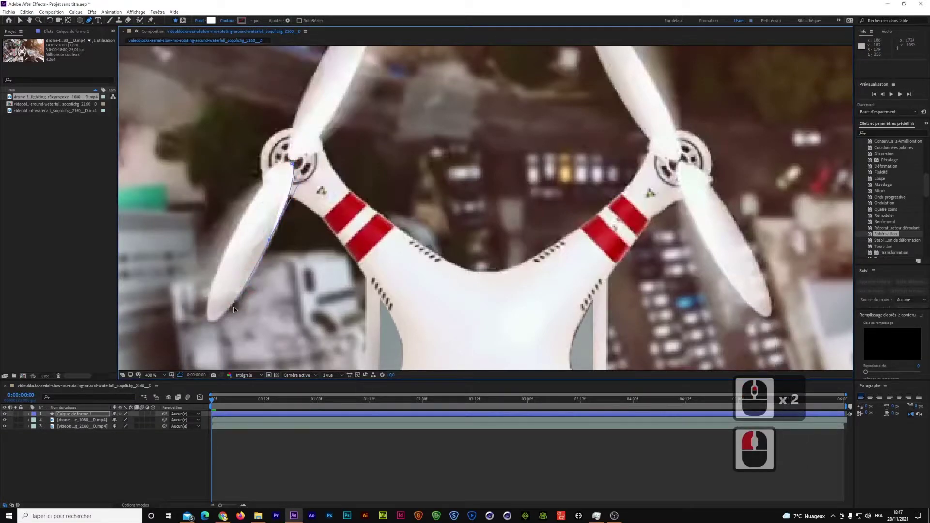
click(217, 322)
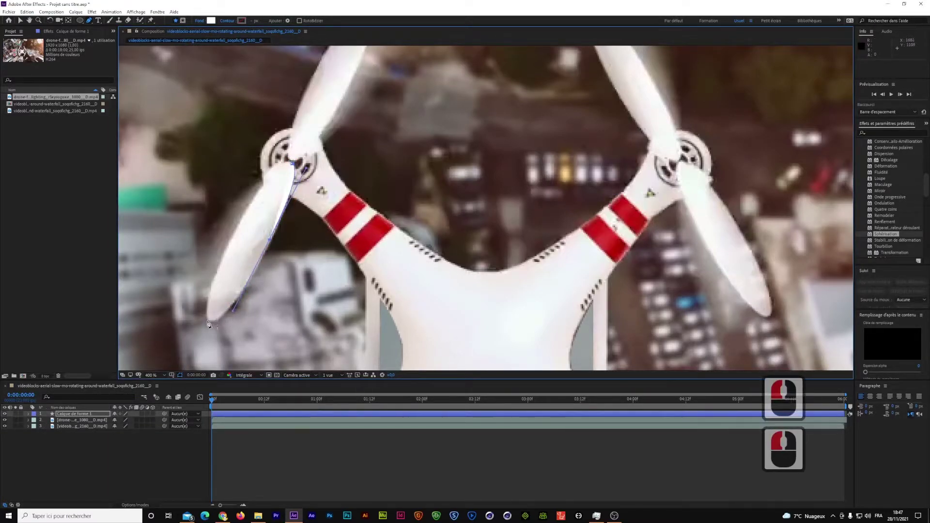
drag(206, 318, 204, 307)
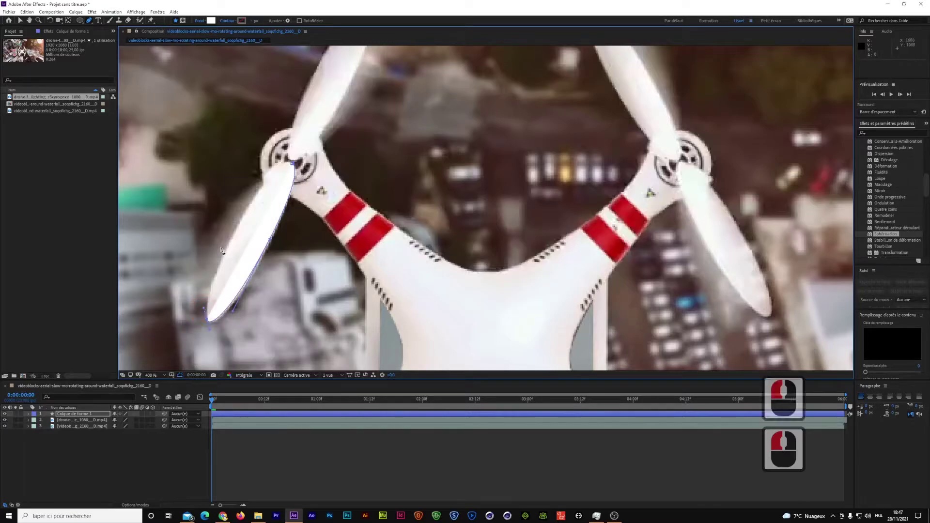
click(293, 165)
drag(317, 166, 299, 168)
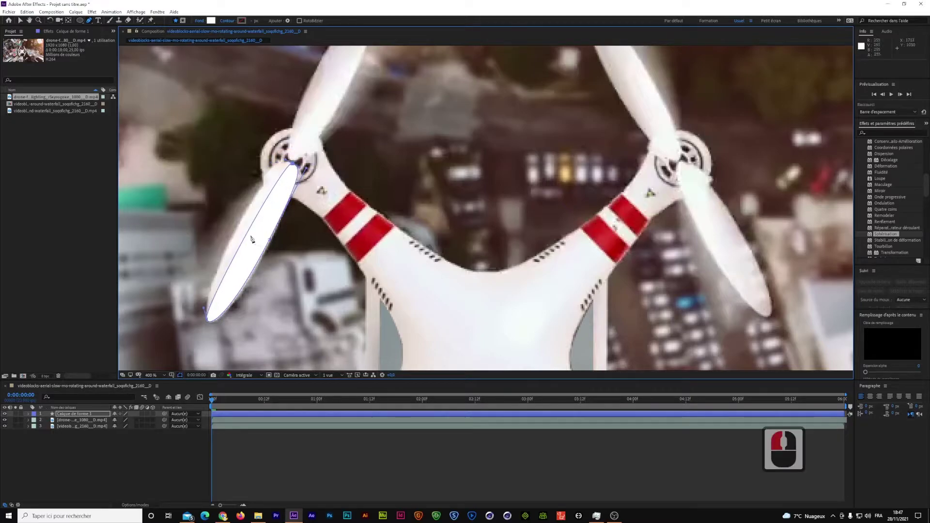
- Refine the lower blade shape by curving its outer edge and adjusting its points at the hub and tip
double_click(246, 235)
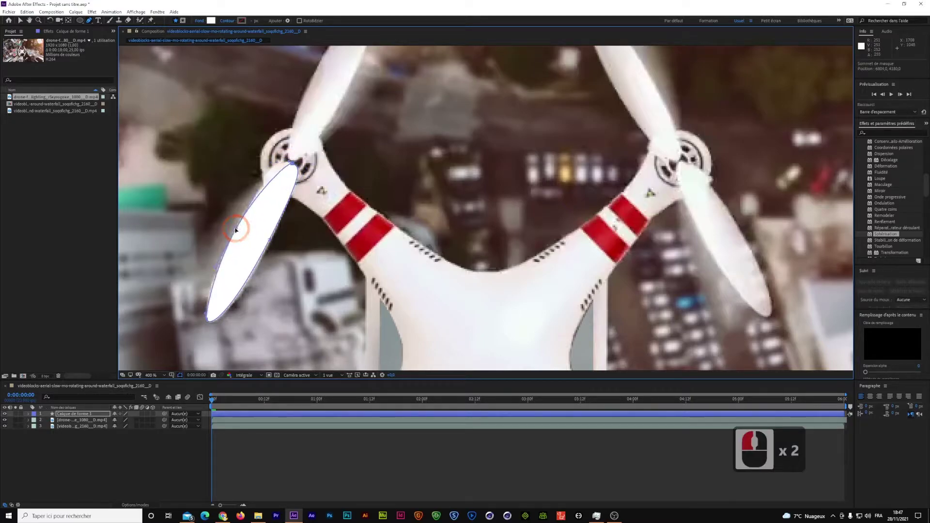
click(253, 200)
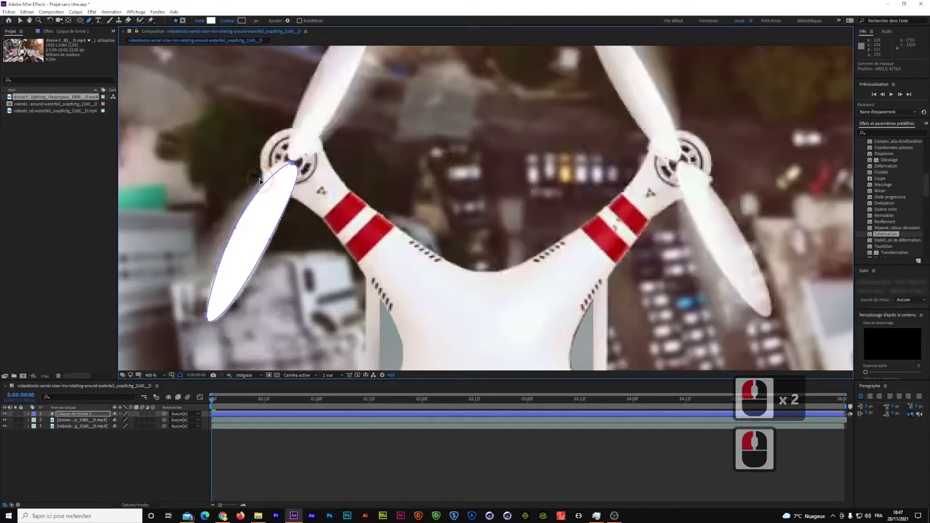
double_click(288, 165)
drag(287, 163, 289, 161)
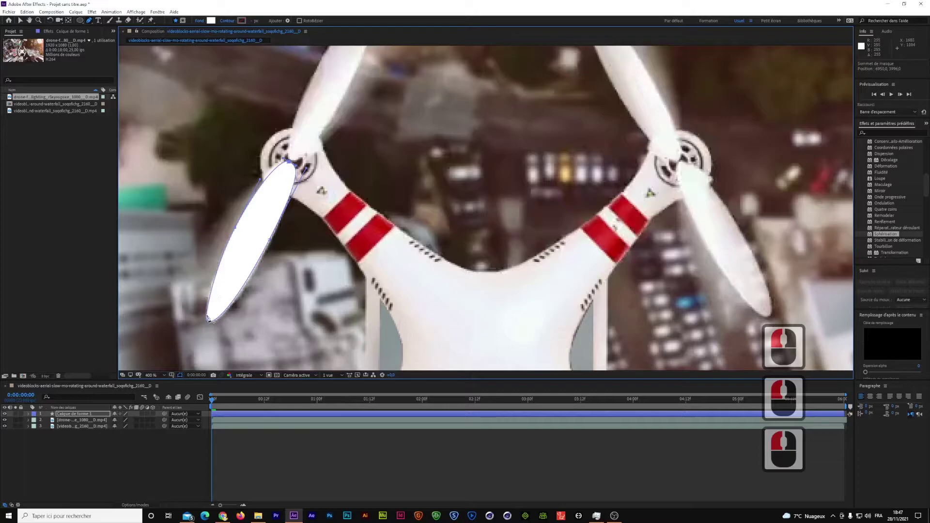
click(207, 317)
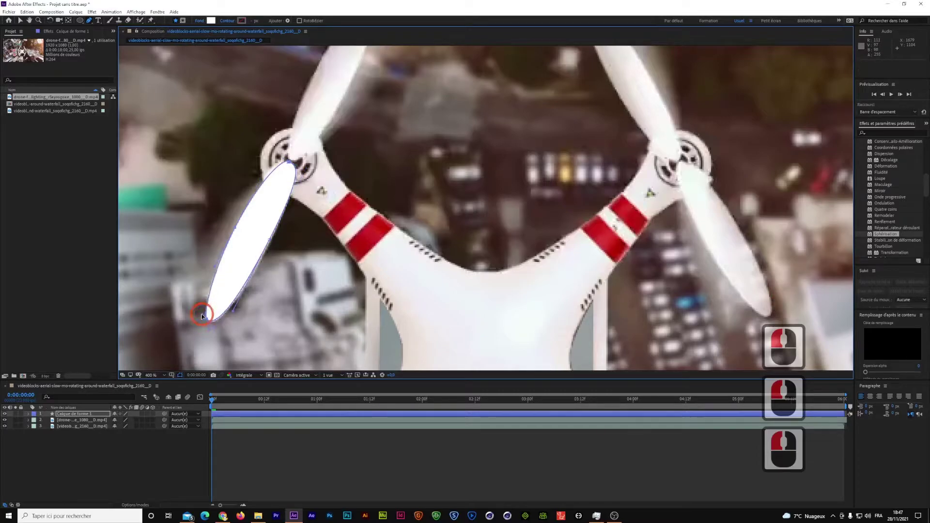
click(207, 320)
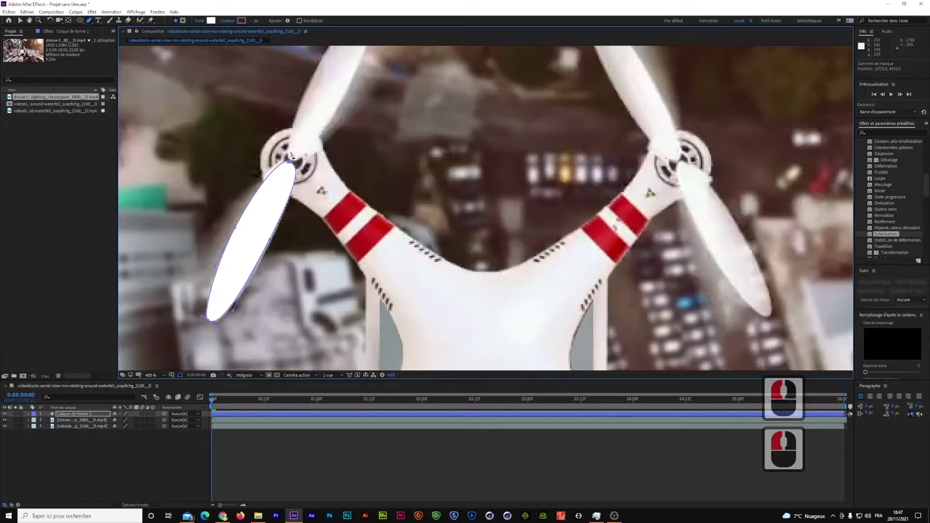
- Draw a second closed path in the same shape layer around the upper-left propeller's upper blade, from the tip to the hub and back
key(h)
drag(291, 150, 260, 263)
key(g)
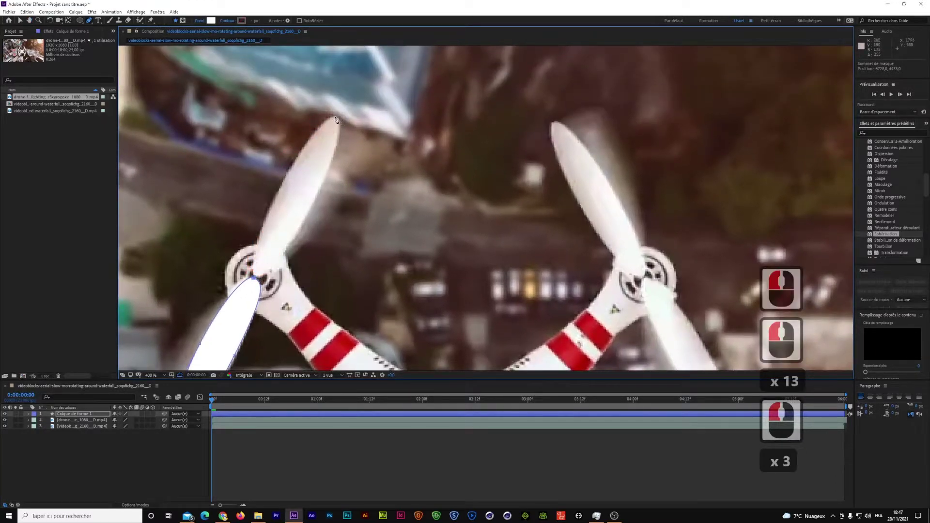
click(337, 120)
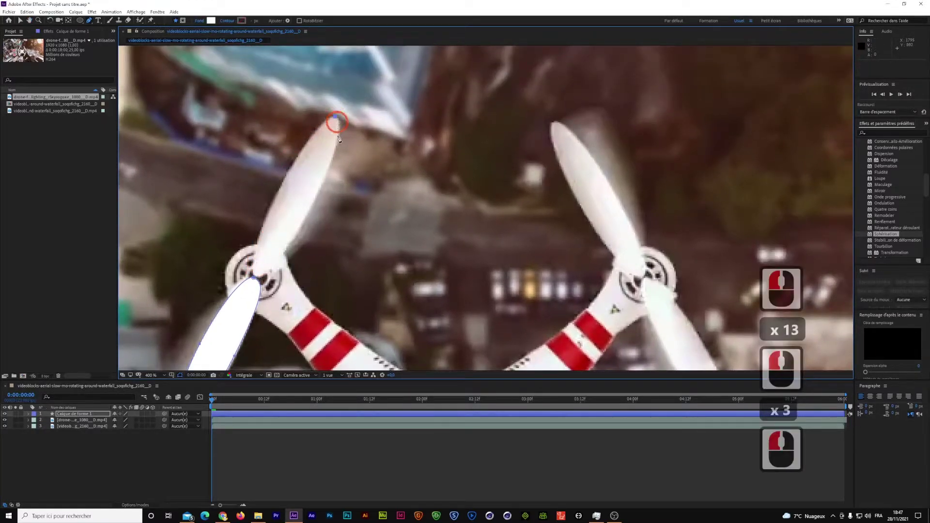
click(299, 235)
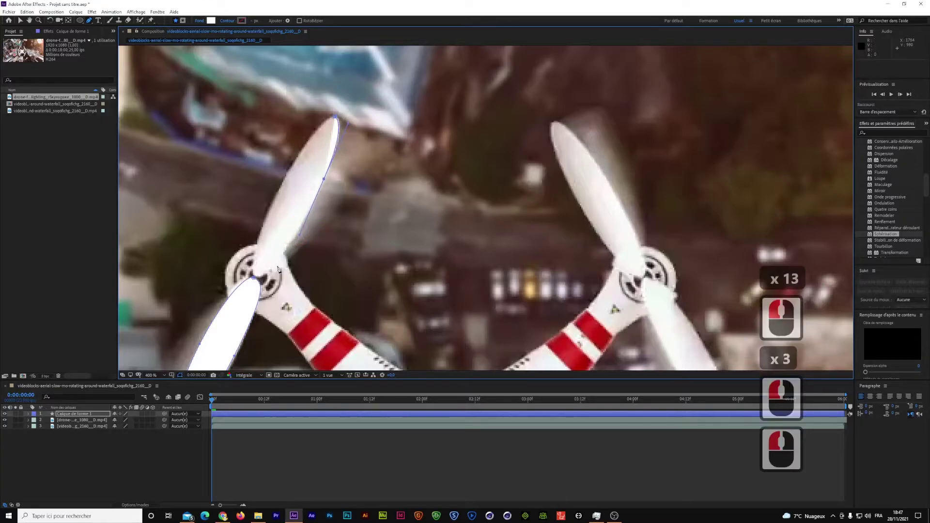
click(254, 277)
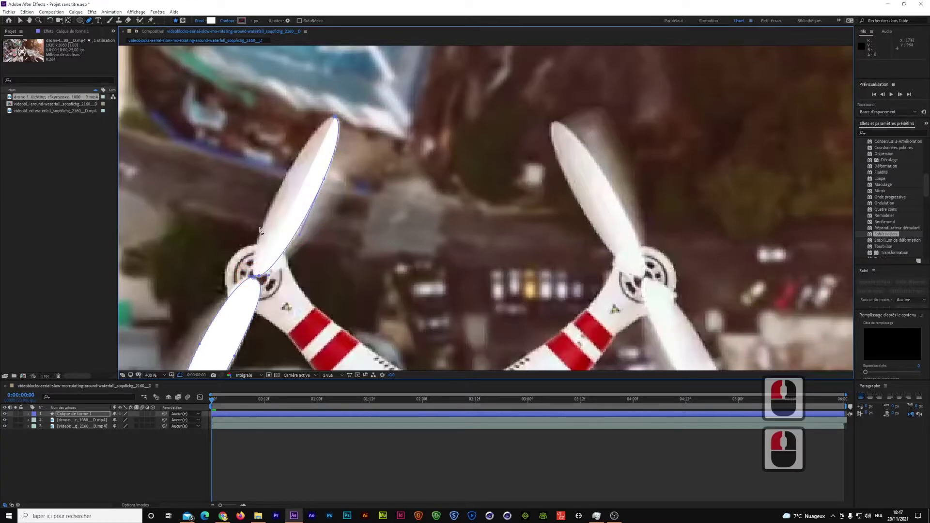
drag(263, 225, 268, 203)
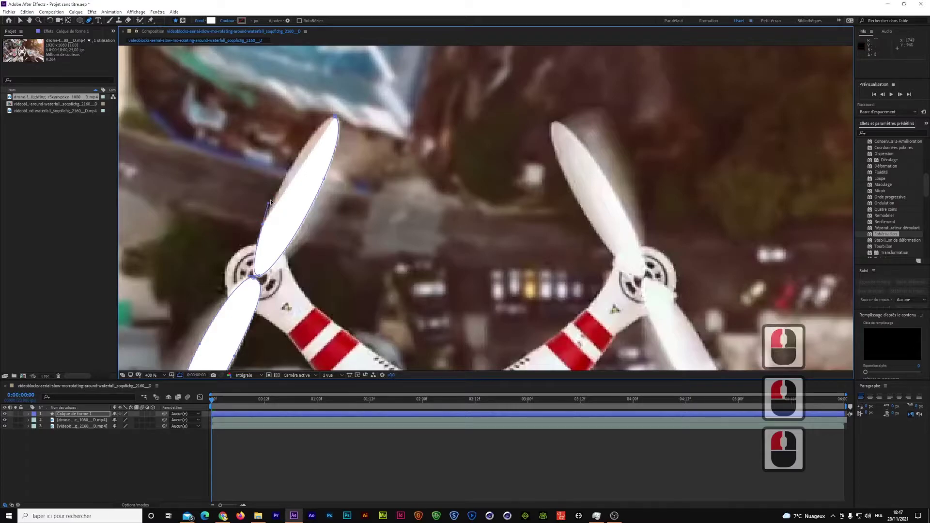
click(335, 117)
- Fit the upper blade path's outer edge to the blade's outline near the tip and deselect the path
click(321, 135)
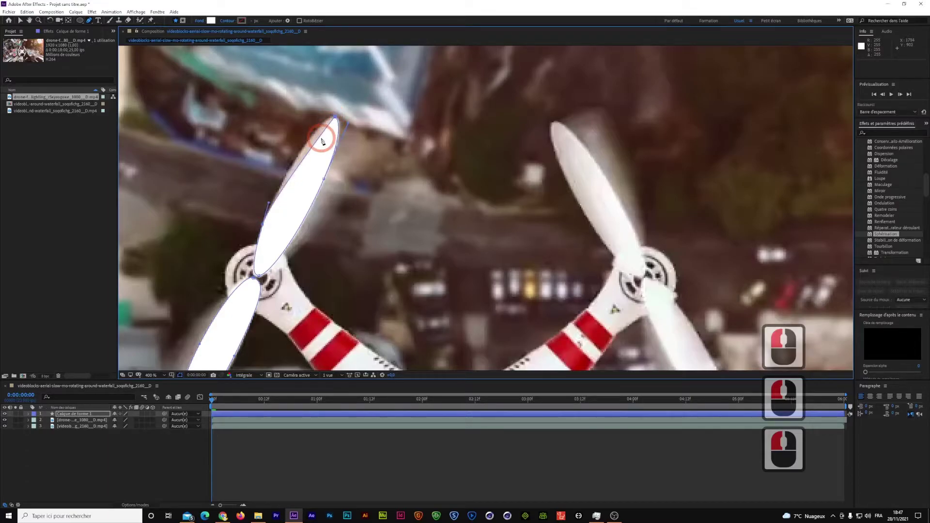
click(318, 143)
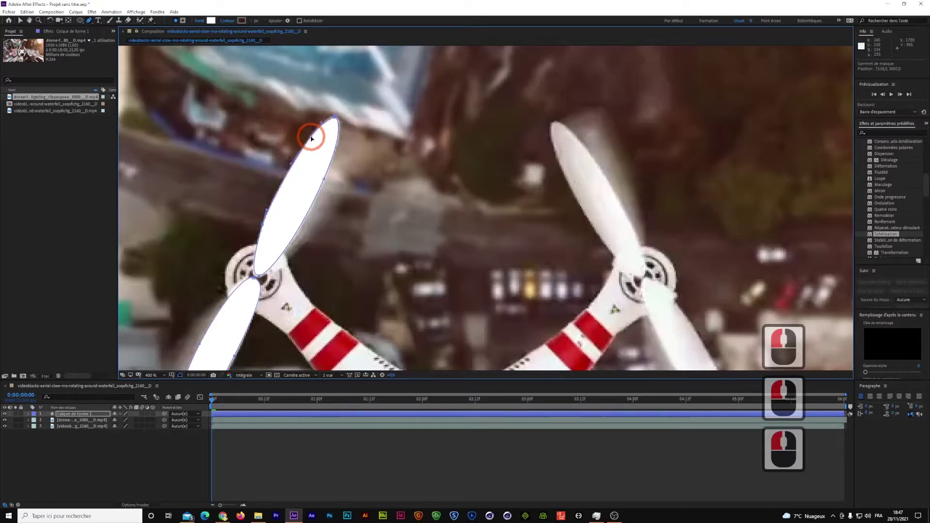
scroll(305, 167, down, 2)
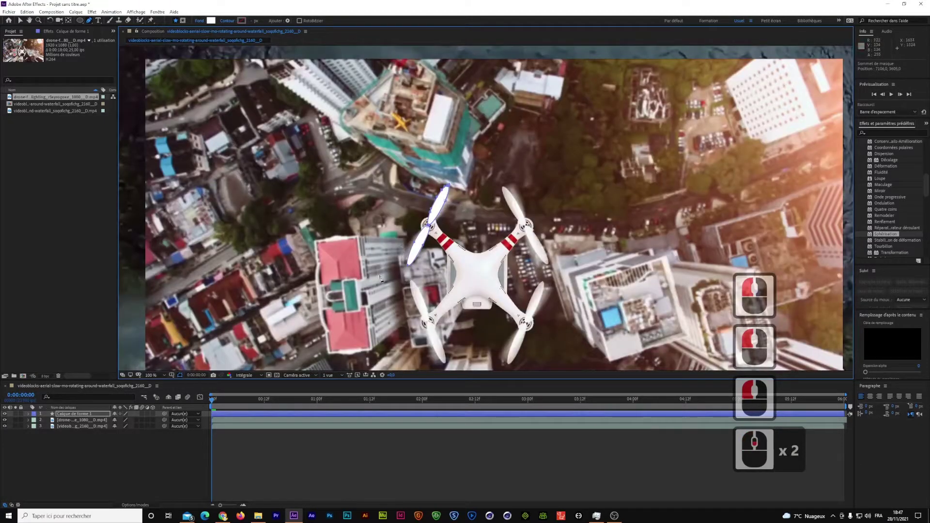
click(291, 391)
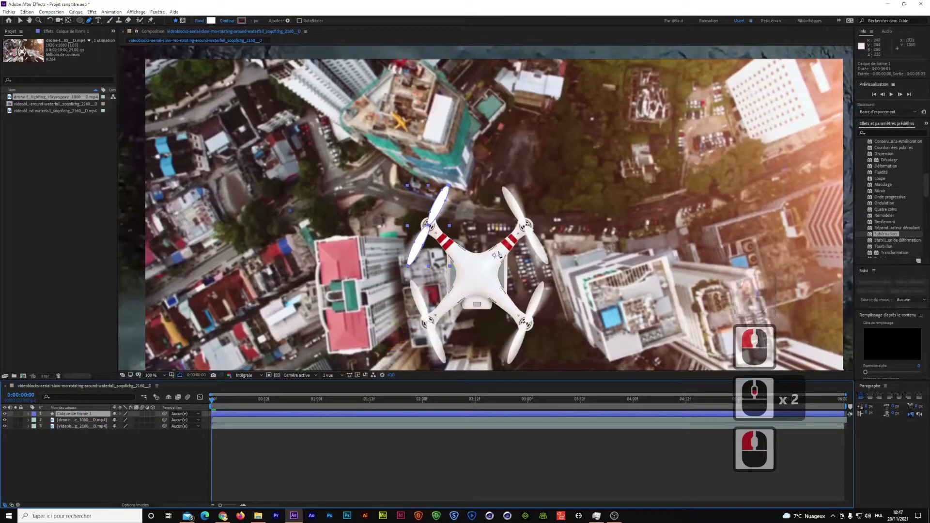
- Undo the stray Pen point and move the shape layer's anchor point onto the upper-left propeller's hub
click(495, 255)
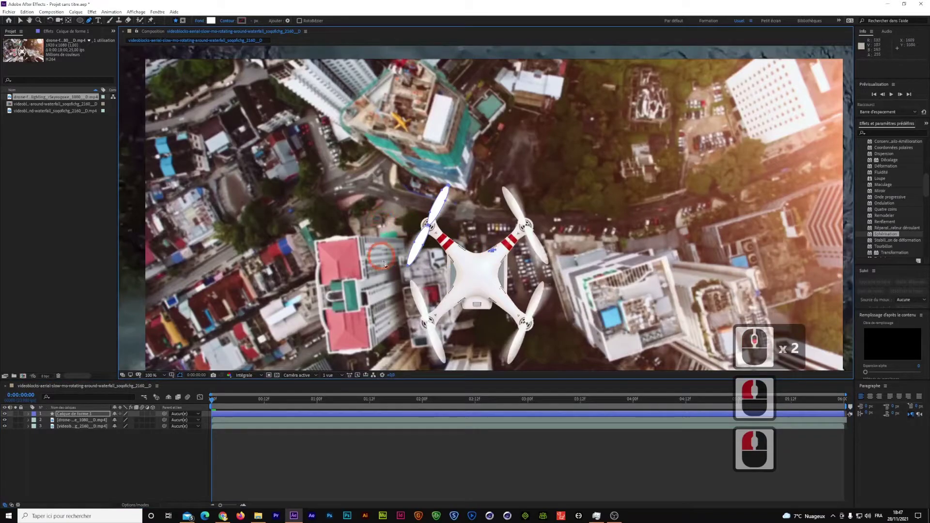
key(ctrl+z)
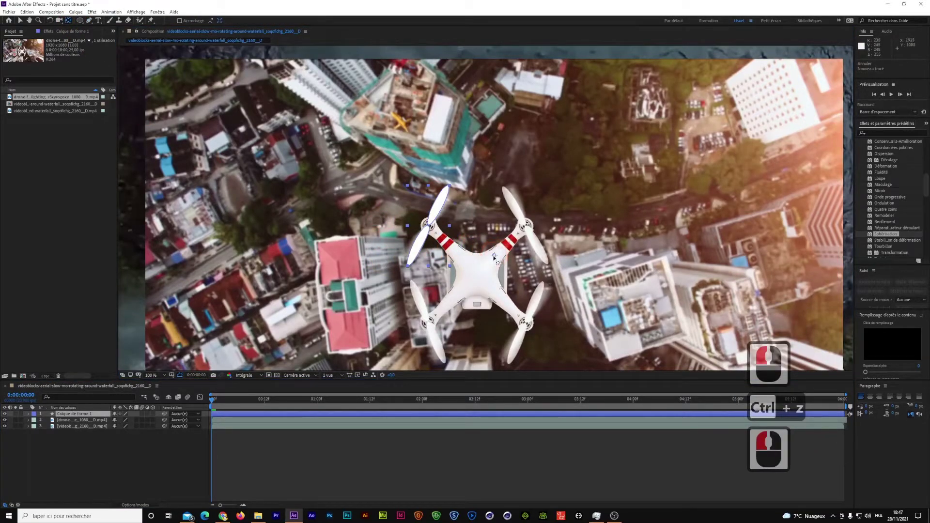
drag(494, 255, 447, 243)
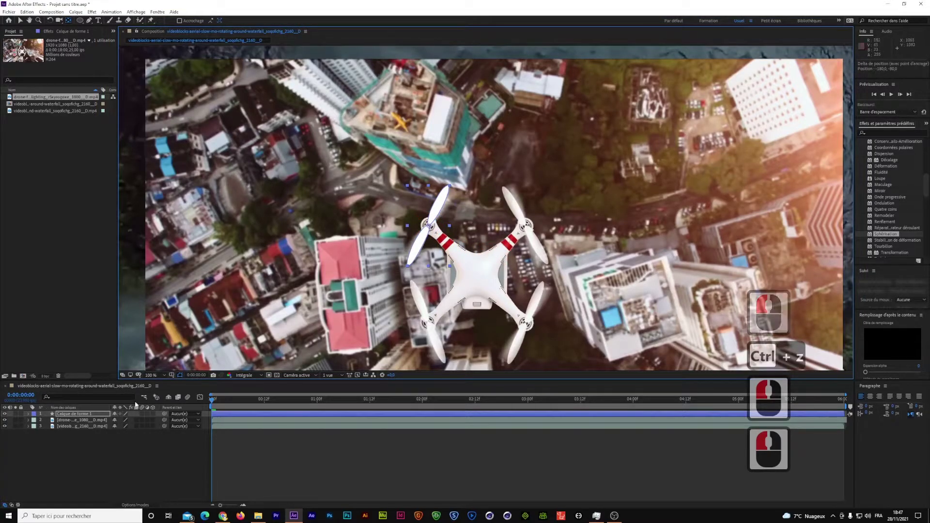
- Keyframe the propeller layer's rotation from 0 at the first frame to one full turn at 0:00:00:12, and enable motion blur
click(86, 415)
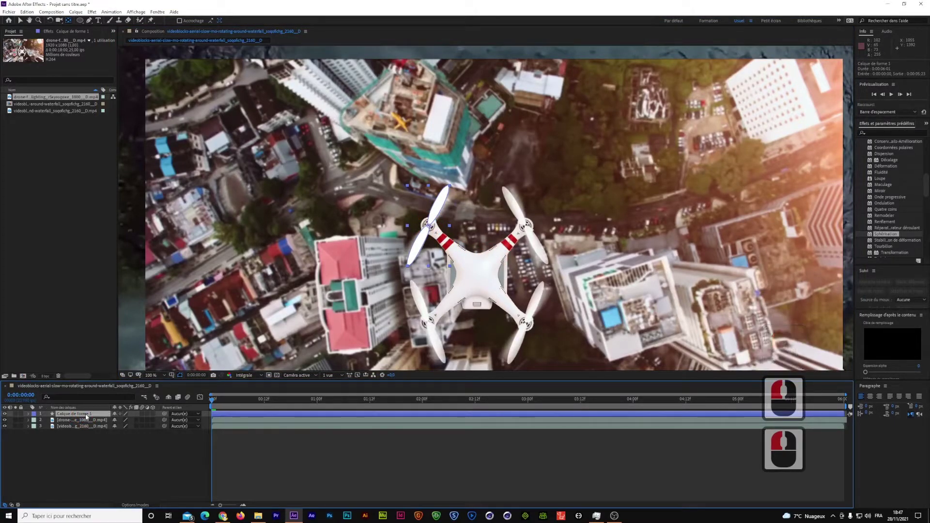
key(r)
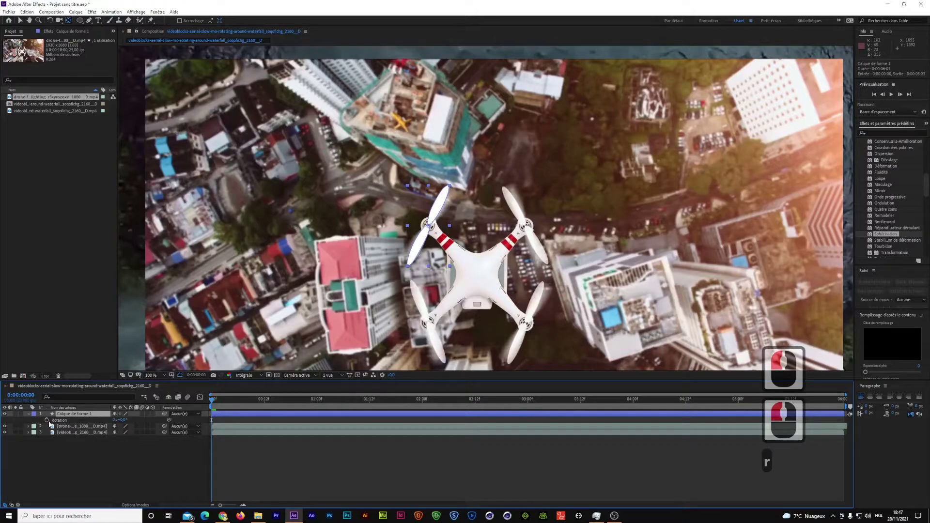
click(215, 411)
drag(215, 405, 270, 407)
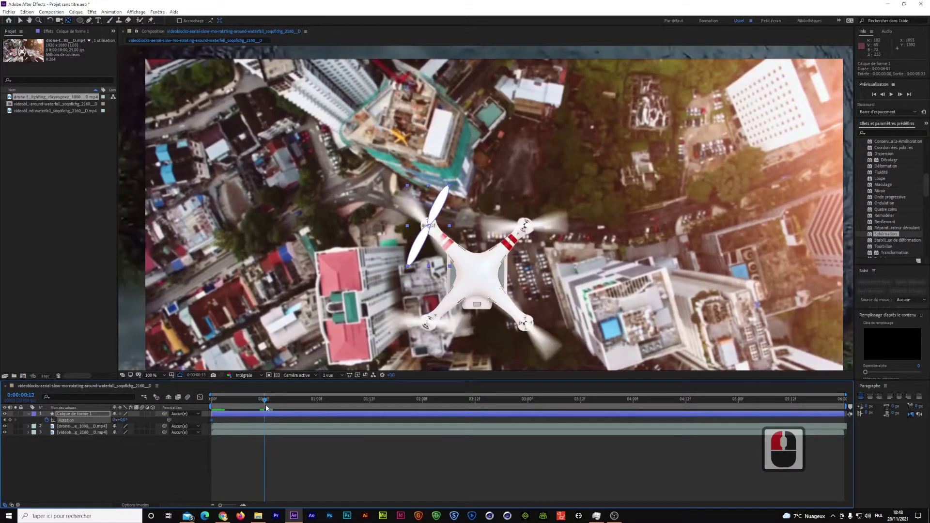
click(117, 420)
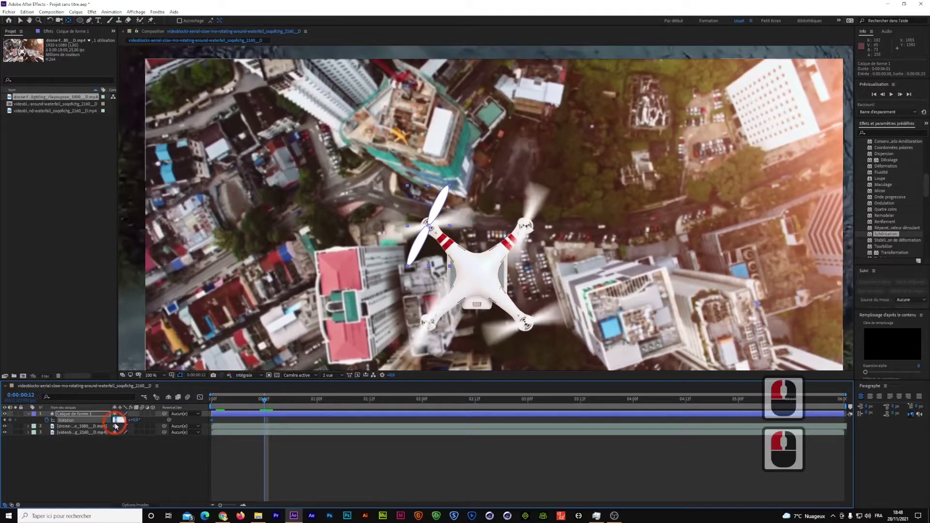
text(1)
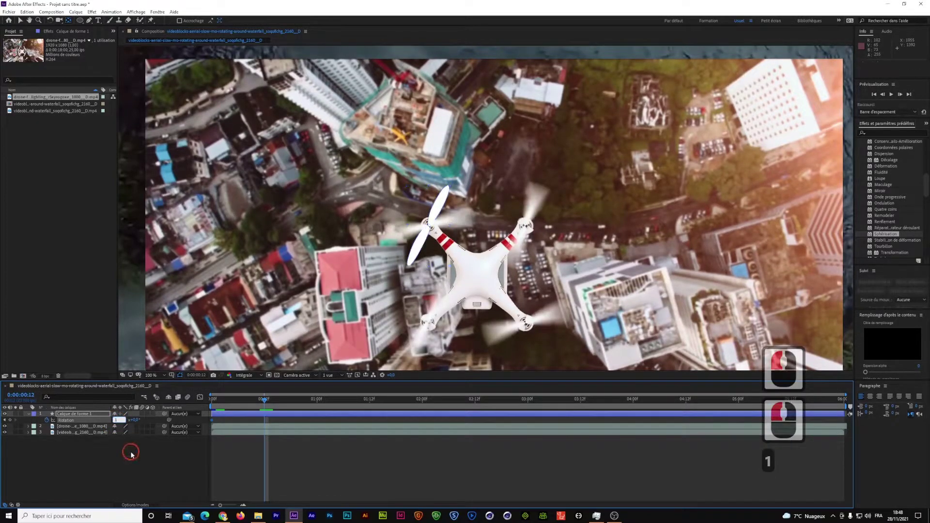
click(192, 423)
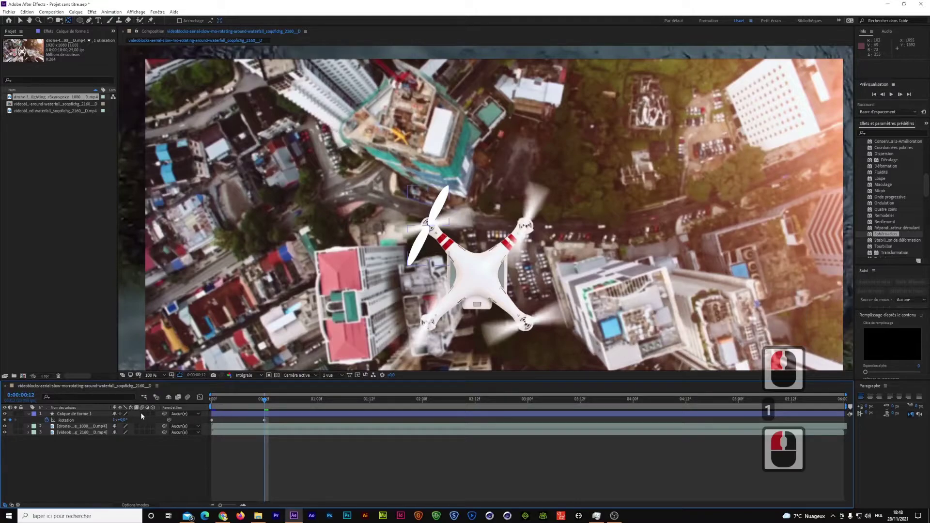
click(234, 413)
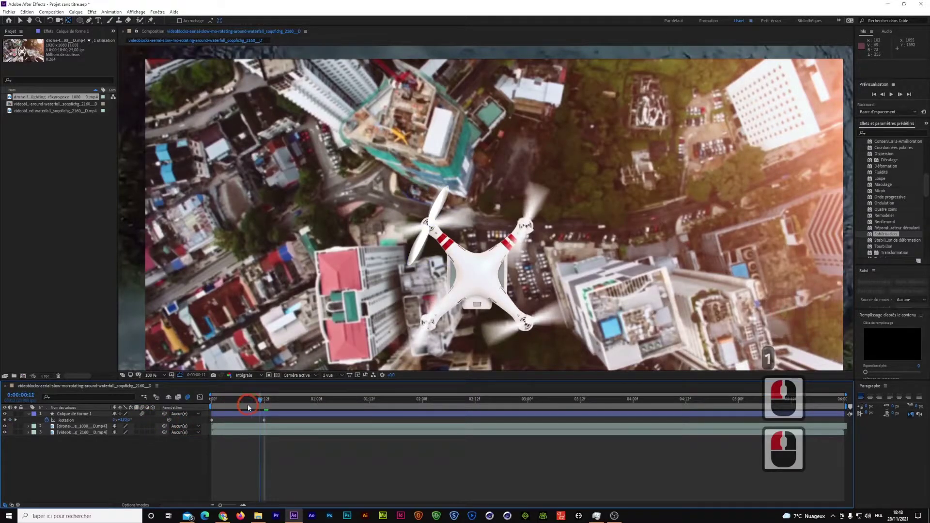
click(220, 400)
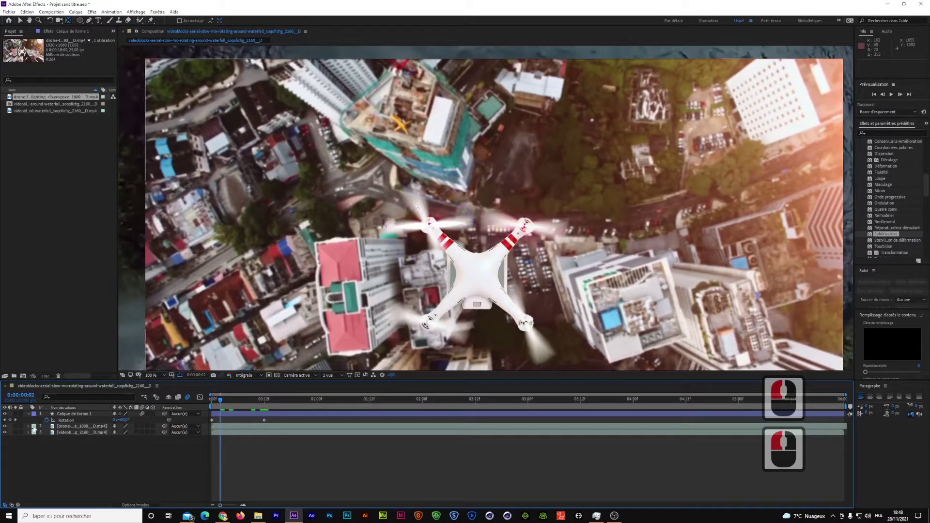
- Set Masque 1 of the drone footage layer to Addition so only the drone is kept, and return to the first frame
click(29, 428)
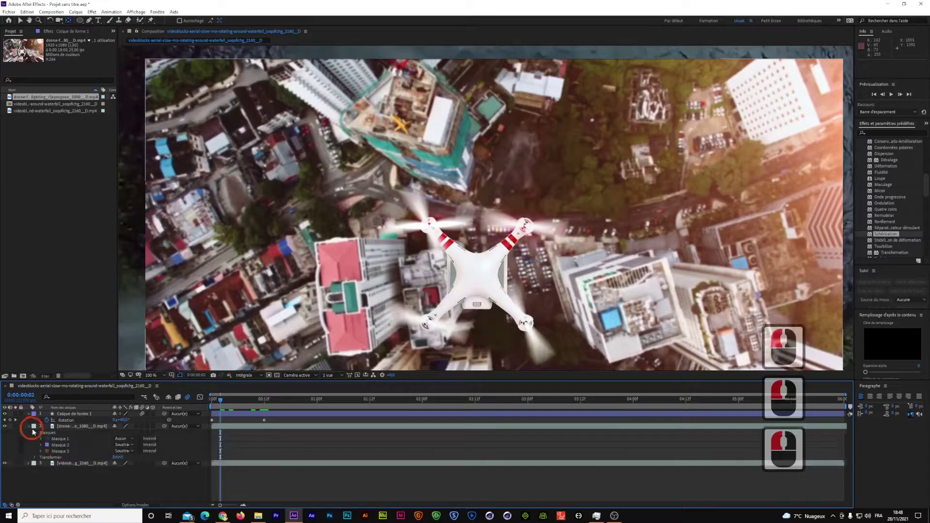
click(125, 438)
click(128, 446)
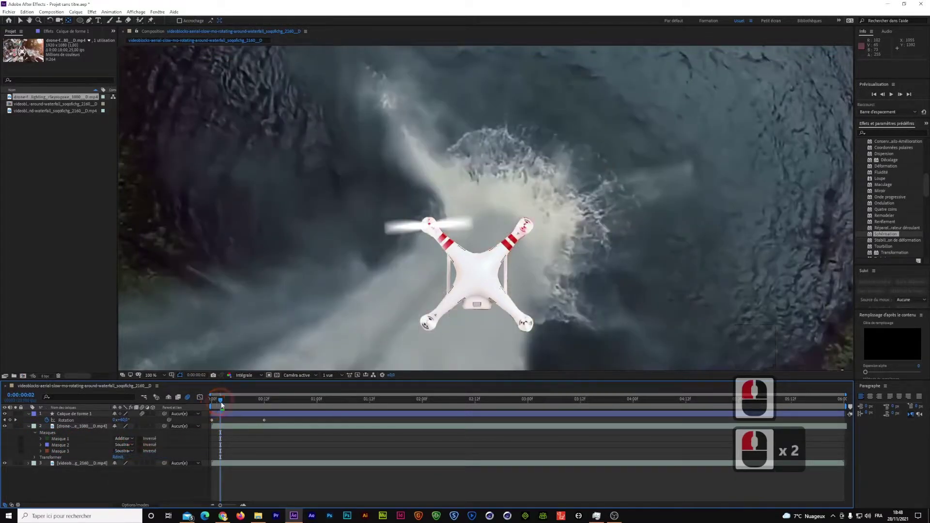
drag(220, 405, 174, 411)
click(172, 435)
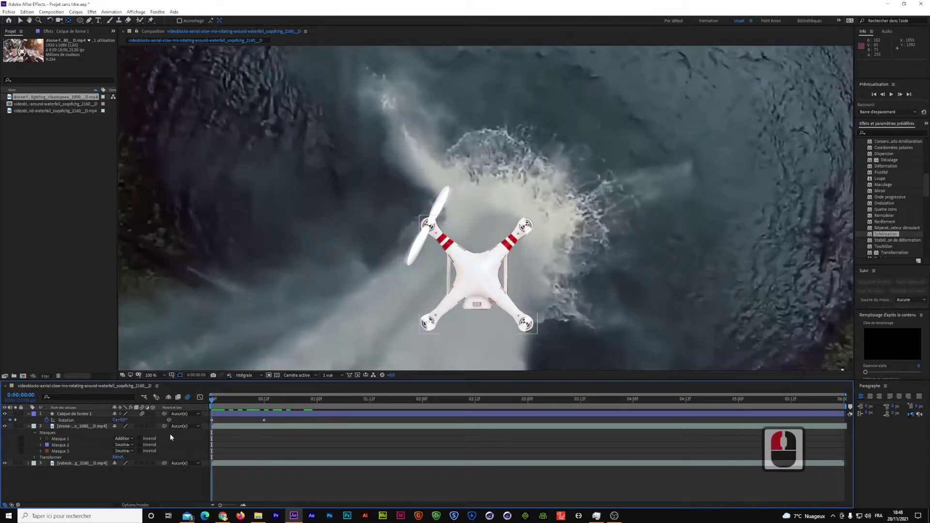
click(160, 435)
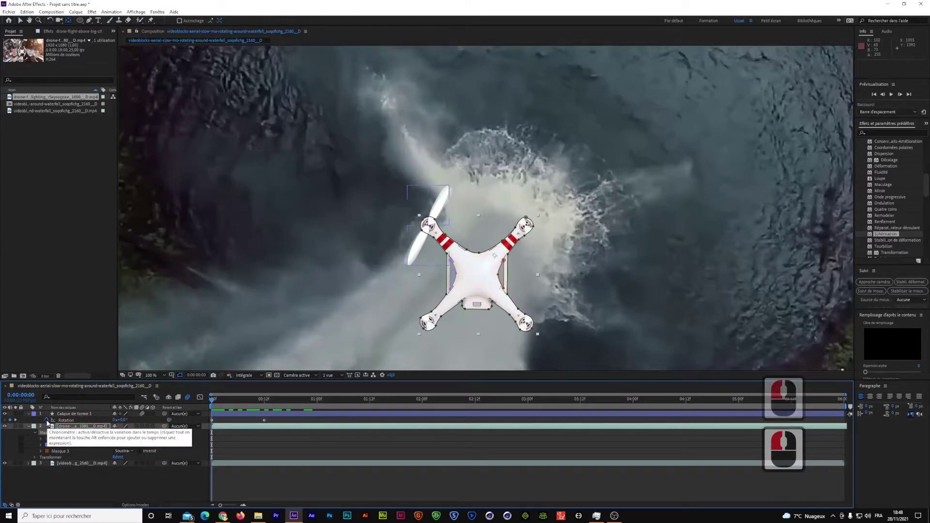
- Add the expression loopOut(type = "cycle", numKeyframes = 0) to the propeller layer's rotation and check the loop at 0:00:01:12
alt+click(47, 421)
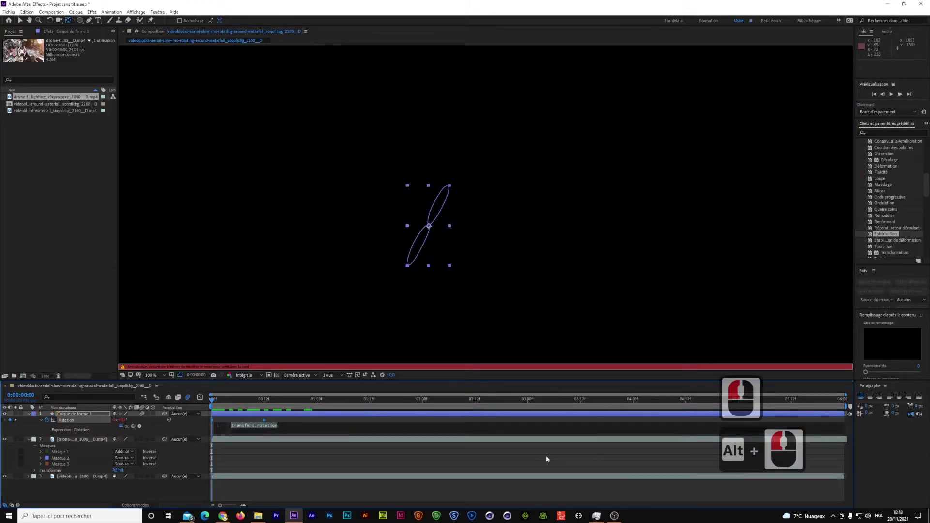
key(Caps_Lock)
key(Caps_Lock)
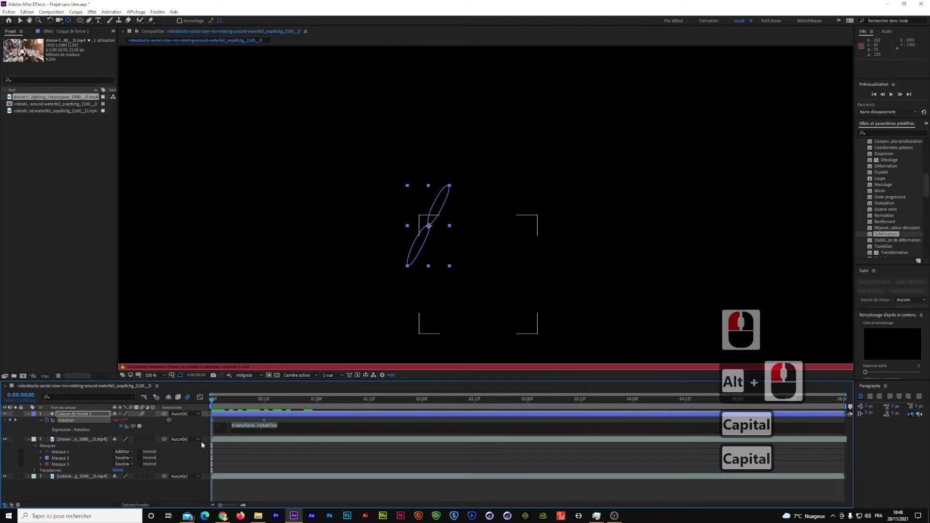
key(Caps_Lock)
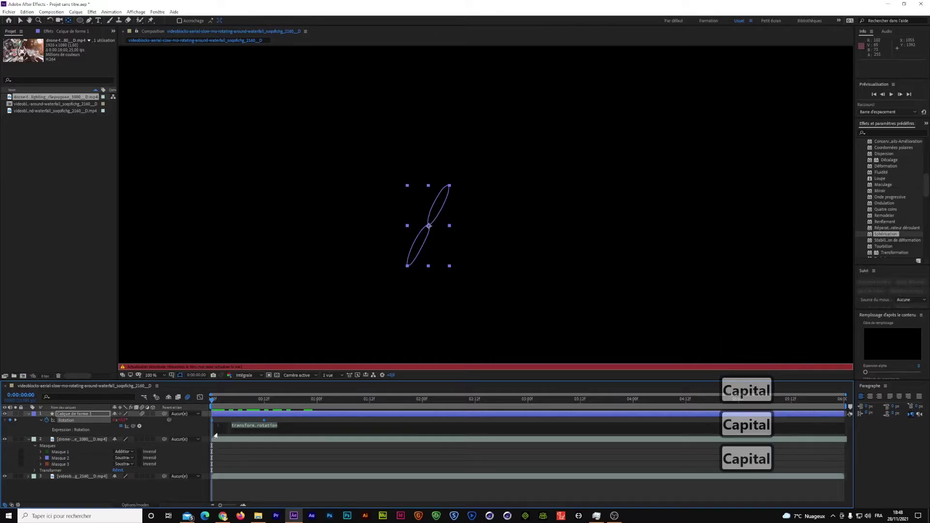
click(139, 427)
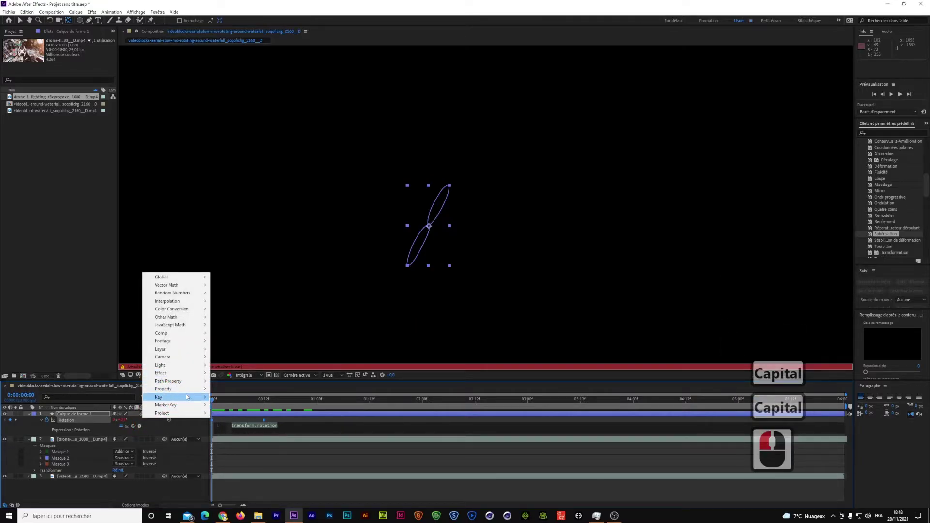
mouse_move(188, 389)
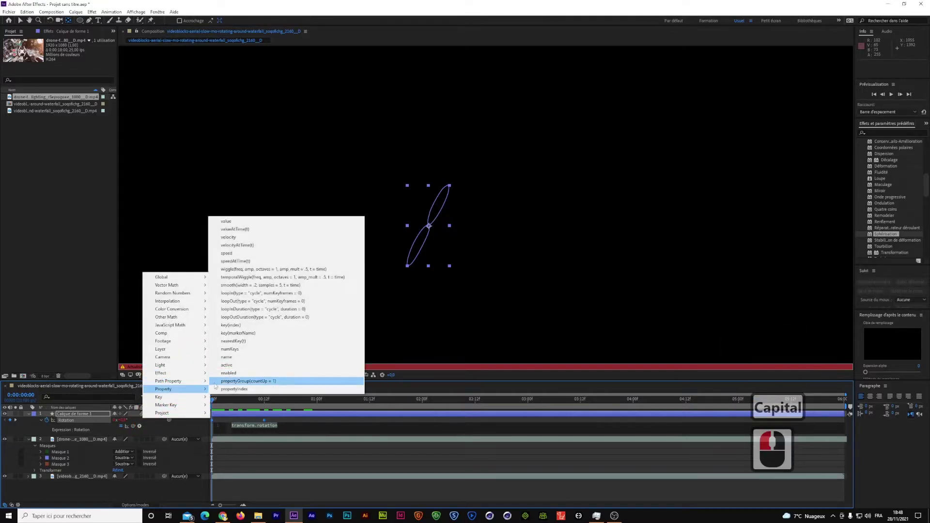
click(278, 302)
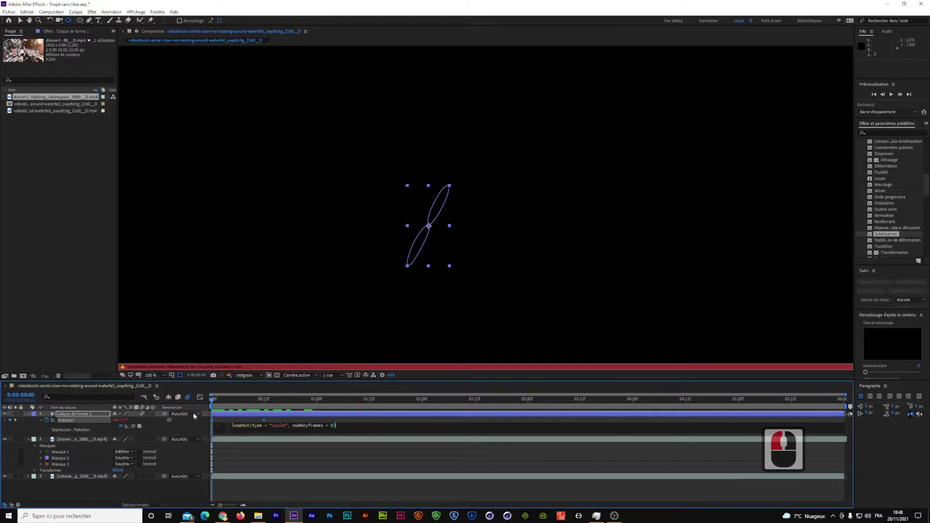
drag(211, 399, 369, 400)
key(Caps_Lock)
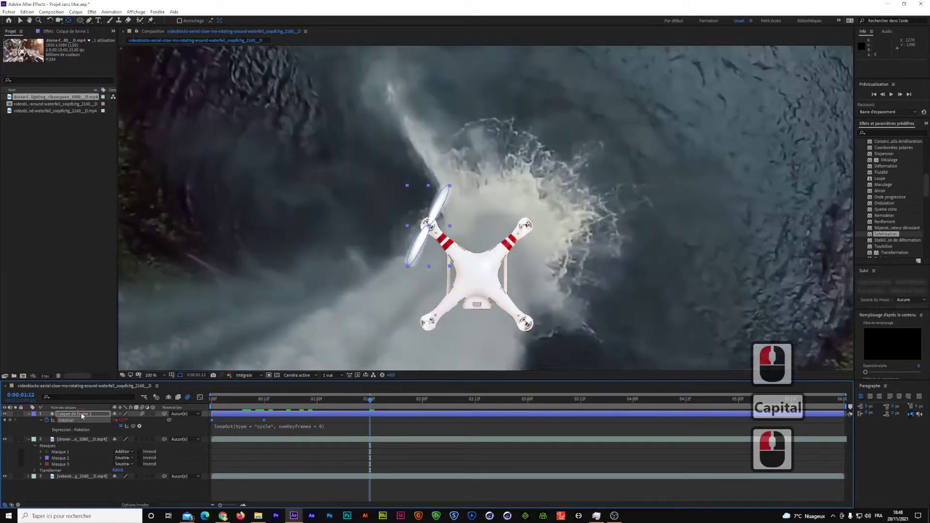
double_click(82, 415)
key(ctrl+c)
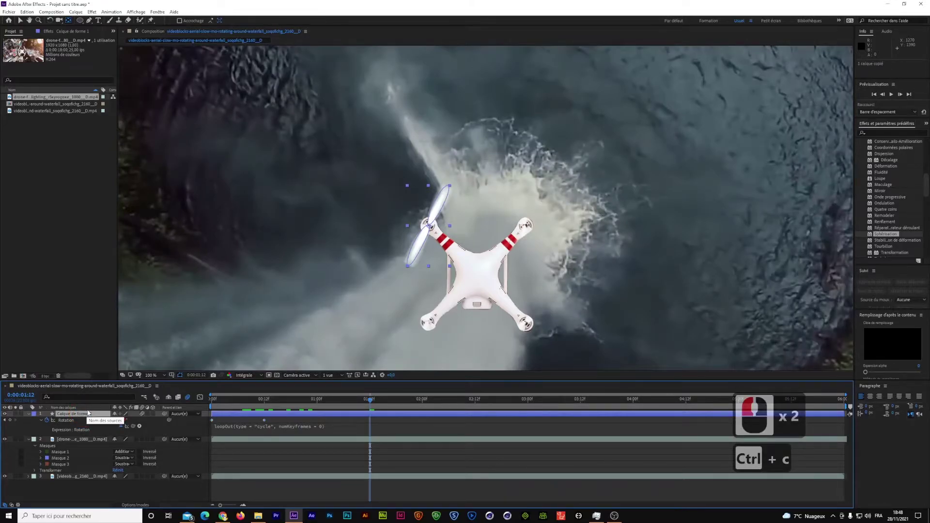
key(BackSpace)
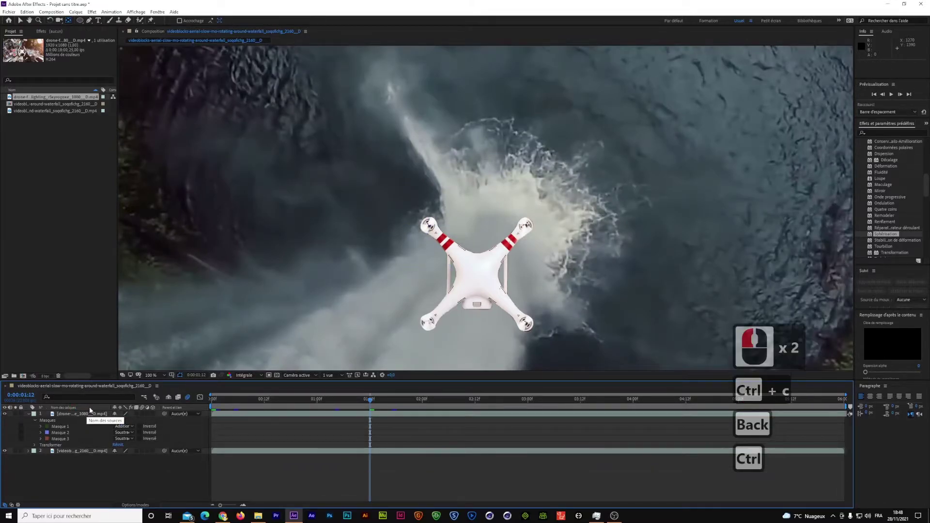
key(ctrl+z)
- Duplicate the propeller shape layer three times
key(ctrl+d)
key(ctrl+d)
key(ctrl+d)
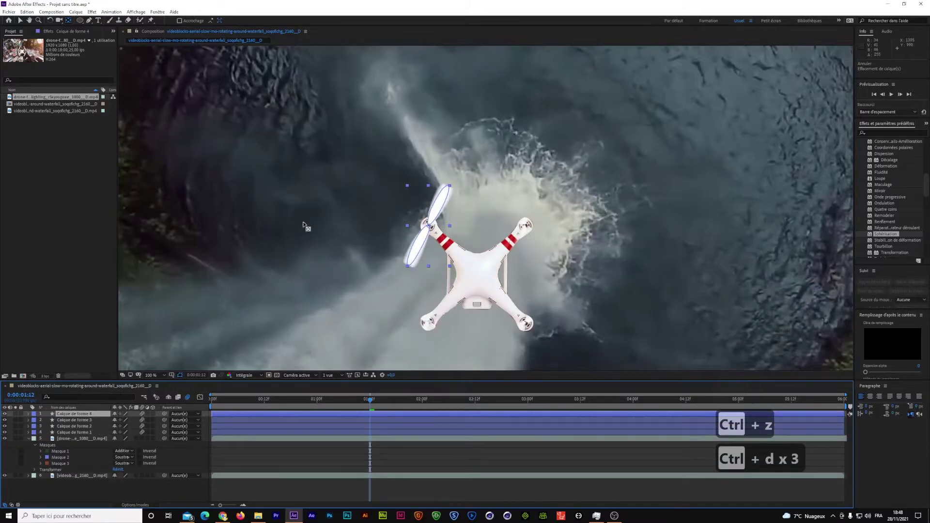
- Place the topmost propeller copy on the drone's upper-right hub and the second copy, Calque de forme 3, on the lower-left hub
key(v)
drag(432, 228, 524, 226)
click(97, 420)
click(426, 249)
drag(430, 227, 429, 322)
- Move Calque de forme 4 from the upper-right hub down to the drone's lower-right hub
click(75, 415)
click(359, 349)
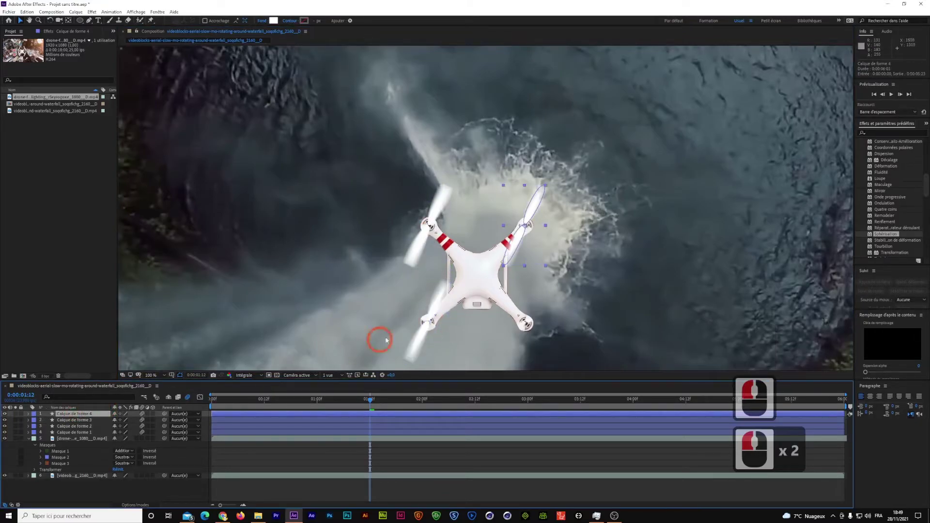
drag(527, 228, 529, 326)
- Stagger the start times of the three propeller copies and shift all four shape layers to begin before the first frame
click(278, 428)
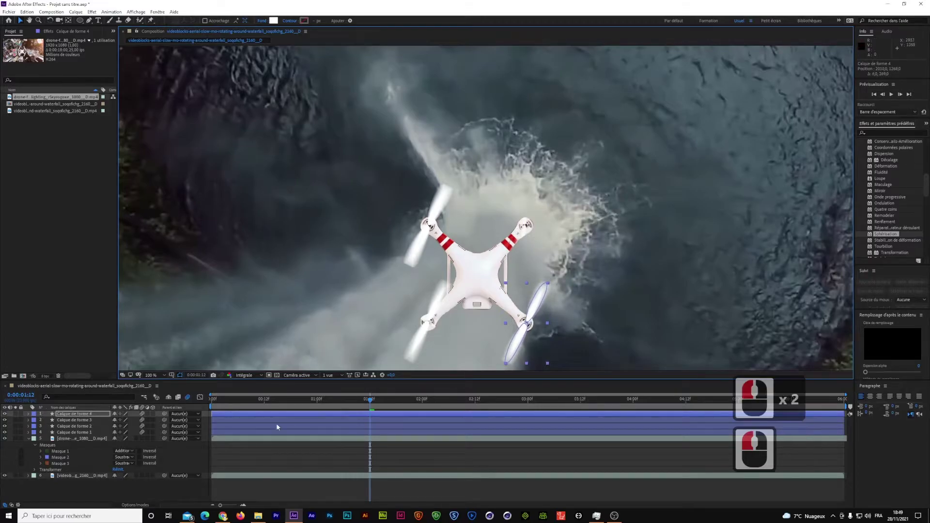
click(229, 414)
click(234, 420)
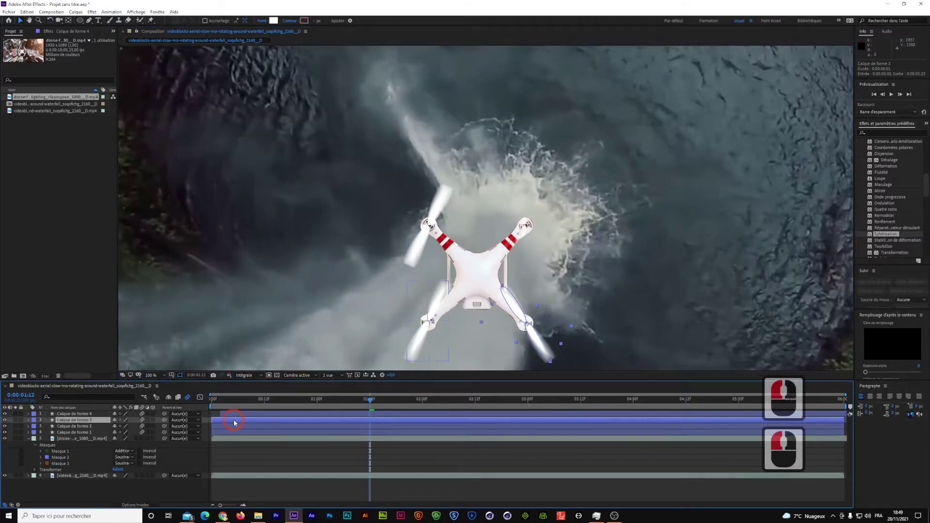
drag(236, 419, 244, 435)
click(243, 433)
shift+click(246, 415)
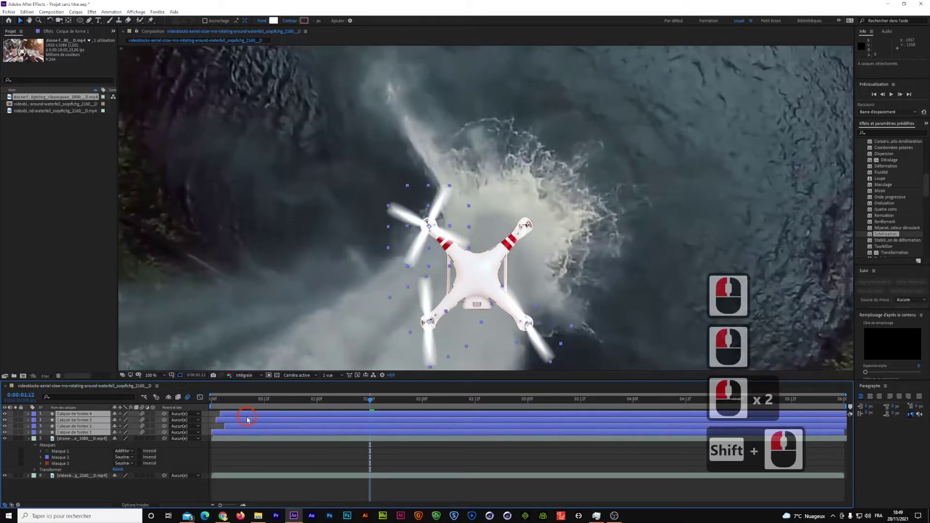
drag(273, 416, 260, 419)
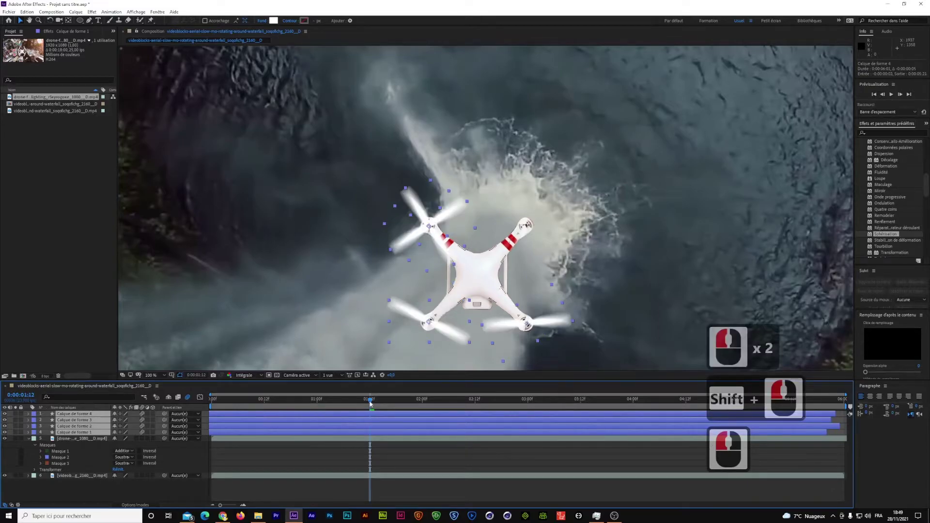
- At 0:00:01:02, move the remaining copy, Calque de forme 2, from the upper-left hub onto the drone's upper-right hub
drag(331, 405, 326, 401)
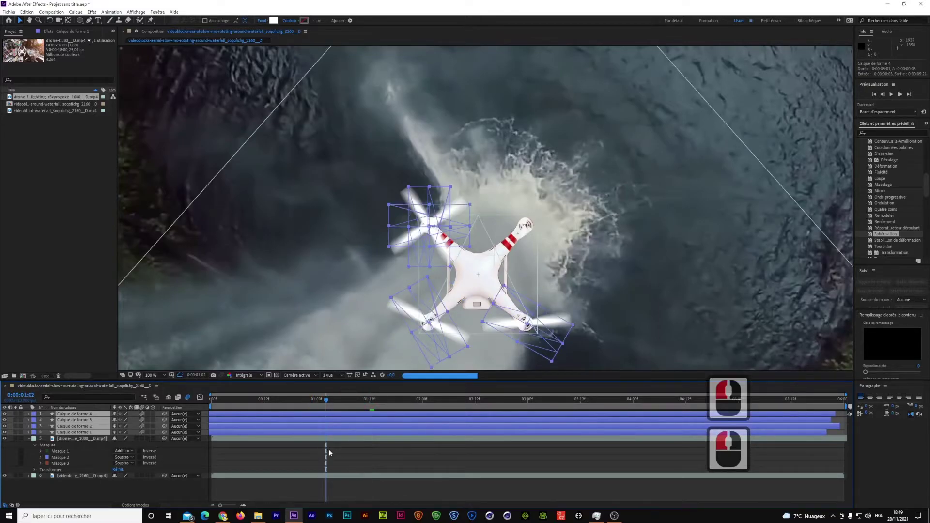
click(393, 320)
double_click(438, 209)
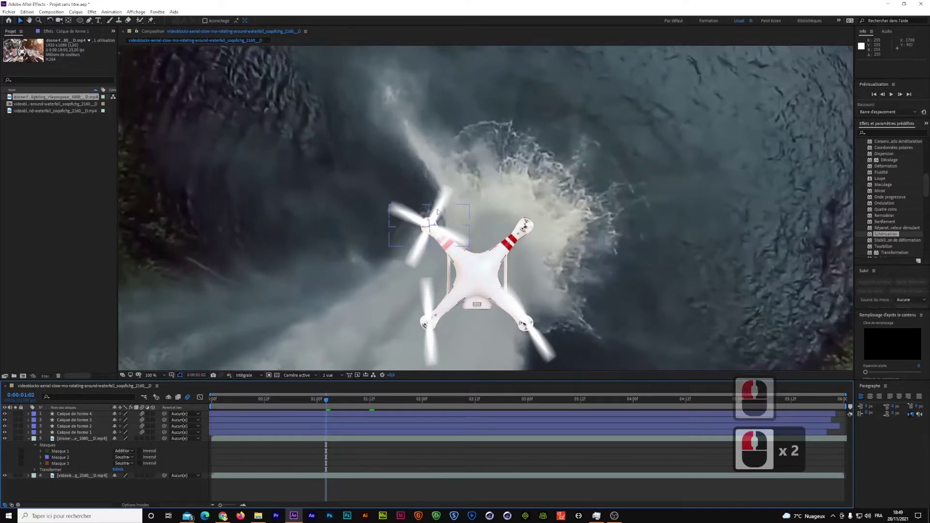
drag(438, 235, 535, 233)
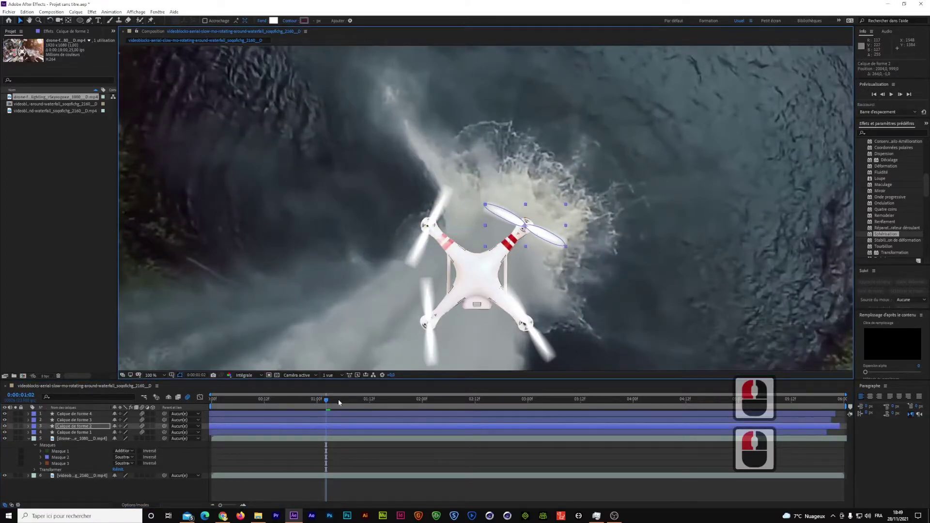
- Play back the whole composite from the first frame to examine the drone and its spinning propellers over the waterfall
drag(326, 399, 166, 417)
scroll(397, 260, down, 4)
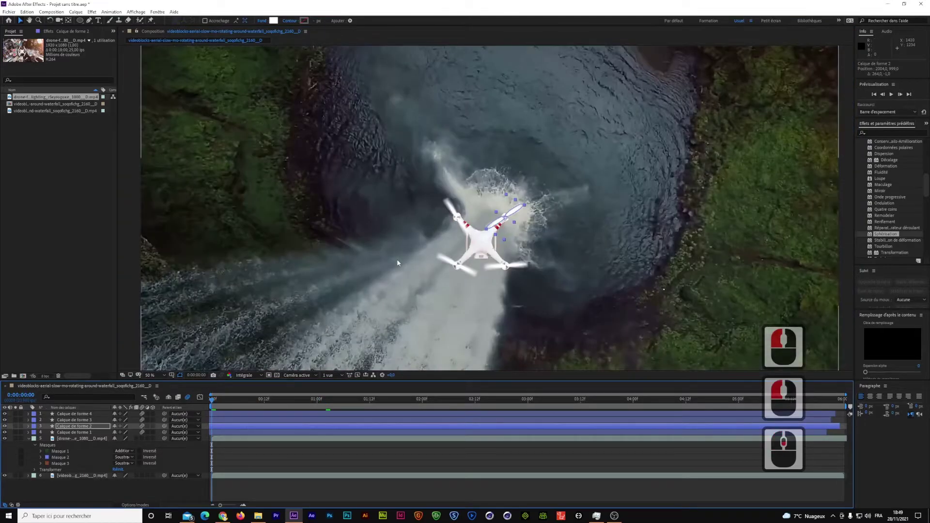
key(space)
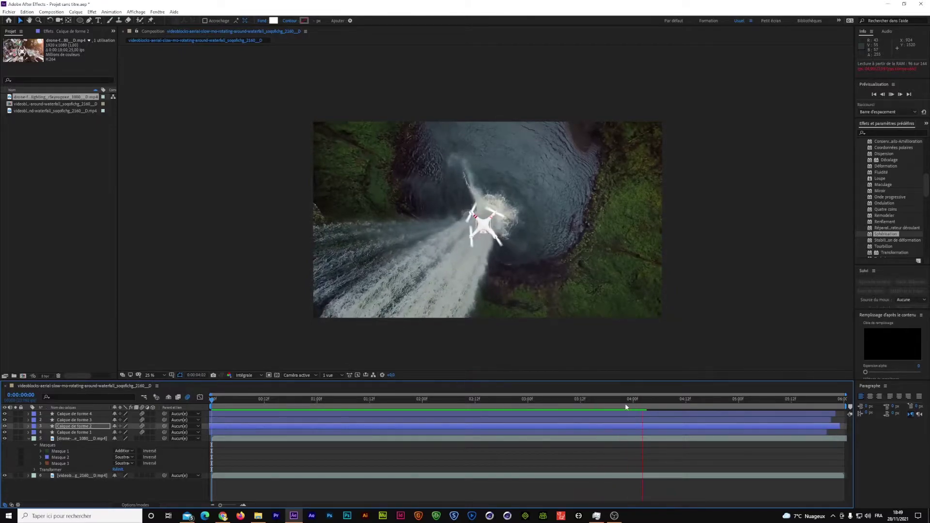
- Parent the four propeller layers, Calque de forme 1 to 4, to the drone clip layer, working at 0:00:02:23
drag(625, 406, 524, 405)
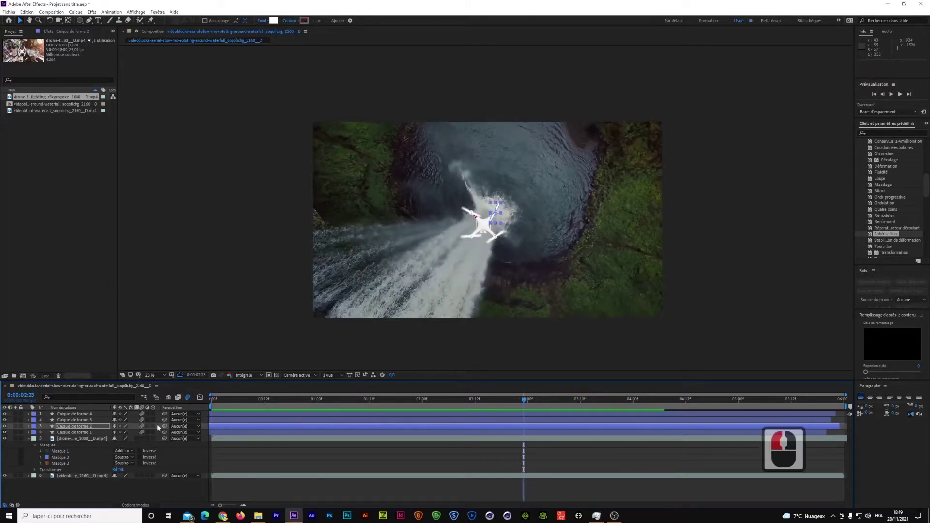
click(61, 434)
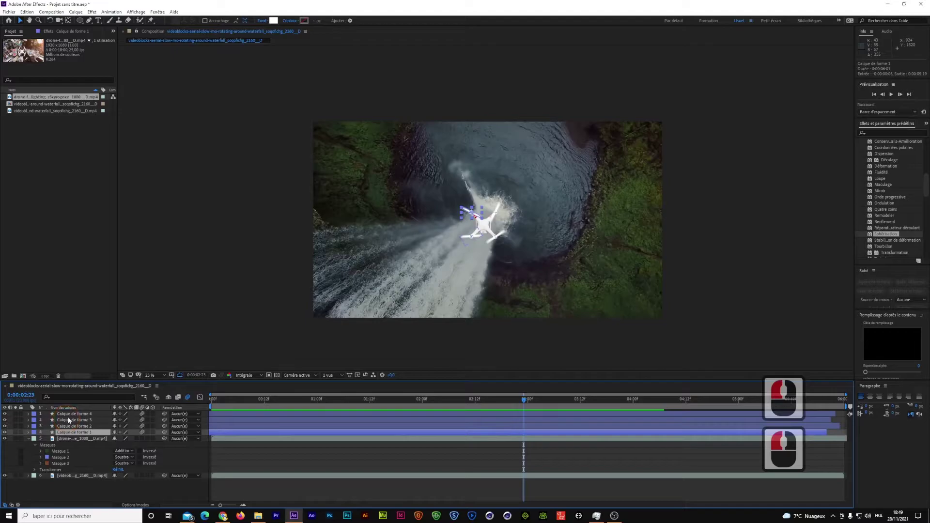
shift+click(70, 415)
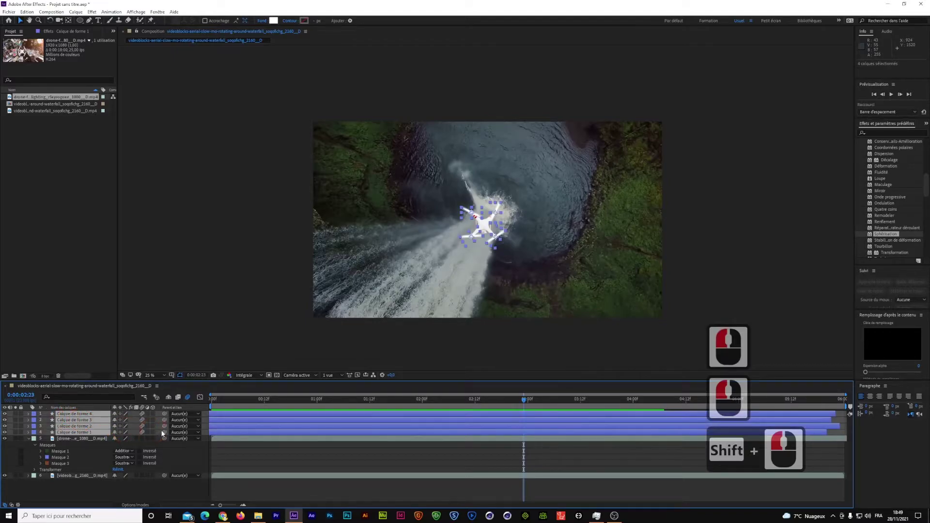
click(162, 432)
shift+click(89, 417)
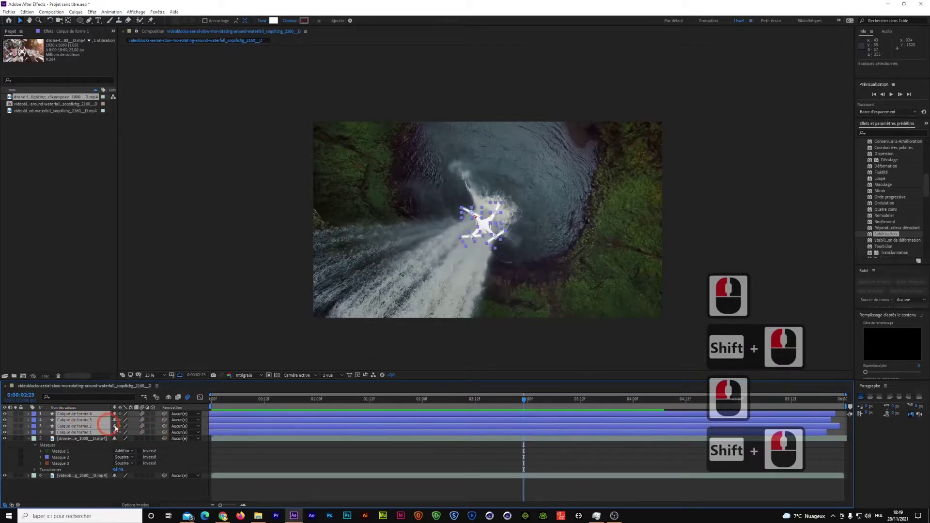
drag(130, 436, 78, 438)
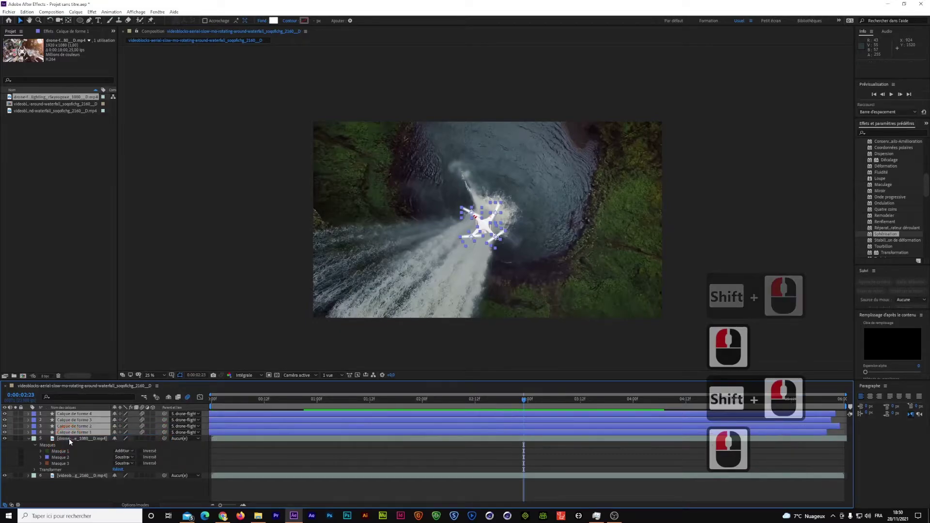
double_click(441, 266)
click(21, 21)
click(249, 241)
click(481, 232)
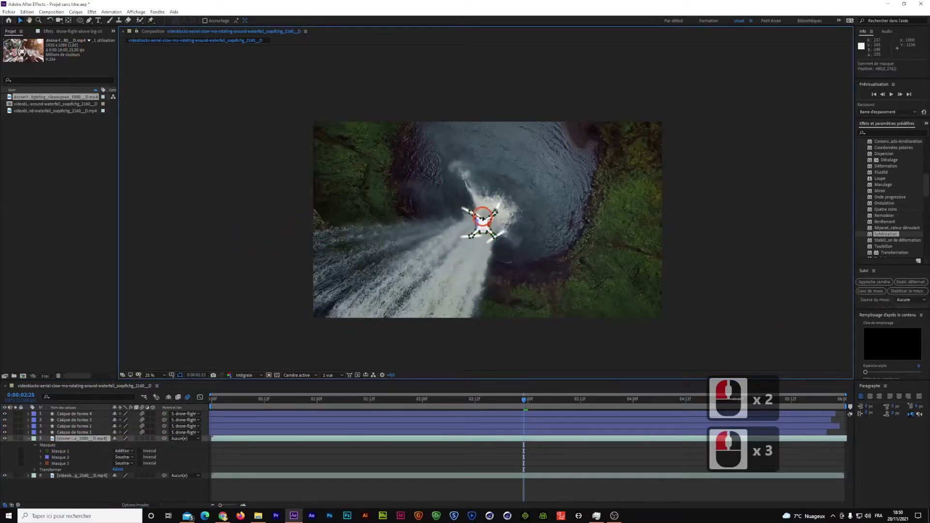
click(486, 210)
key(ctrl+z)
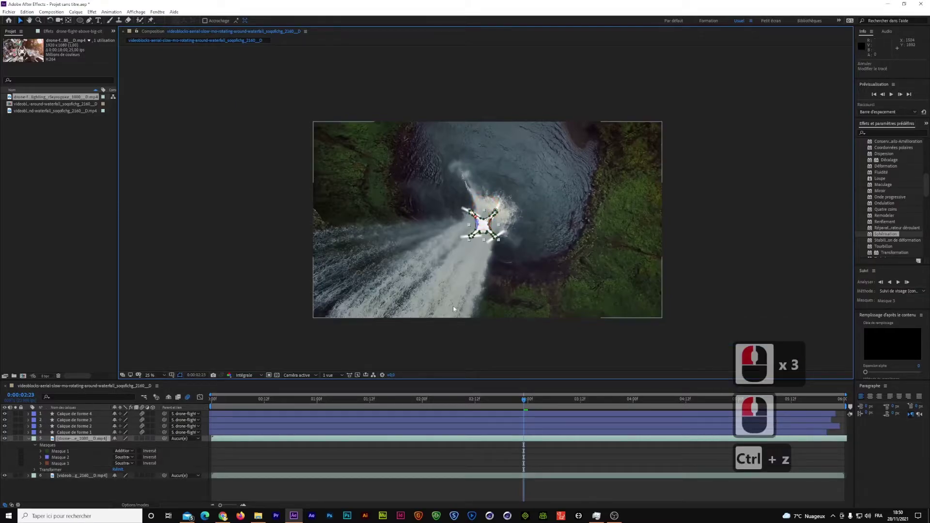
click(231, 481)
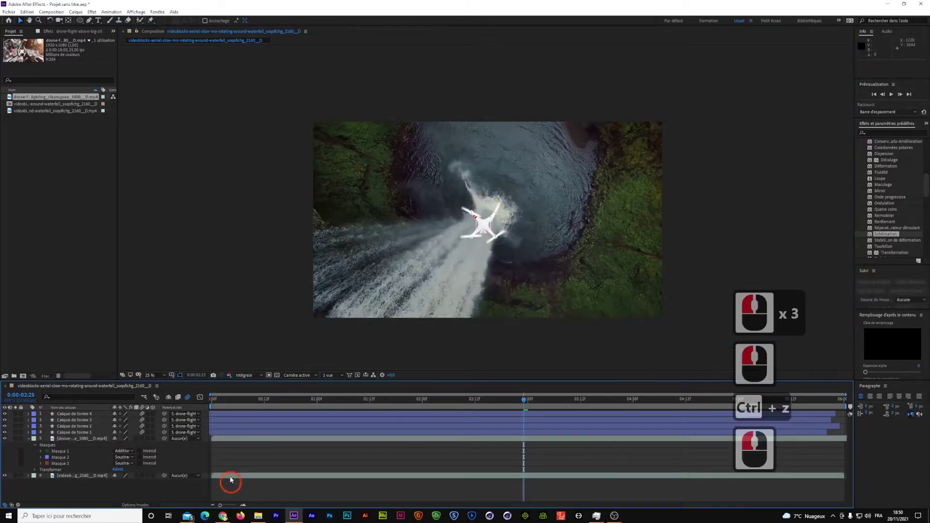
- Move the drone layer with its attached propellers slightly up and to the right over the waterfall, and collapse its mask properties
click(89, 436)
mouse_move(483, 224)
mouse_down()
mouse_move(492, 202)
mouse_move(456, 268)
mouse_move(504, 273)
mouse_move(489, 202)
mouse_move(485, 252)
mouse_move(484, 218)
mouse_up()
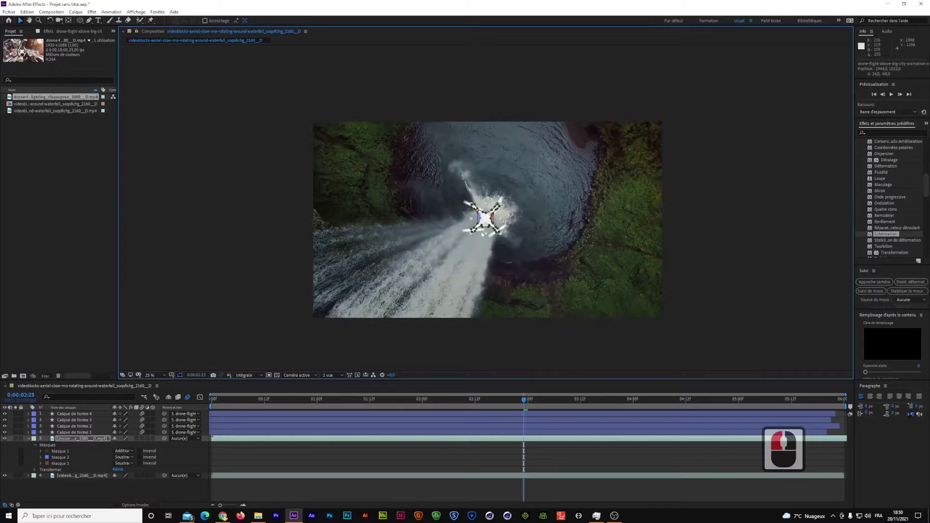
click(31, 439)
click(108, 477)
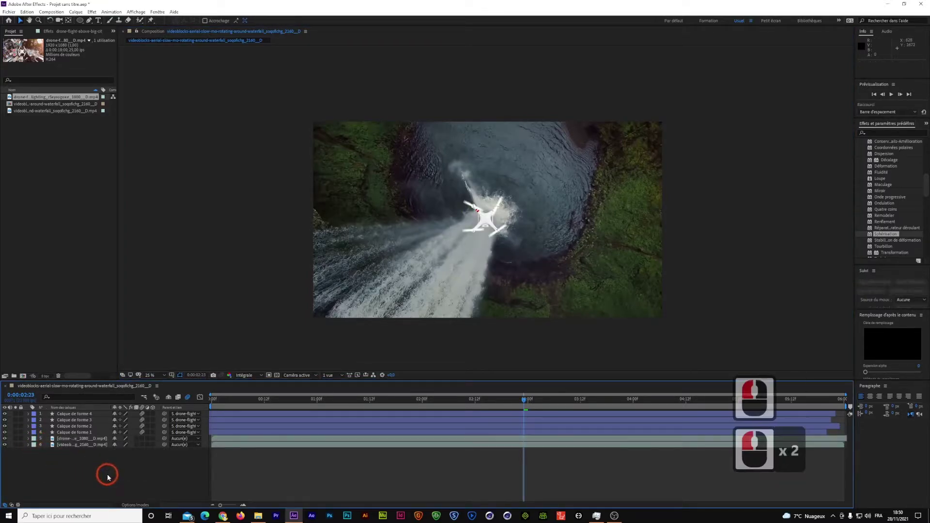
click(350, 376)
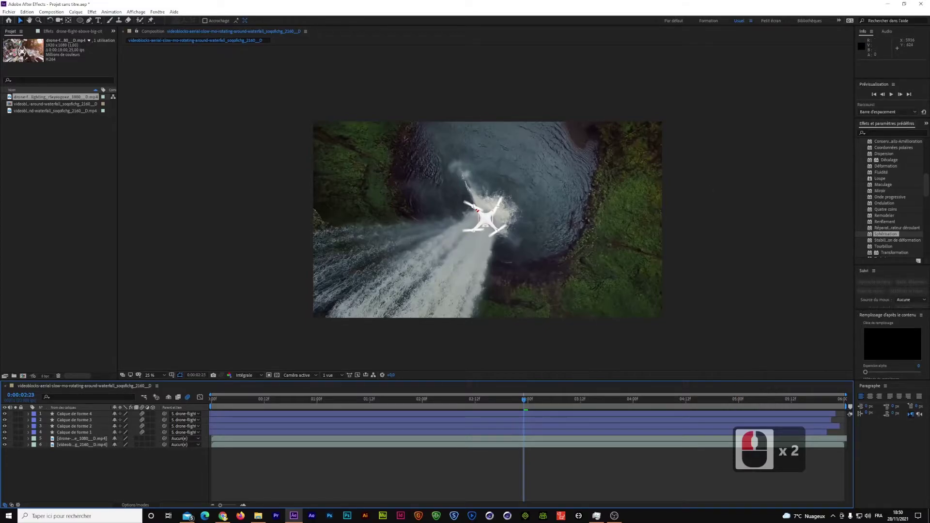
- Create a new composition named Composition 1 with the HDTV 1080 25 preset and a duration of 0:01:00:00
click(258, 516)
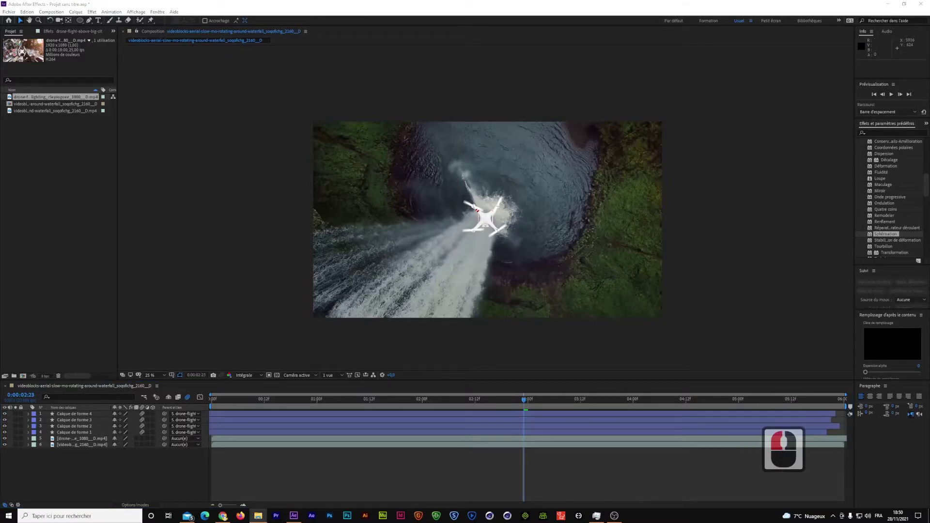
drag(929, 305, 929, 306)
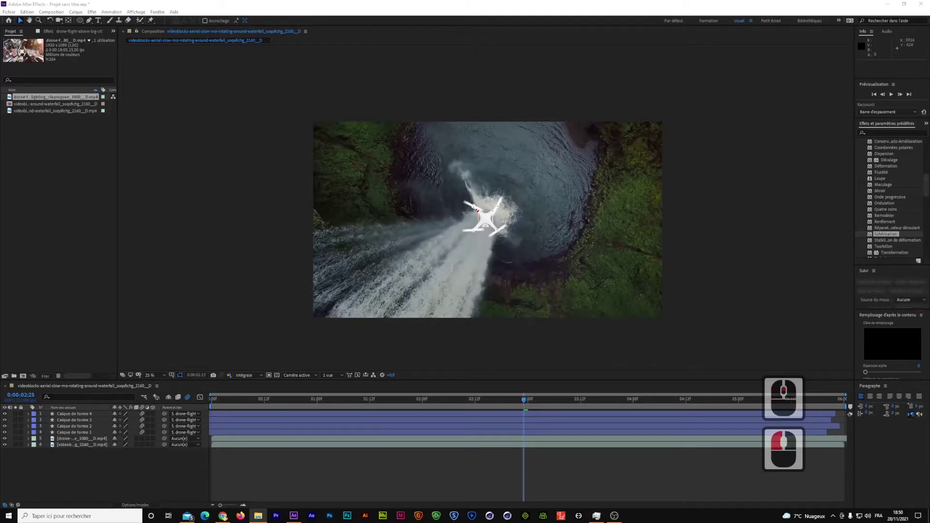
double_click(792, 285)
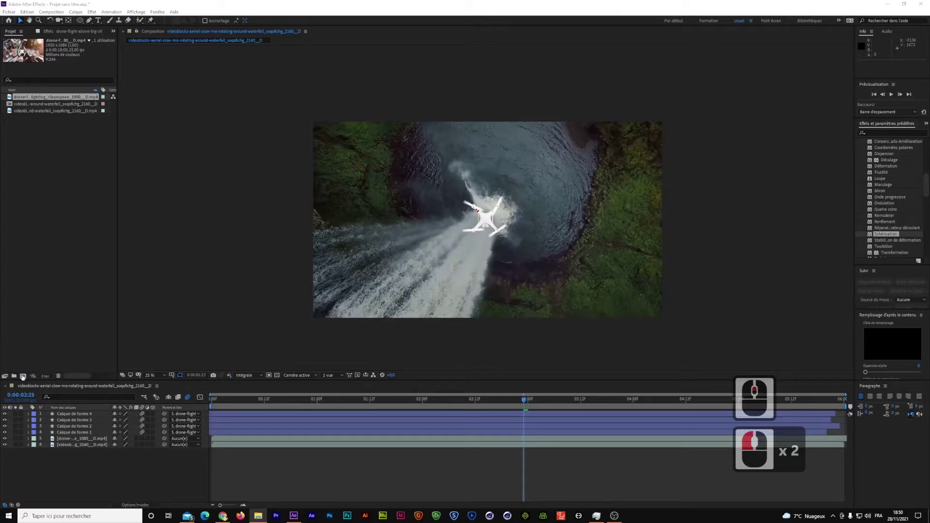
click(22, 376)
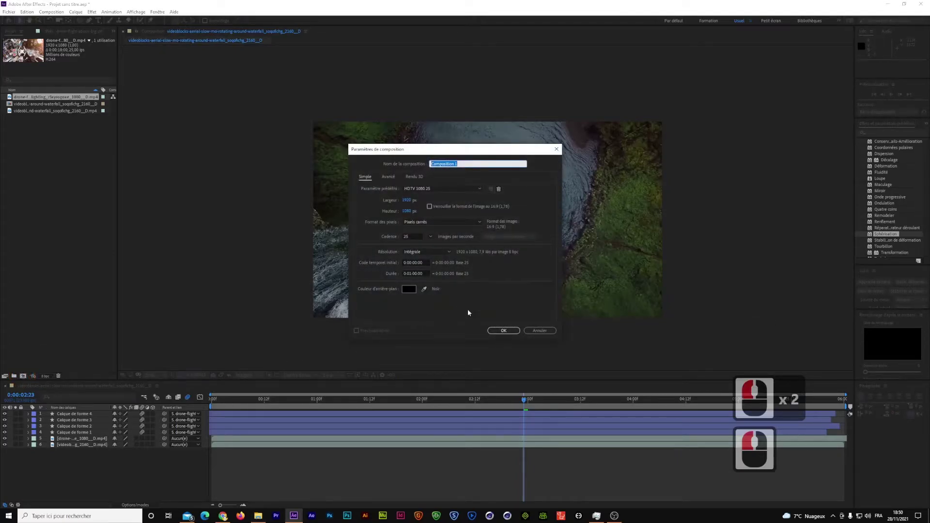
click(504, 330)
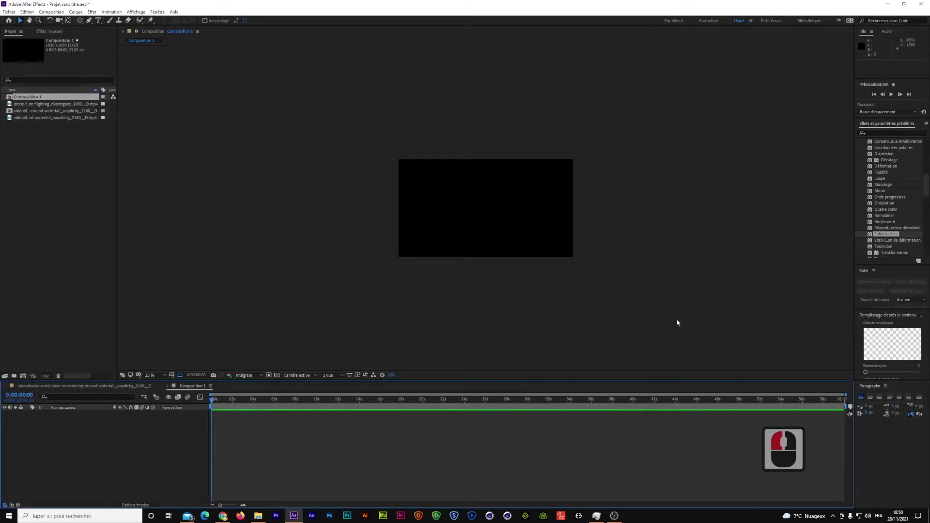
- Import the newspaper image journal-de-naissance1970-ZOOM.jpg from the file explorer and place it as a layer in Composition 1
scroll(589, 247, up, 1)
scroll(585, 245, up, 2)
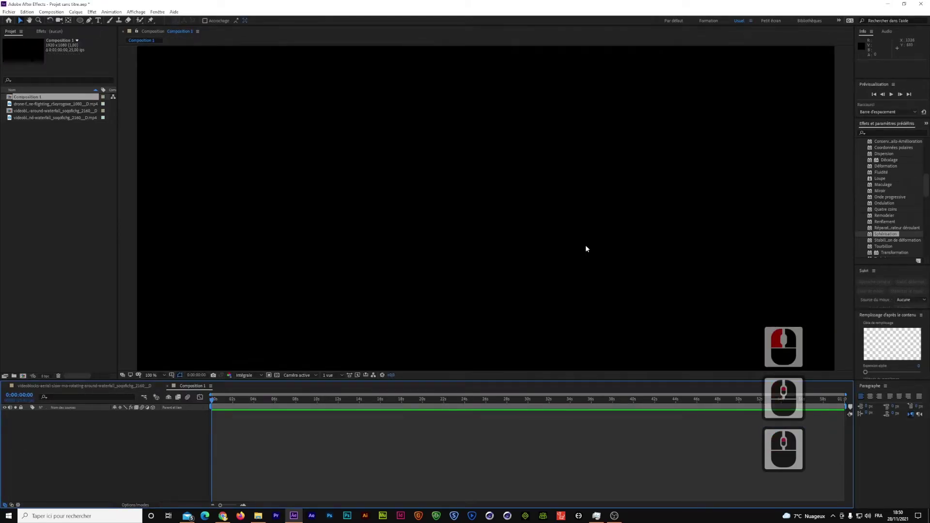
scroll(583, 249, down, 2)
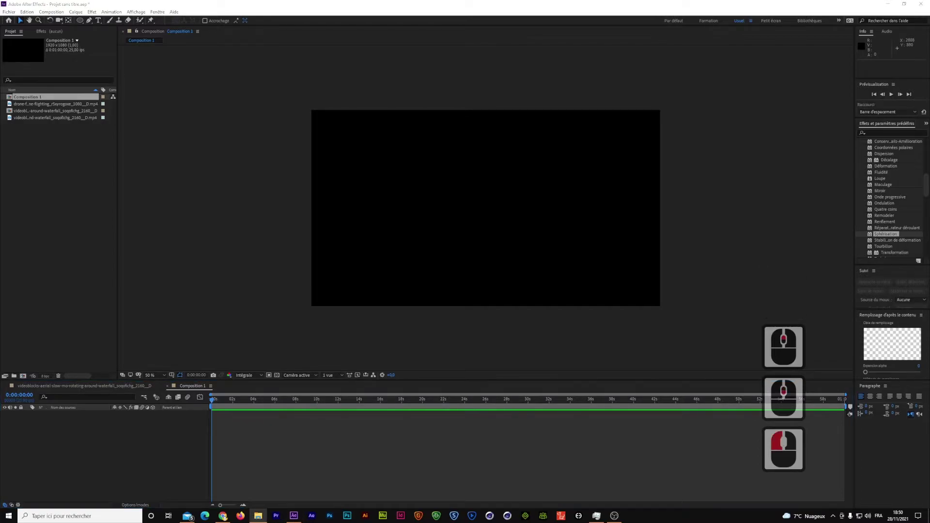
click(353, 410)
click(69, 442)
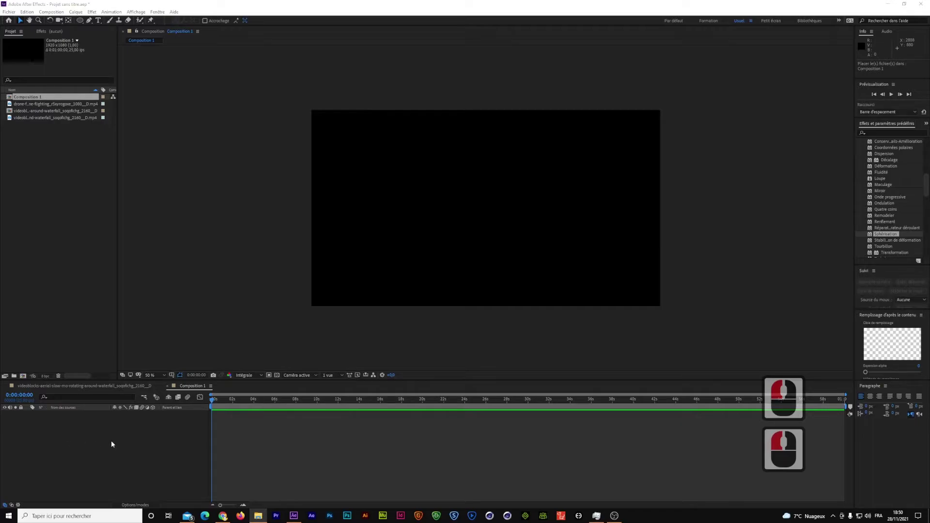
drag(130, 438, 184, 431)
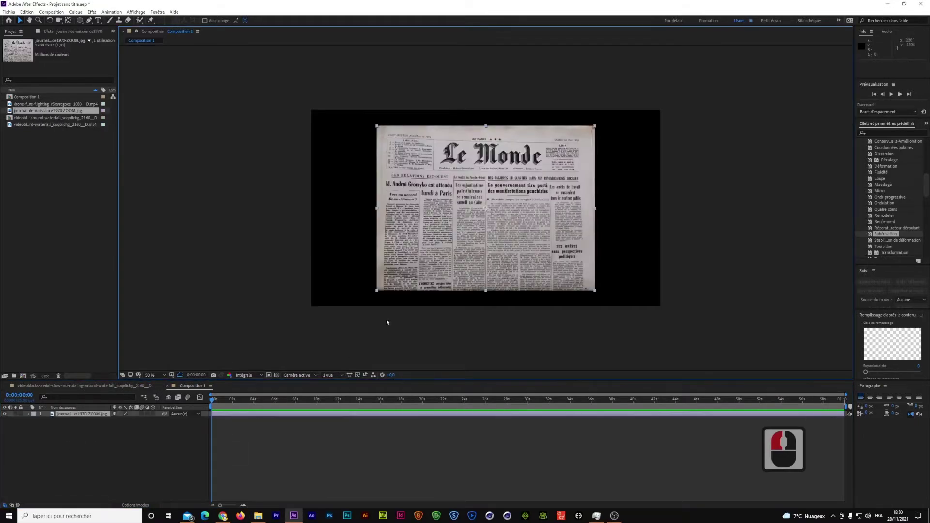
click(125, 386)
click(448, 255)
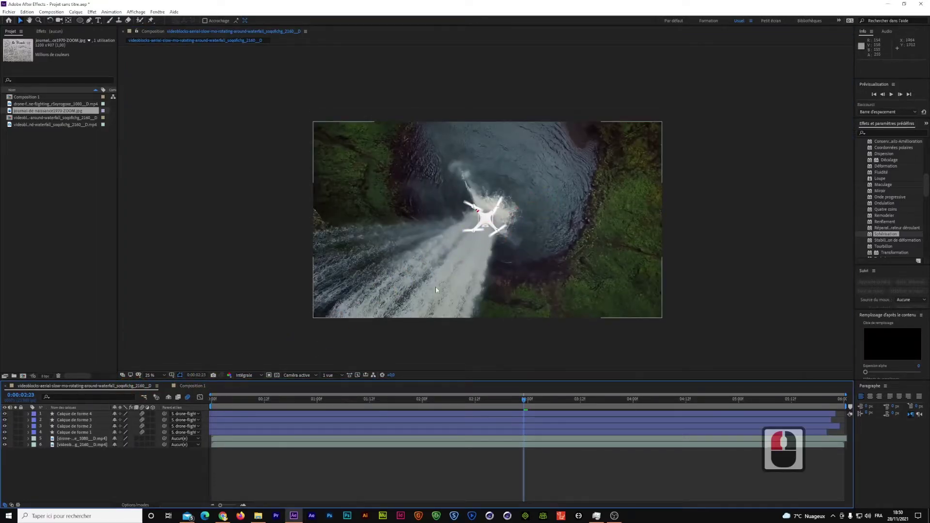
click(193, 386)
click(466, 219)
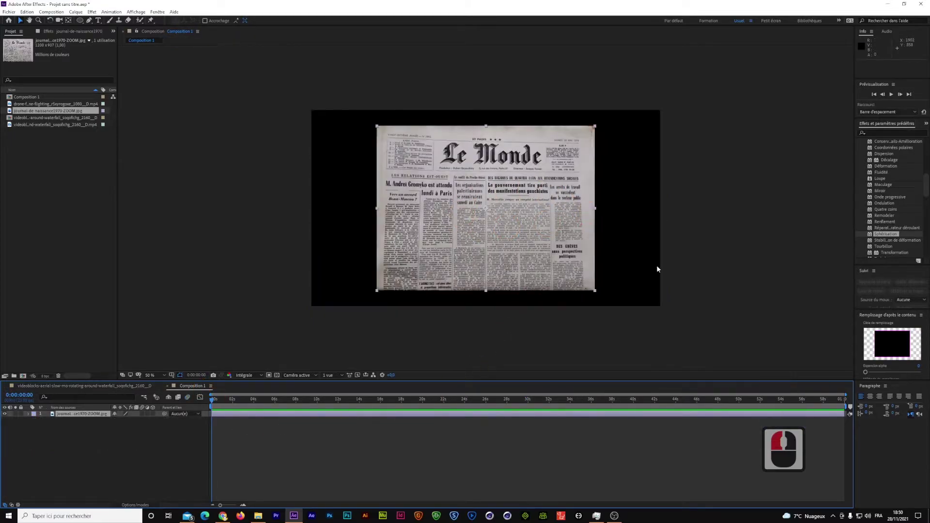
- Import the magnifying-glass image from the file explorer as a layer above the newspaper and move it over the page's lower-left corner
click(259, 516)
drag(807, 358, 451, 227)
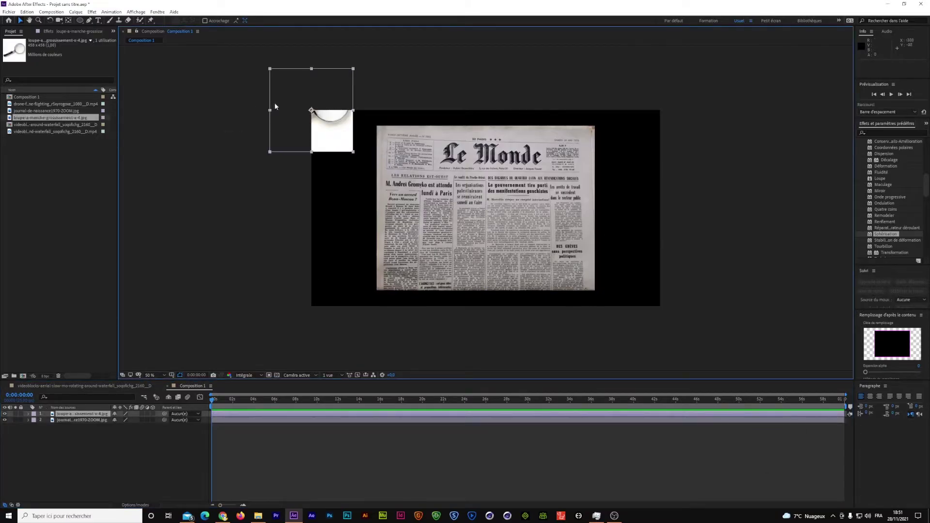
drag(324, 128, 424, 267)
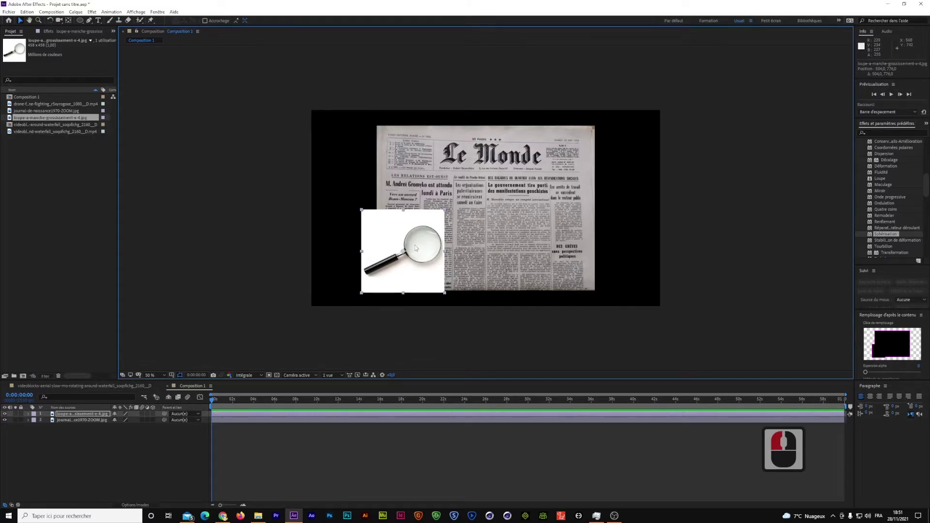
- Start a Pen-tool mask on the magnifying-glass layer, tracing the lens side of the black collar down to its lower tip
scroll(381, 289, up, 3)
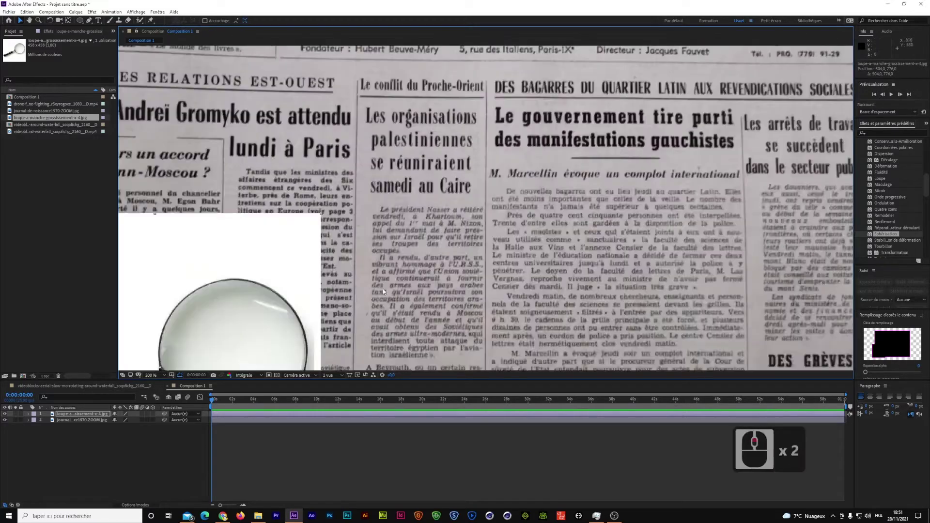
scroll(324, 284, down, 2)
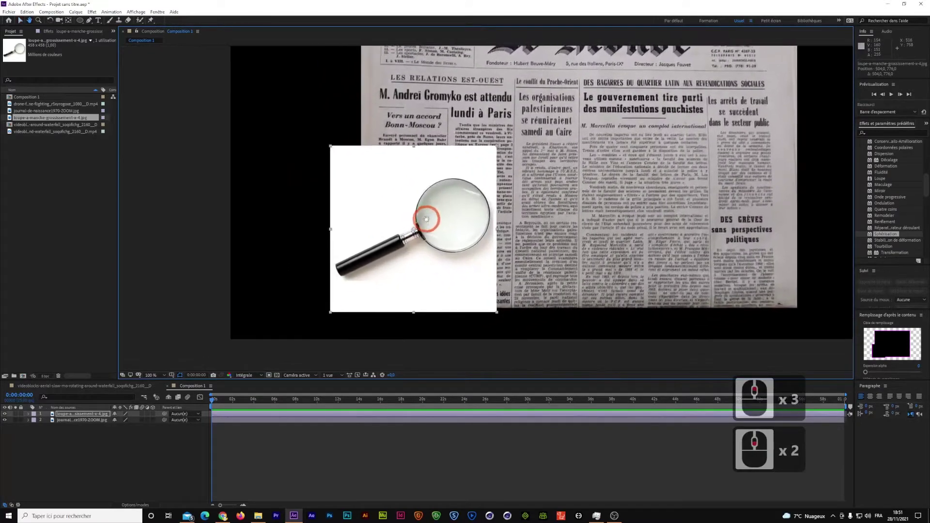
scroll(350, 297, up, 3)
scroll(424, 224, down, 2)
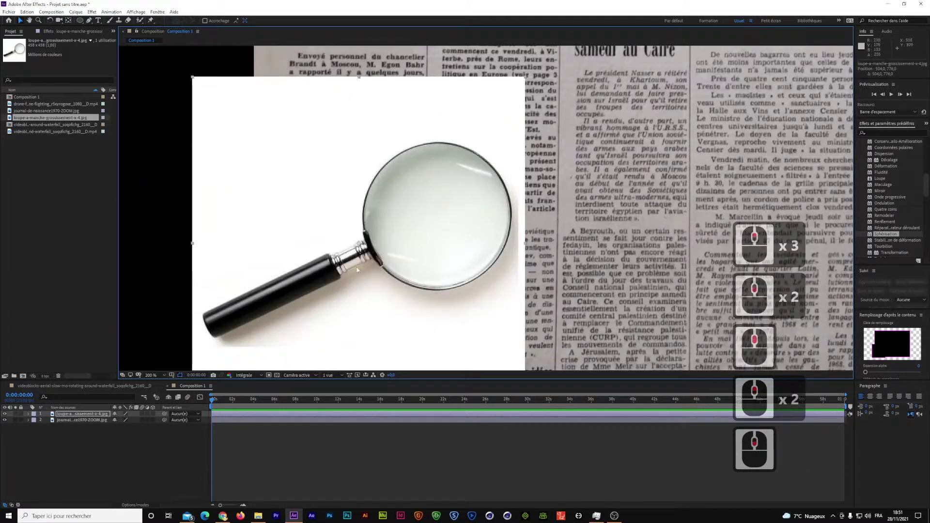
scroll(297, 304, up, 1)
drag(285, 289, 535, 174)
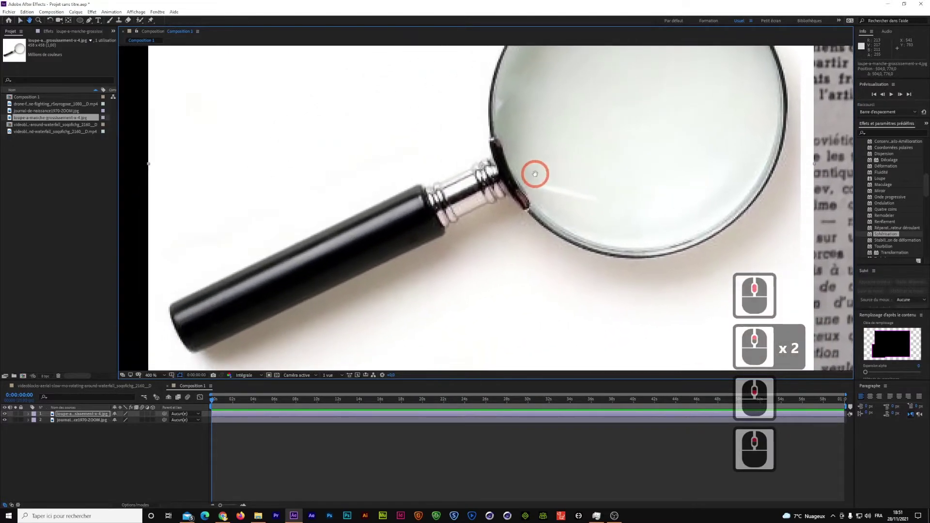
click(89, 19)
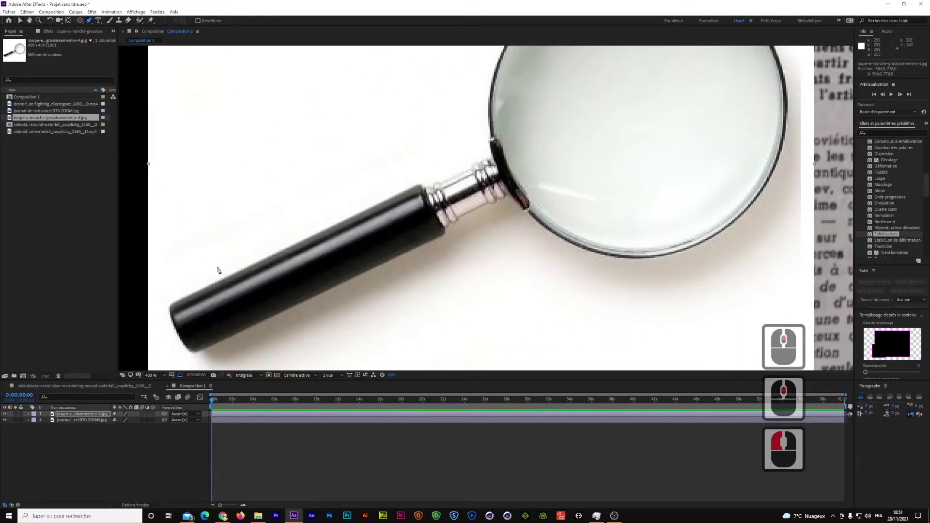
click(92, 414)
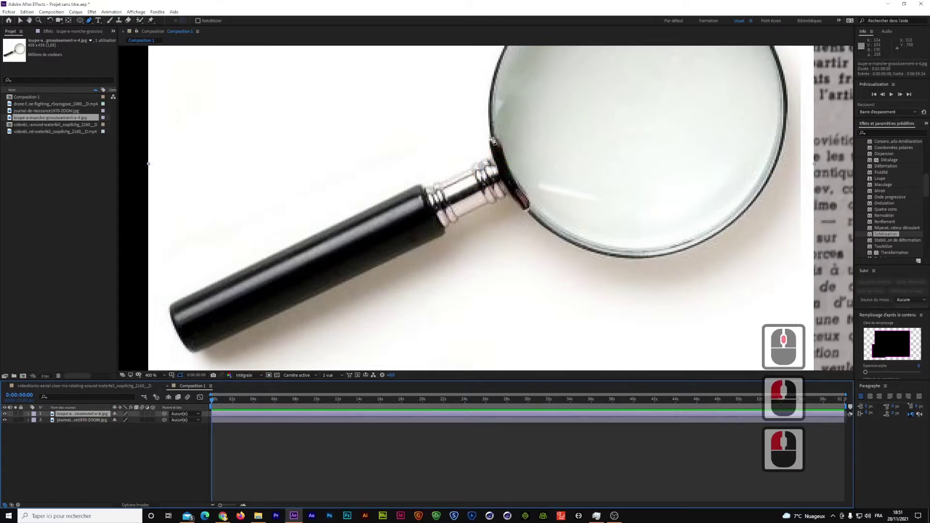
drag(492, 141, 505, 154)
click(515, 180)
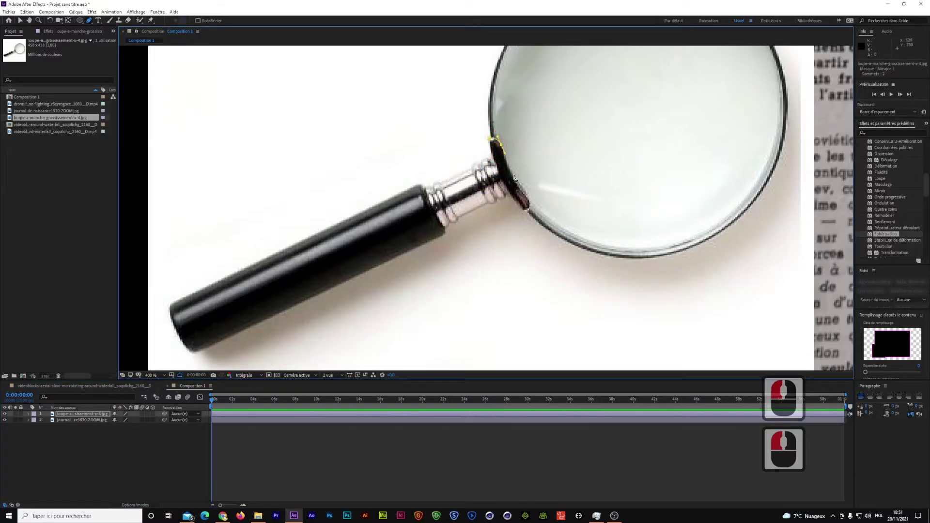
click(531, 209)
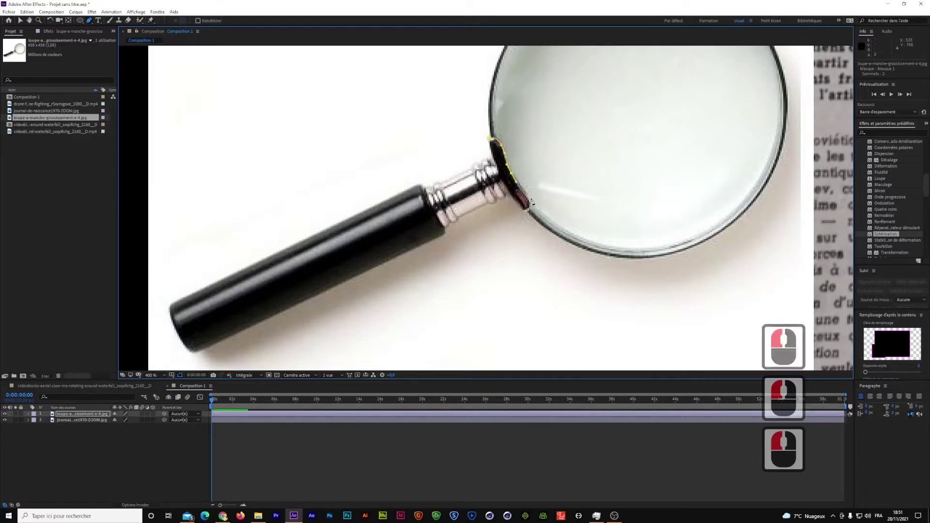
drag(528, 209, 520, 216)
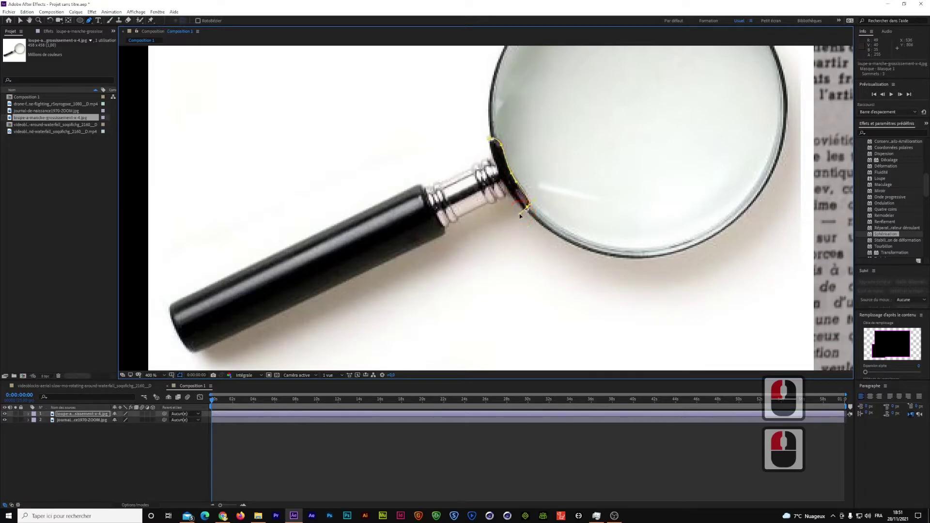
- Continue the mask path along the underside of the black collar and chrome ferrule to the black handle's lower front corner
click(512, 202)
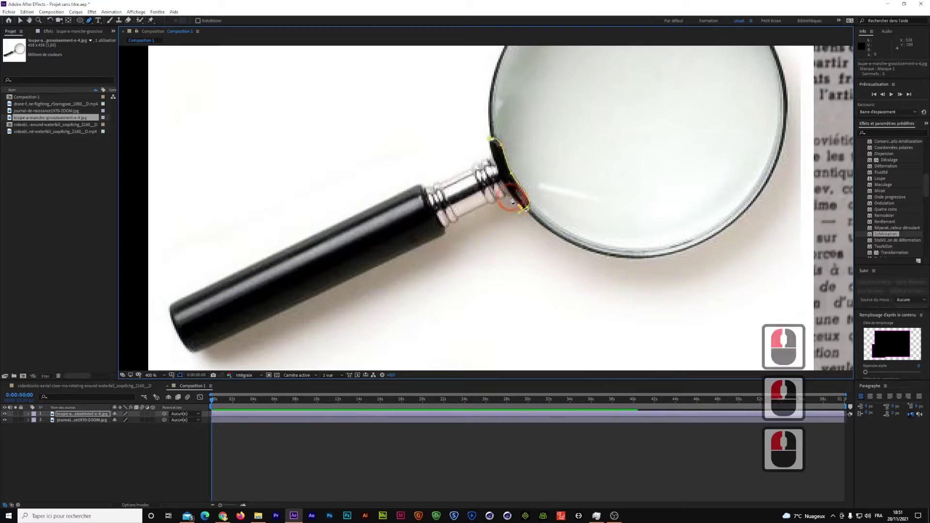
click(509, 197)
click(505, 196)
click(500, 200)
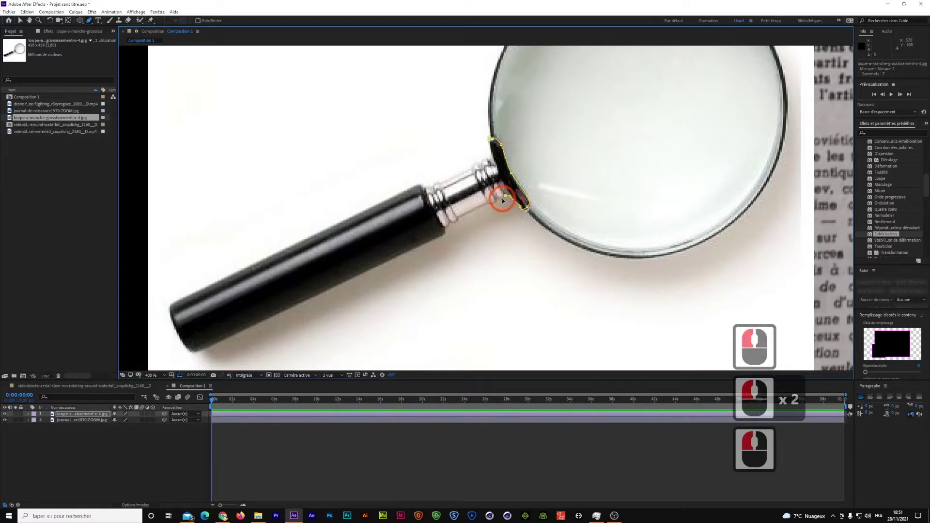
click(496, 201)
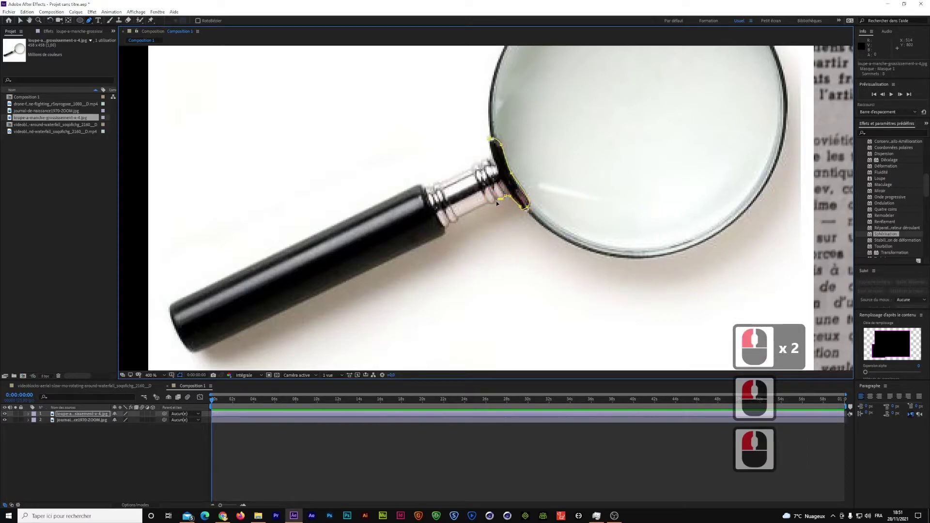
click(489, 205)
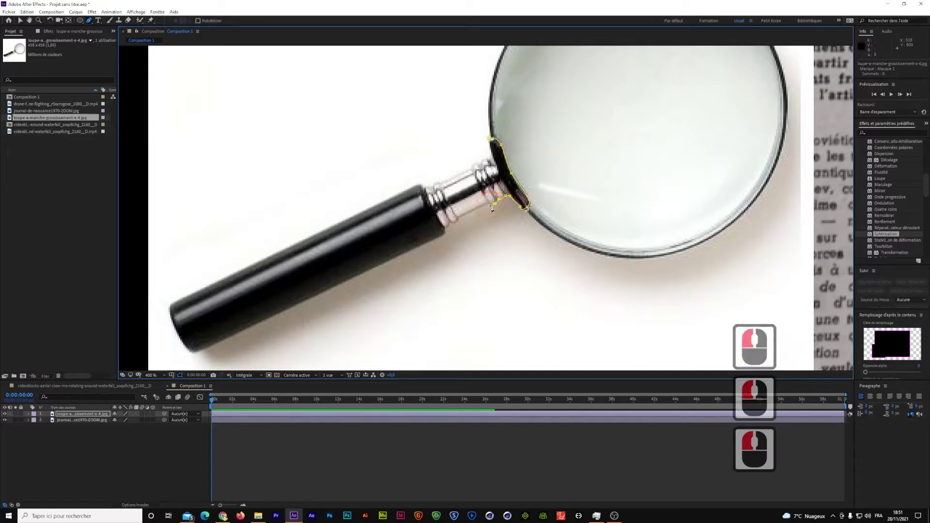
click(466, 210)
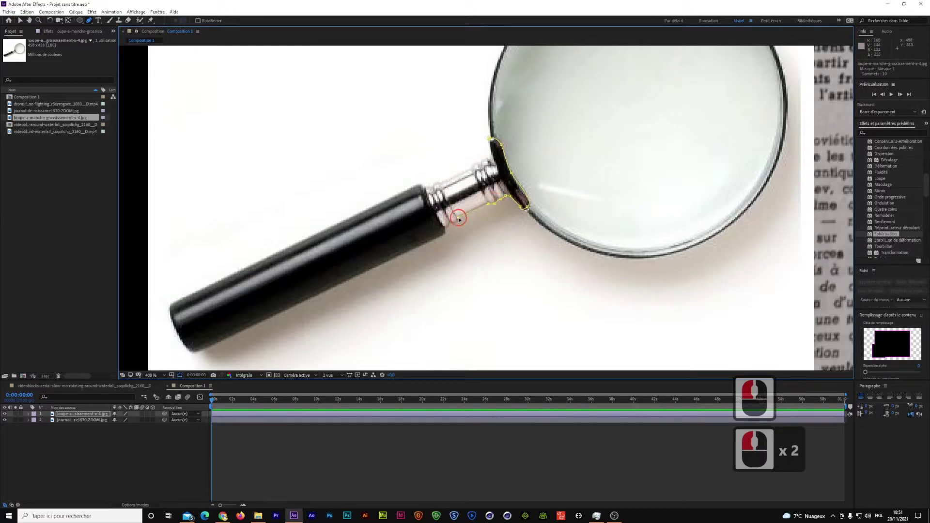
click(455, 221)
click(449, 223)
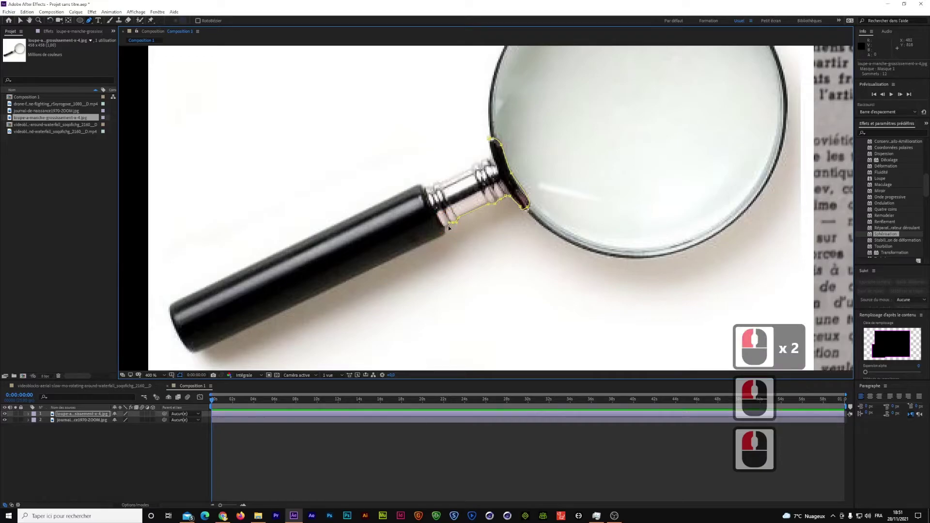
click(445, 229)
click(440, 238)
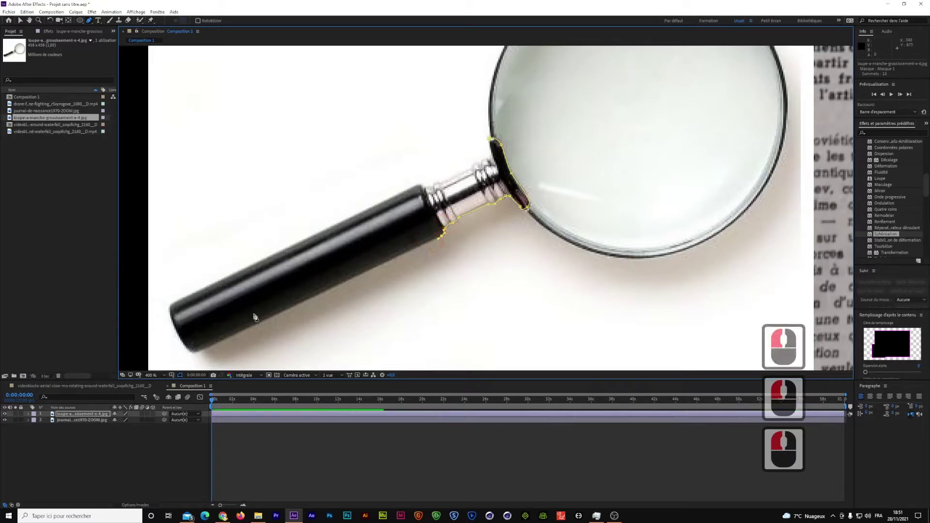
- Trace the mask around the black handle: lower edge, rounded butt end and upper edge up to the chrome ferrule
click(195, 353)
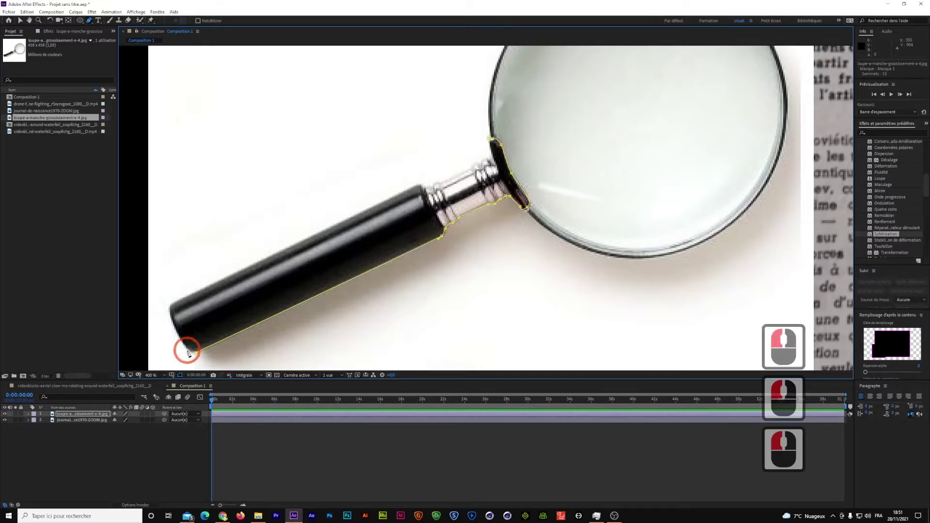
click(169, 317)
click(172, 306)
click(419, 190)
click(426, 189)
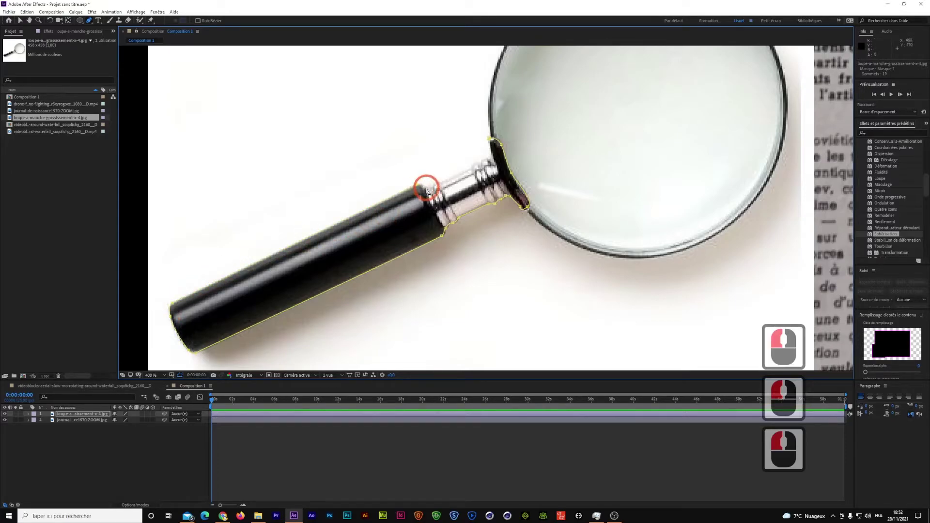
click(430, 191)
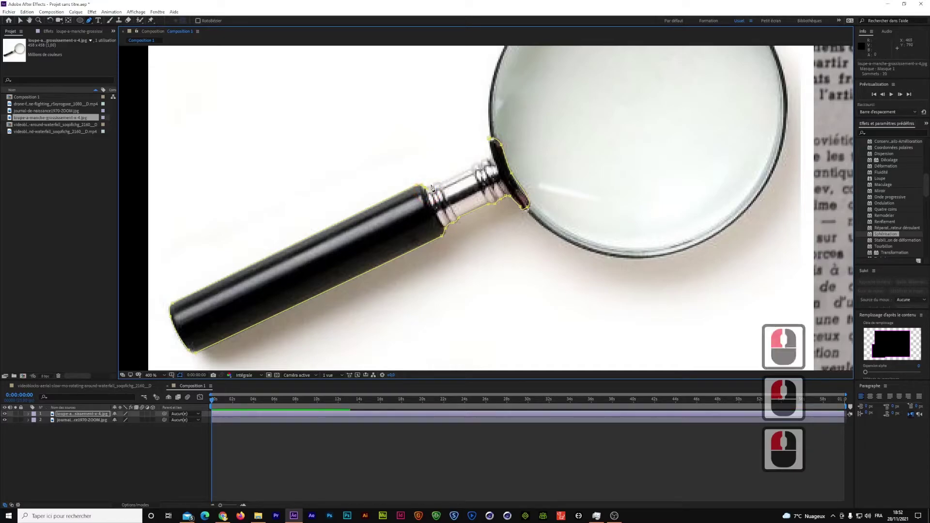
- Trace the ferrule's upper edge up to the black collar and close the handle mask at its starting point
click(435, 185)
click(455, 174)
click(473, 164)
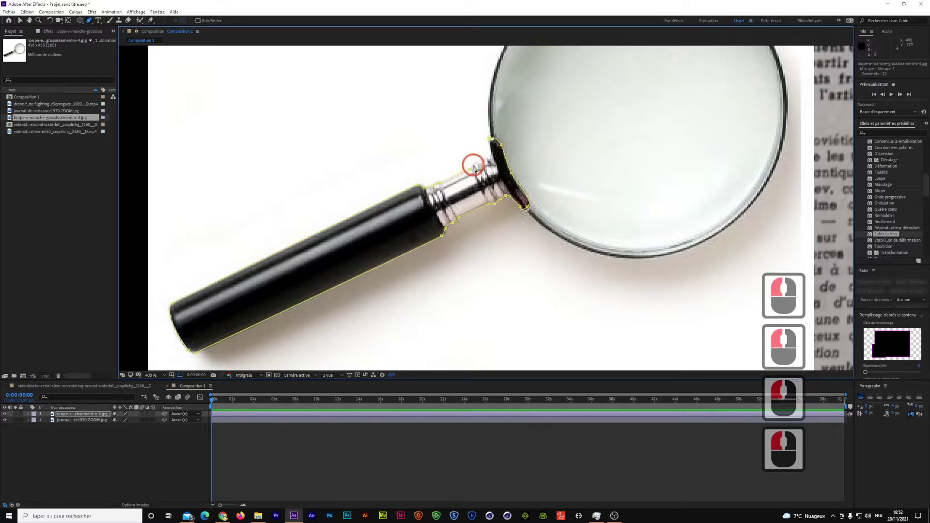
click(483, 162)
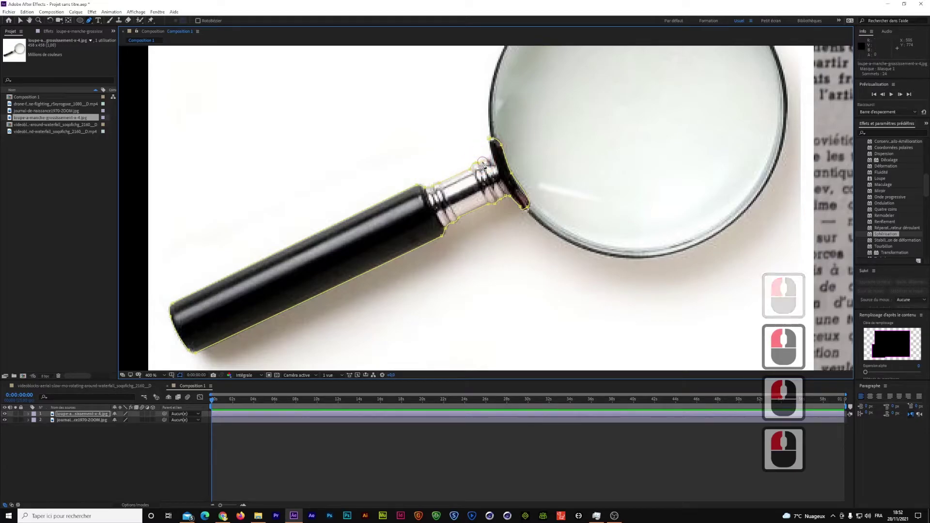
click(491, 162)
click(493, 154)
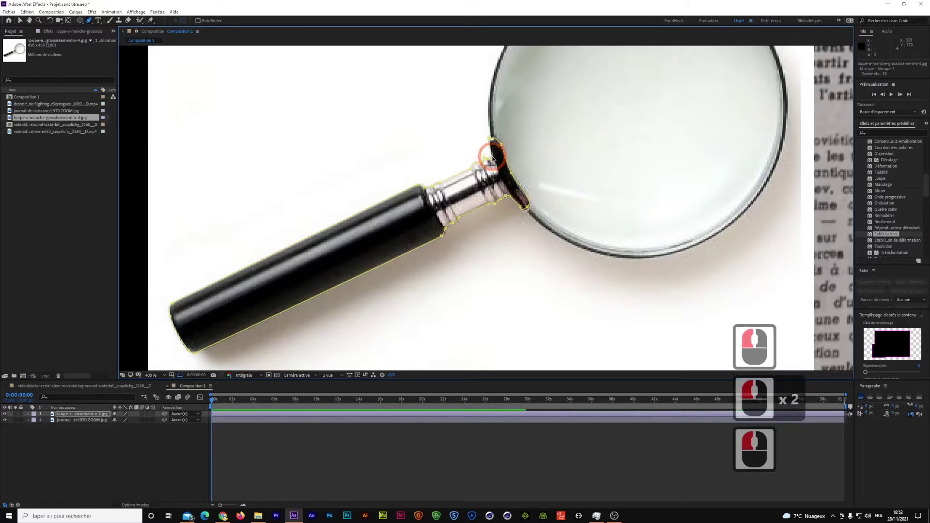
click(491, 142)
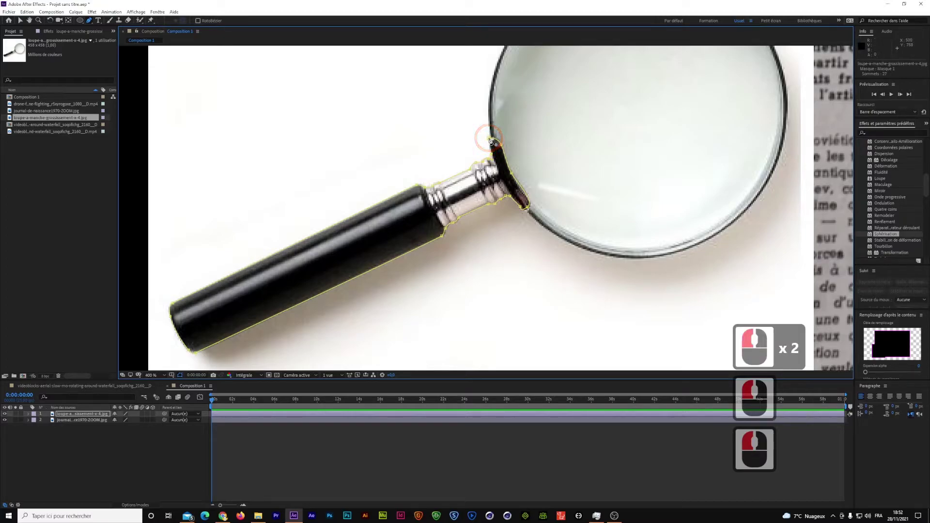
click(491, 143)
- Reveal the magnifying-glass layer's masks and set the mode of the handle mask, Masque 1, to Aucun
scroll(491, 179, down, 2)
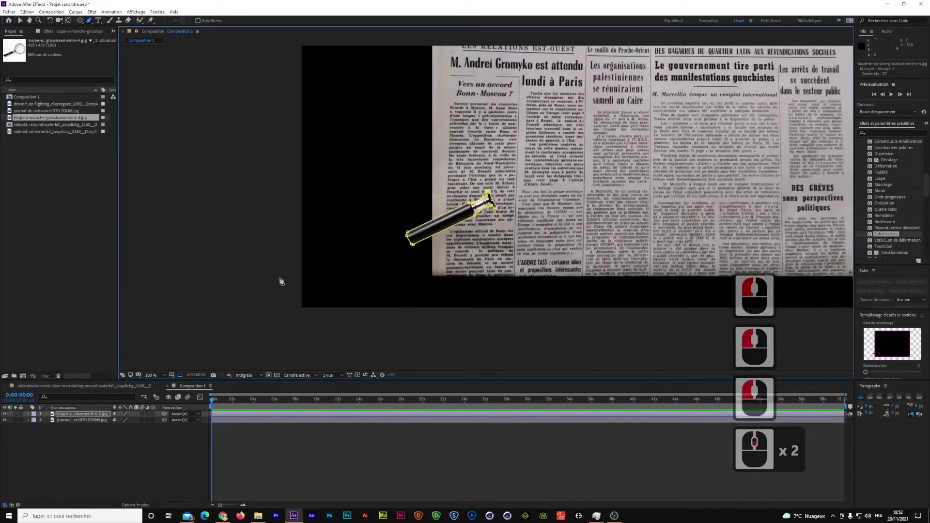
click(28, 414)
click(35, 420)
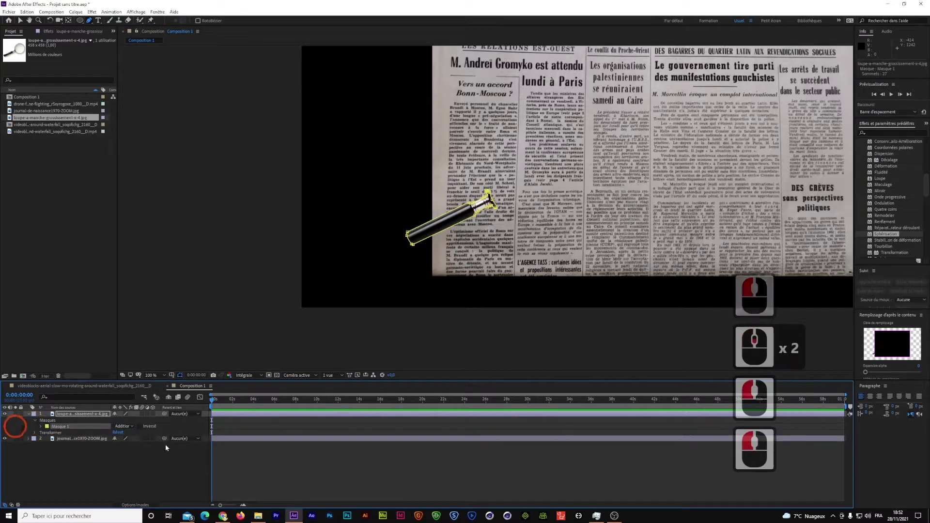
click(123, 426)
click(122, 420)
scroll(498, 179, up, 2)
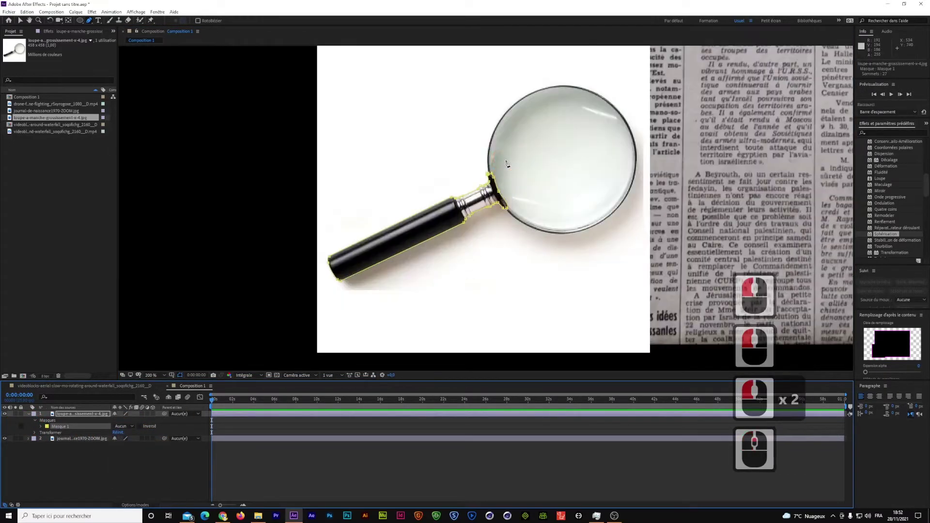
- Show the rulers and place a horizontal guide at the lens's top edge and a vertical guide at its left edge
click(20, 20)
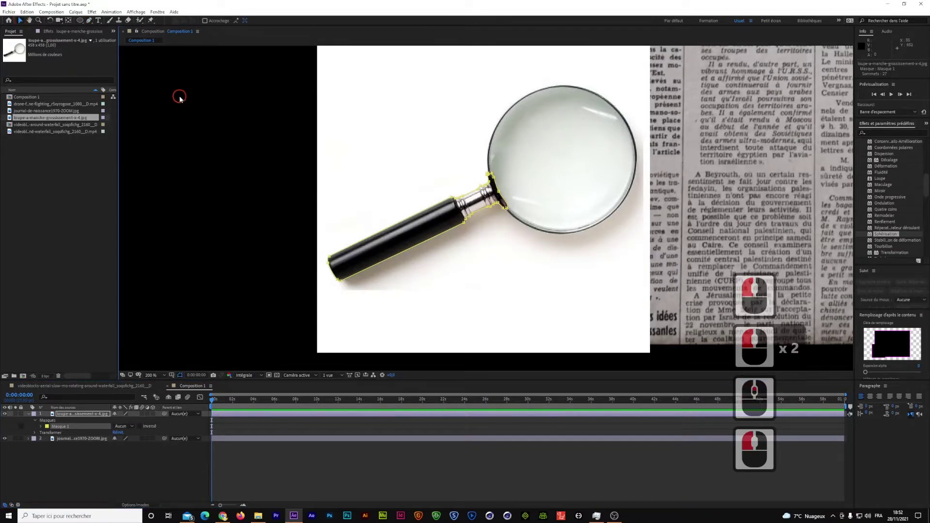
click(479, 157)
scroll(481, 157, down, 1)
drag(480, 157, 422, 204)
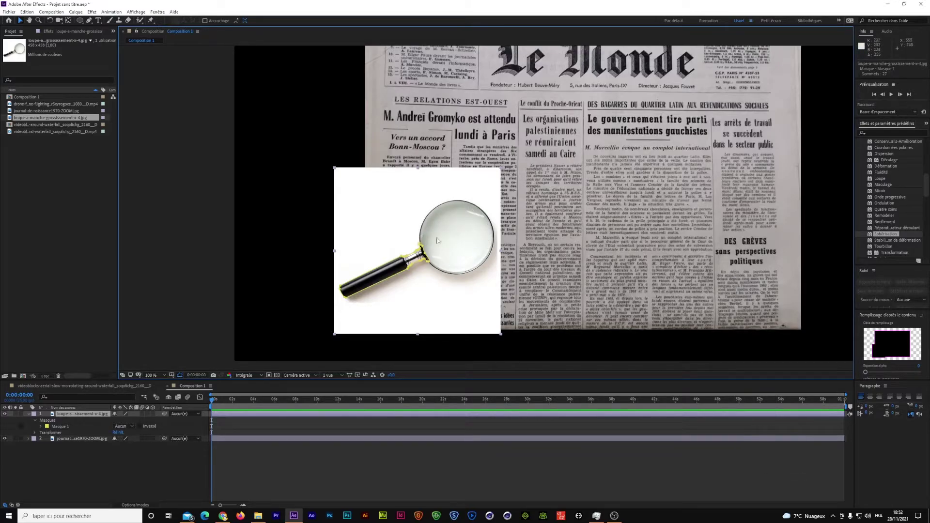
click(439, 109)
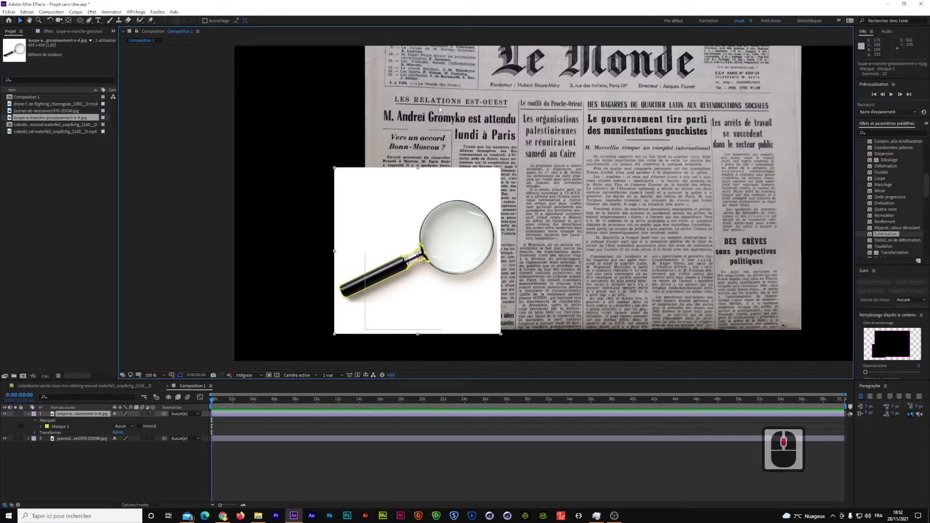
key(ctrl+r)
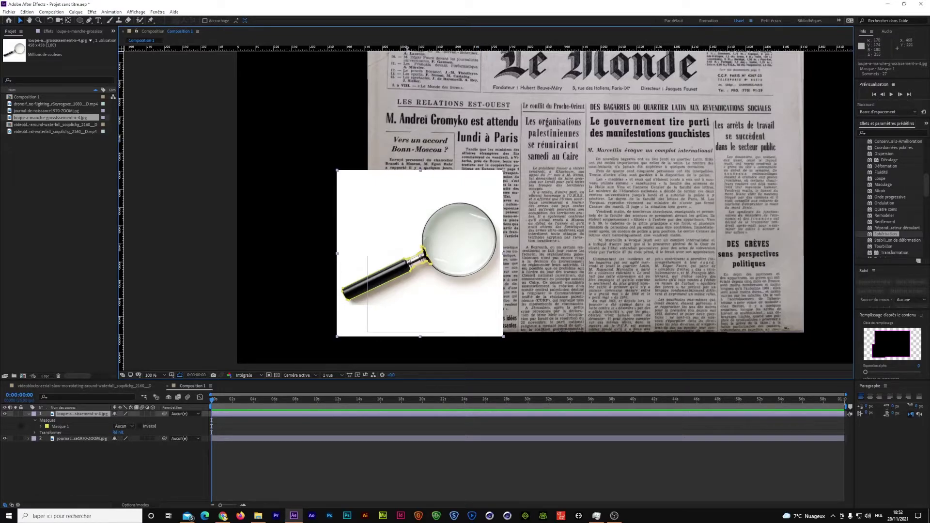
drag(407, 49, 419, 202)
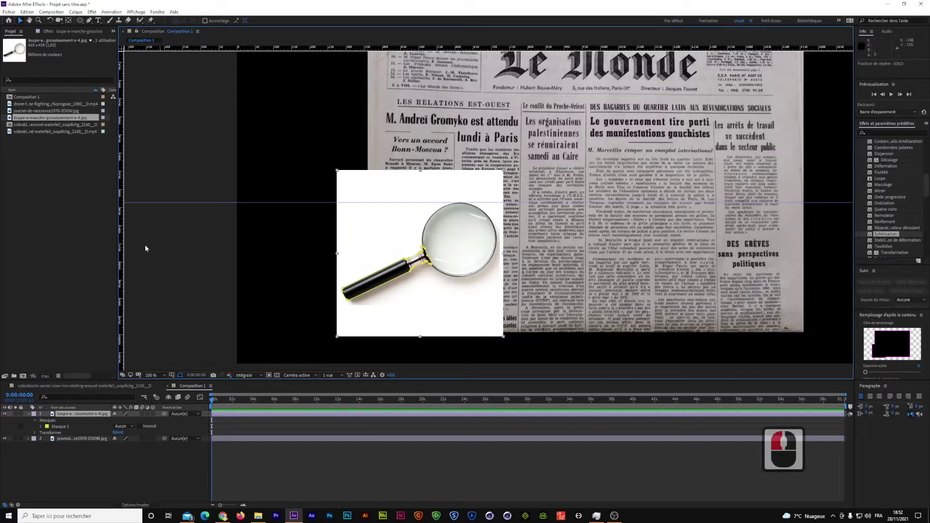
drag(124, 251, 422, 284)
click(422, 283)
- Draw a circular ellipse mask on the magnifying-glass layer from the guides' intersection to enclose the whole lens
drag(84, 19, 77, 51)
click(422, 202)
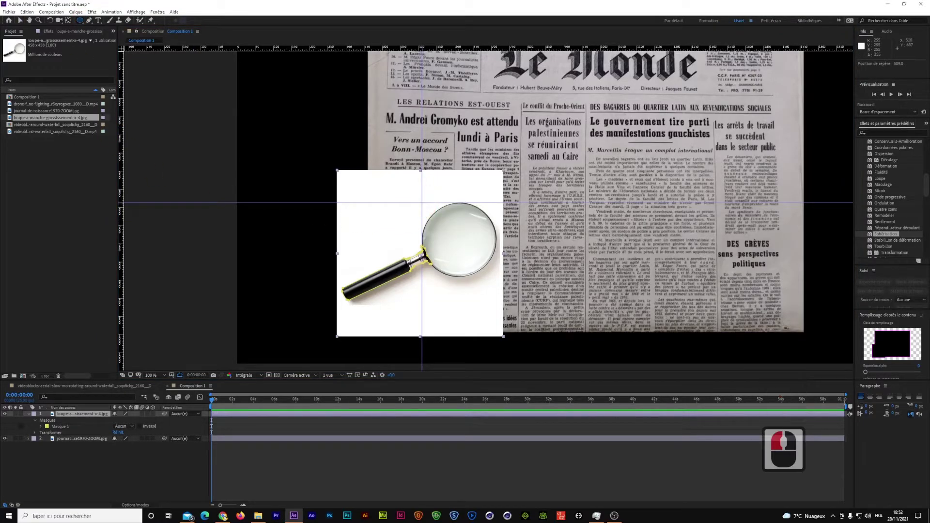
drag(422, 202, 496, 276)
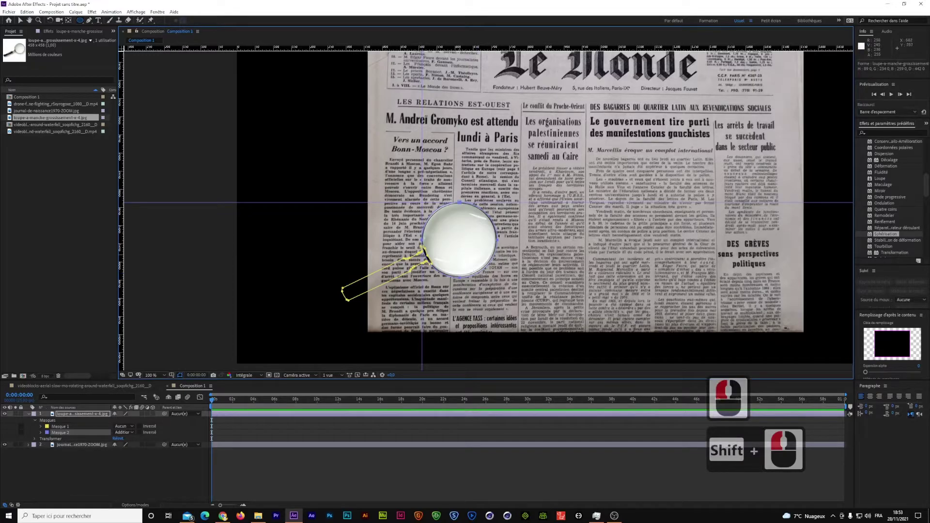
- Put the circular lens mask into free transform and shrink it slightly from its lower-right corner to fit the rim, undoing unwanted adjustments
click(20, 21)
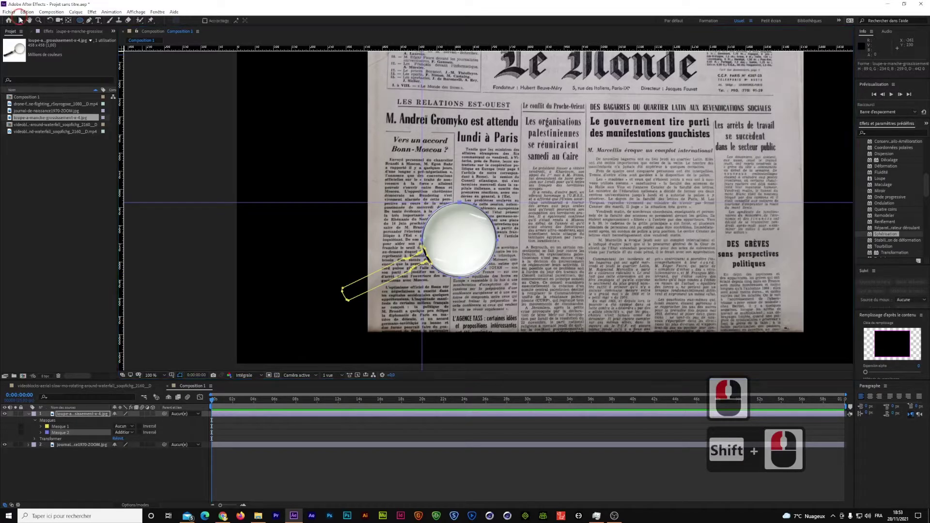
click(453, 266)
click(467, 222)
scroll(472, 216, up, 2)
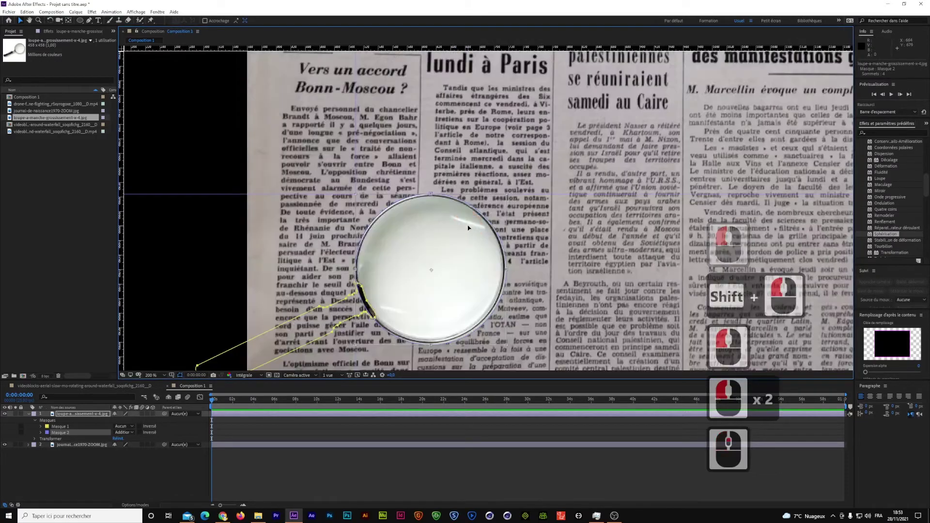
drag(356, 193, 359, 197)
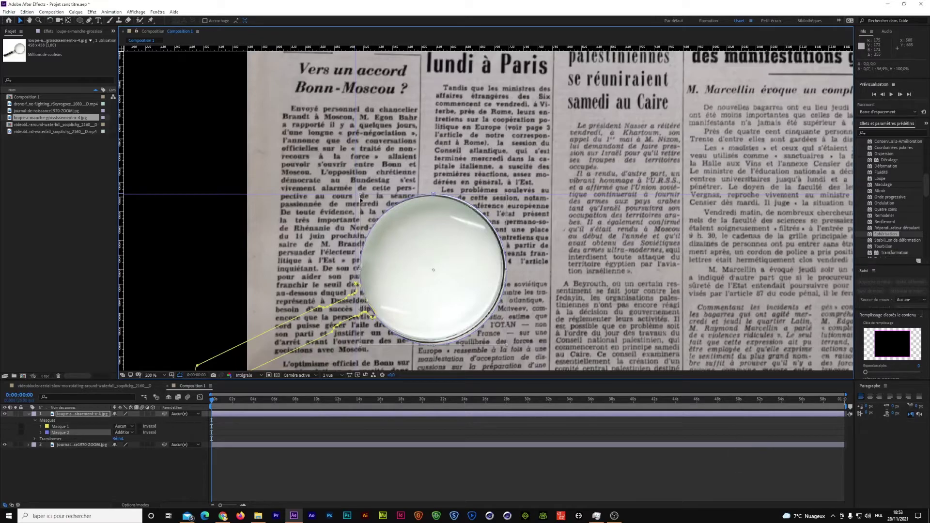
click(430, 198)
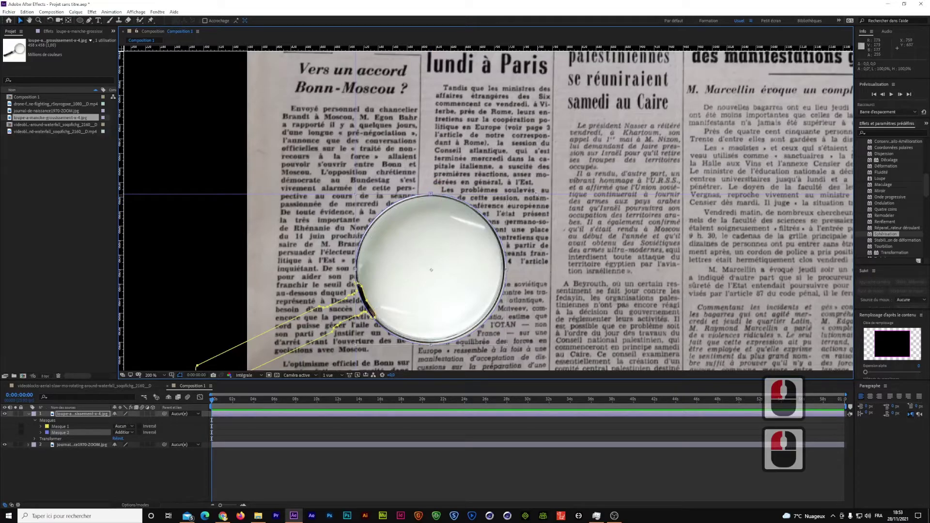
click(528, 199)
drag(505, 345, 505, 343)
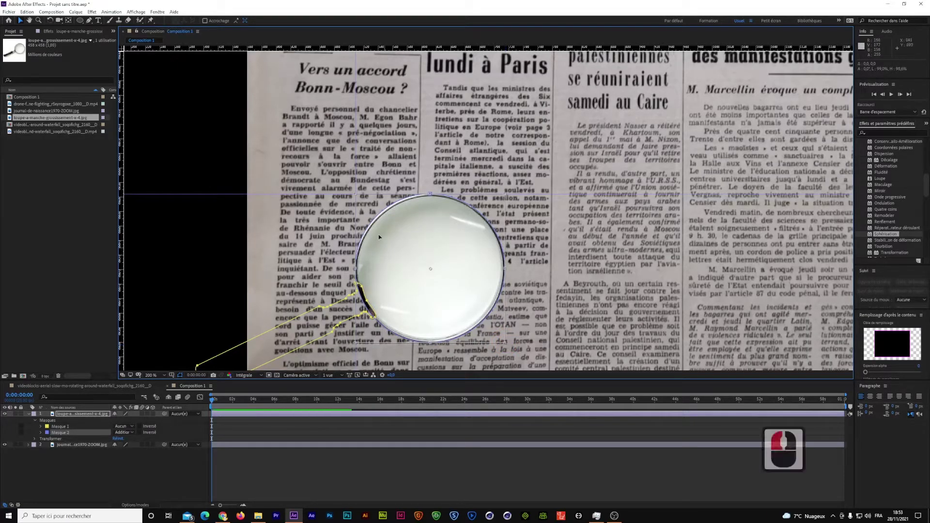
key(ctrl+z)
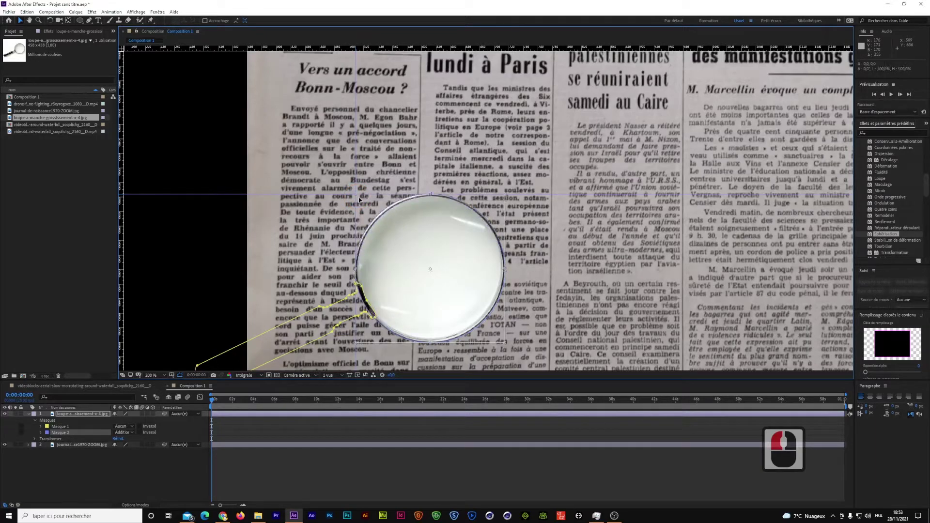
- Nudge the circular lens mask vertically and horizontally in small increments to align it with the lens rim
click(361, 209)
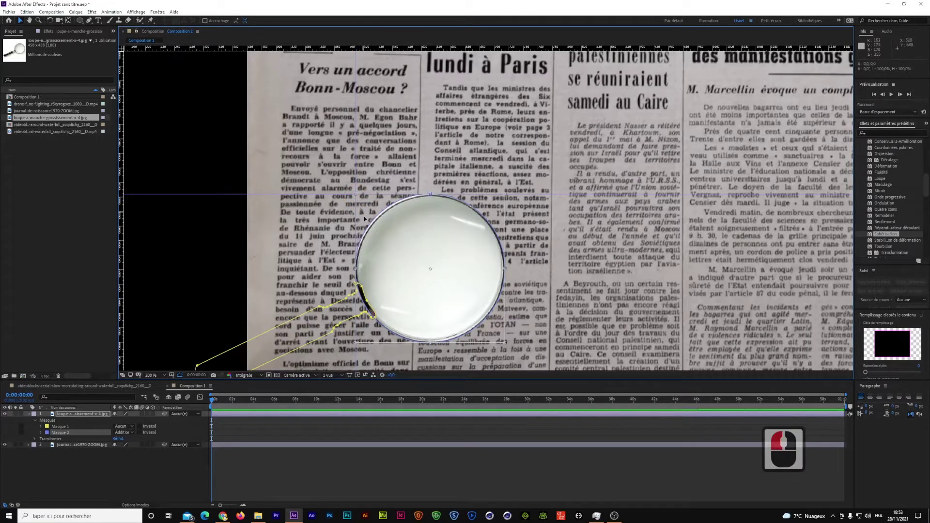
key(Down)
key(Down)
key(Down)
key(Down)
key(Down)
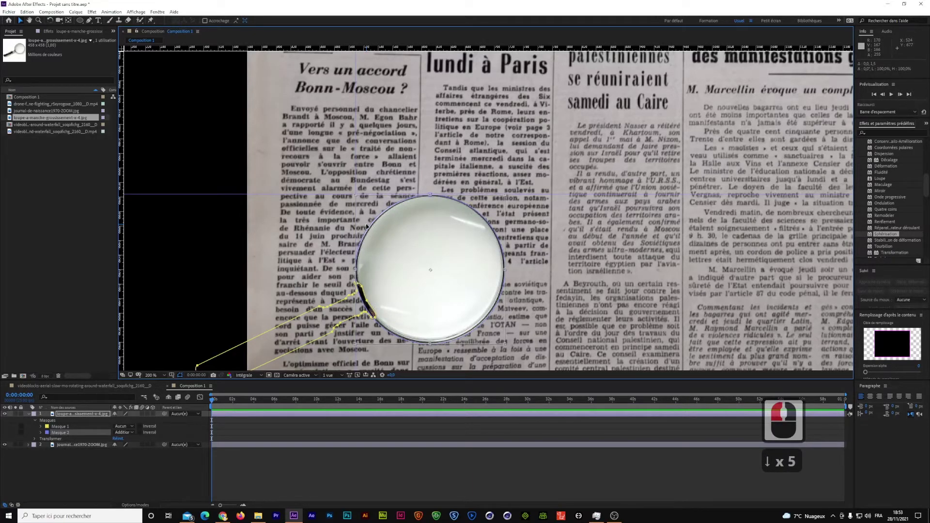
key(Up)
key(Up)
key(Right)
key(Right)
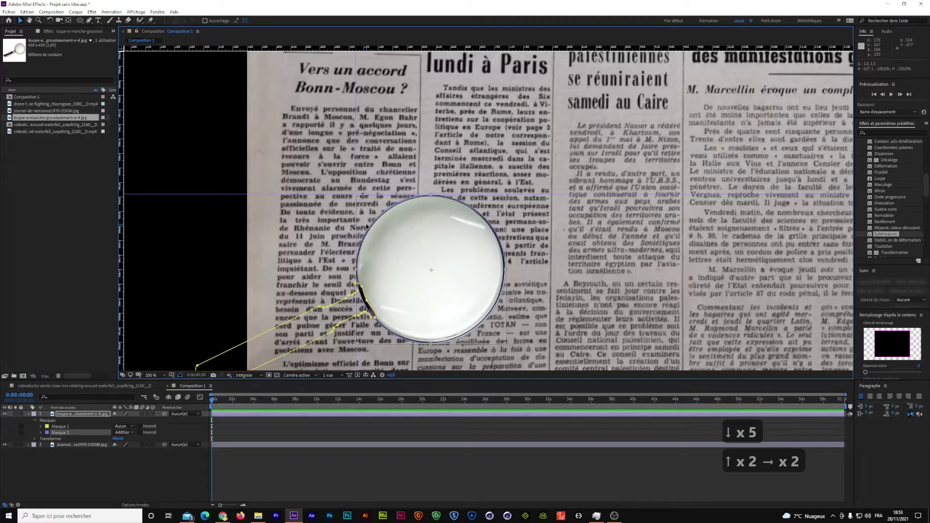
key(Left)
key(Left)
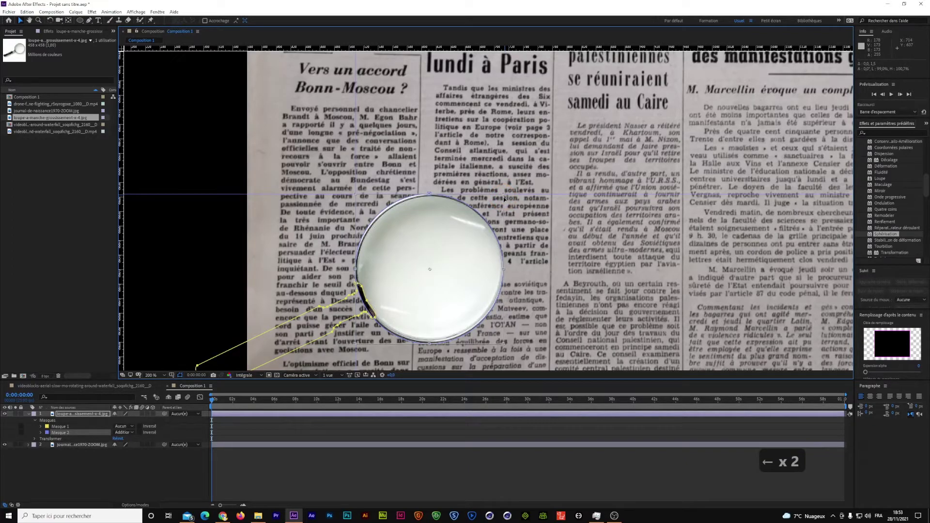
- Adjust the circular lens mask's size along its right side and nudge it up and right to match the lens rim
drag(504, 196, 504, 239)
key(Up)
key(Up)
key(Right)
key(Right)
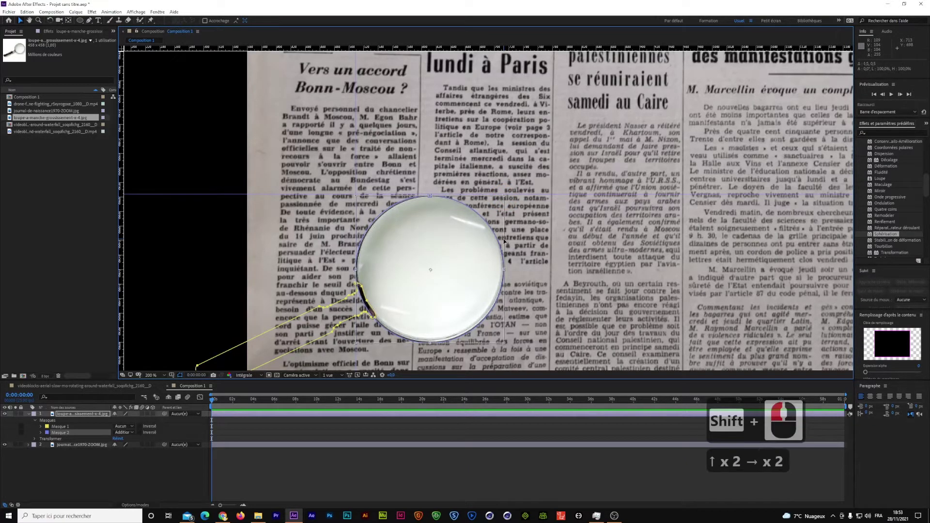
- Nudge the circular lens mask up and right to fit the lens rim, and remove both existing guides
key(Up)
key(Right)
key(Up)
key(Right)
key(Down)
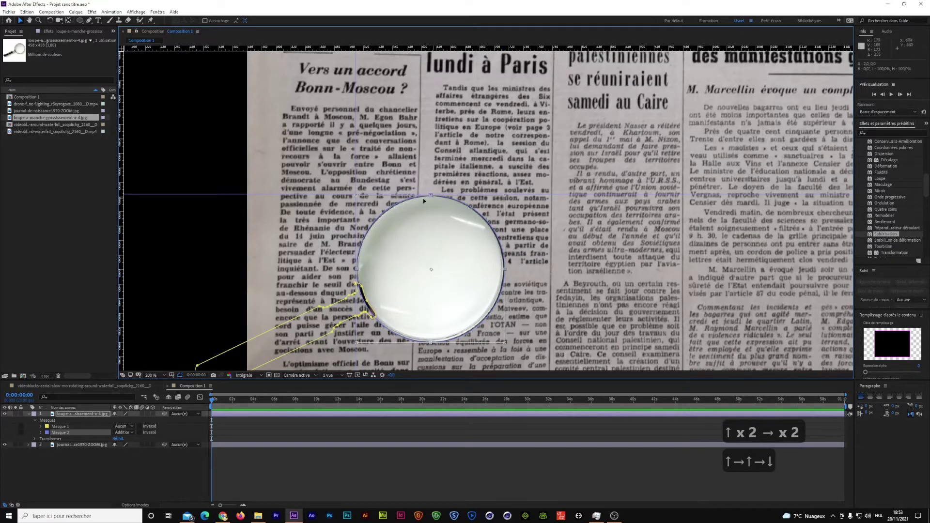
key(Return)
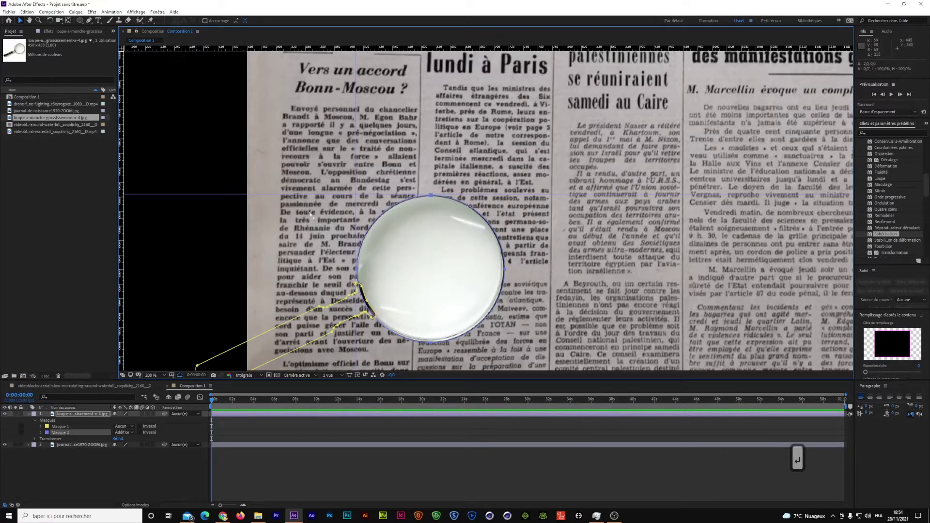
drag(328, 194, 344, 4)
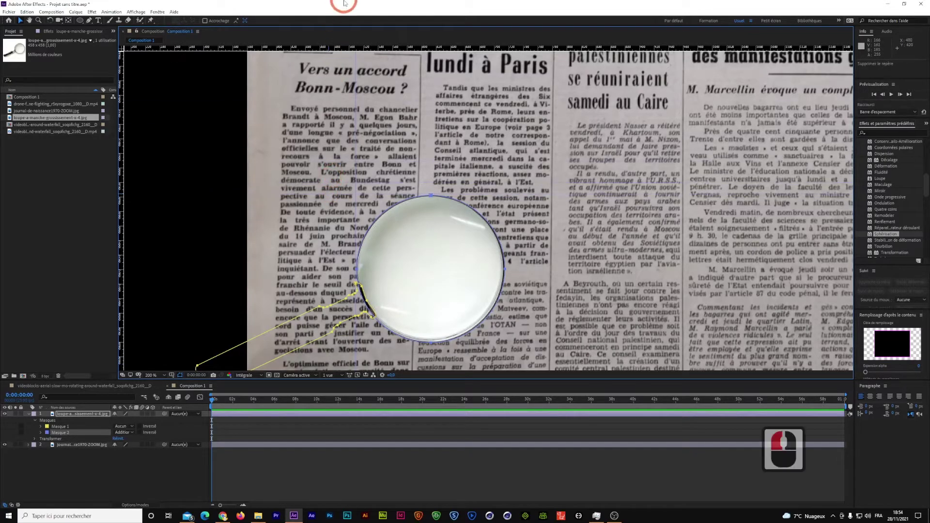
drag(356, 188, 124, 432)
- Try to duplicate the circular lens mask, Masque 2, by copying and pasting it on the magnifying-glass layer
click(74, 433)
key(ctrl+c)
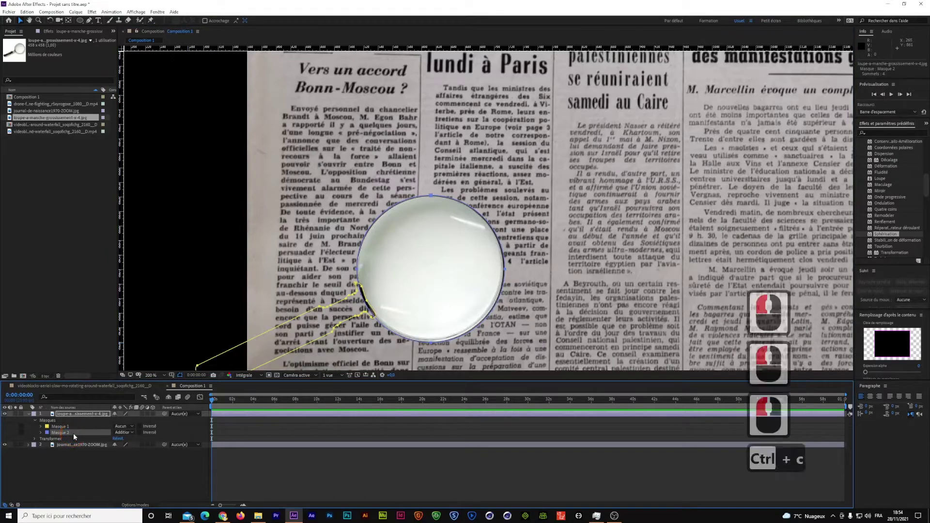
key(ctrl+v)
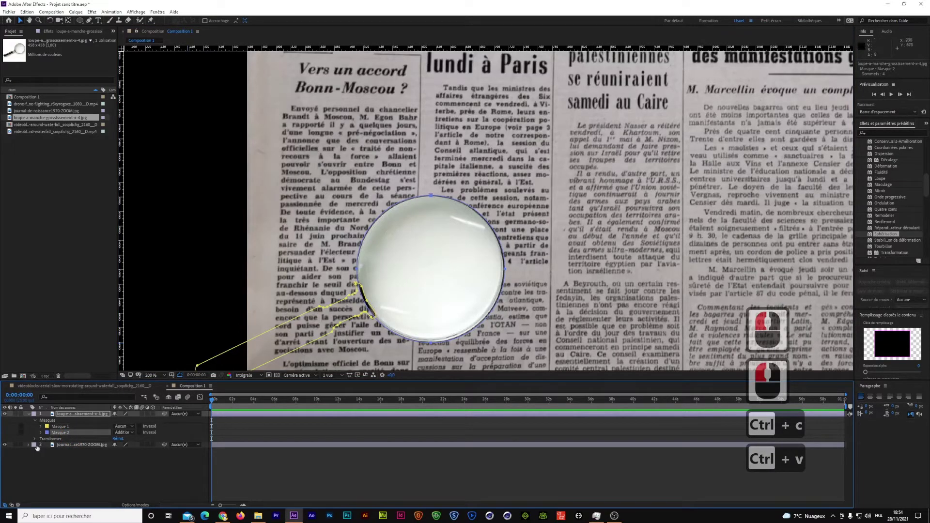
double_click(64, 434)
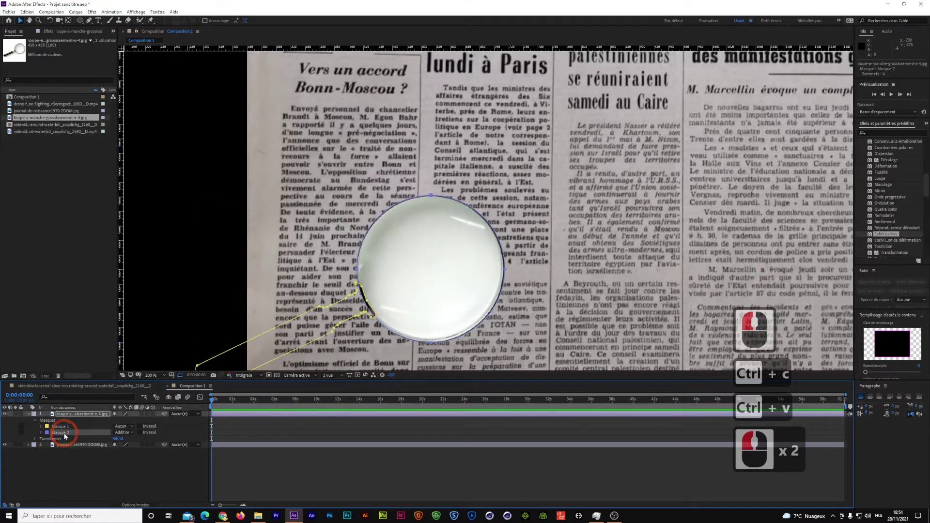
key(ctrl+c)
key(ctrl+v)
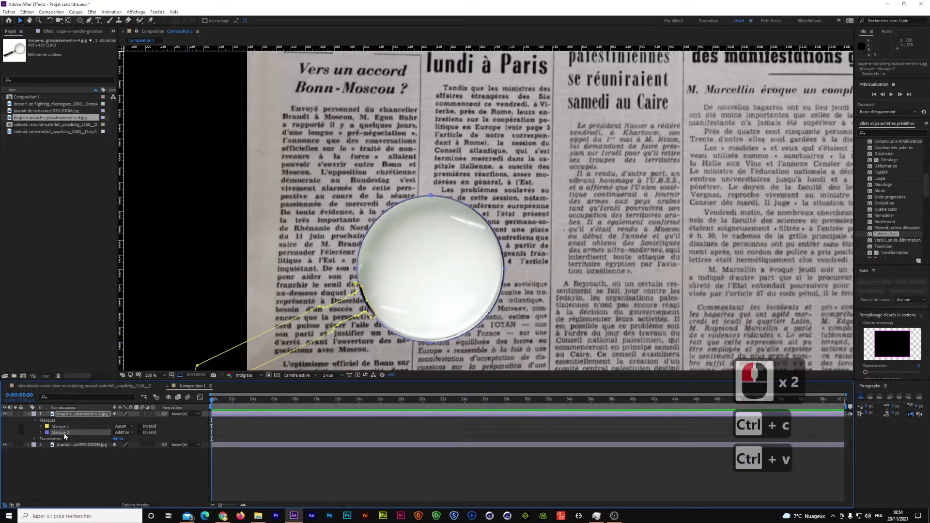
click(64, 434)
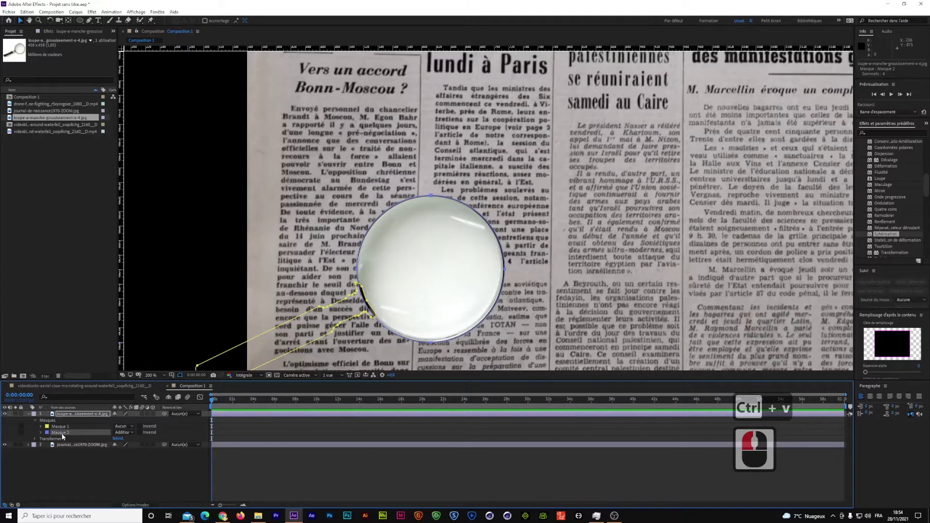
right_click(58, 434)
click(58, 435)
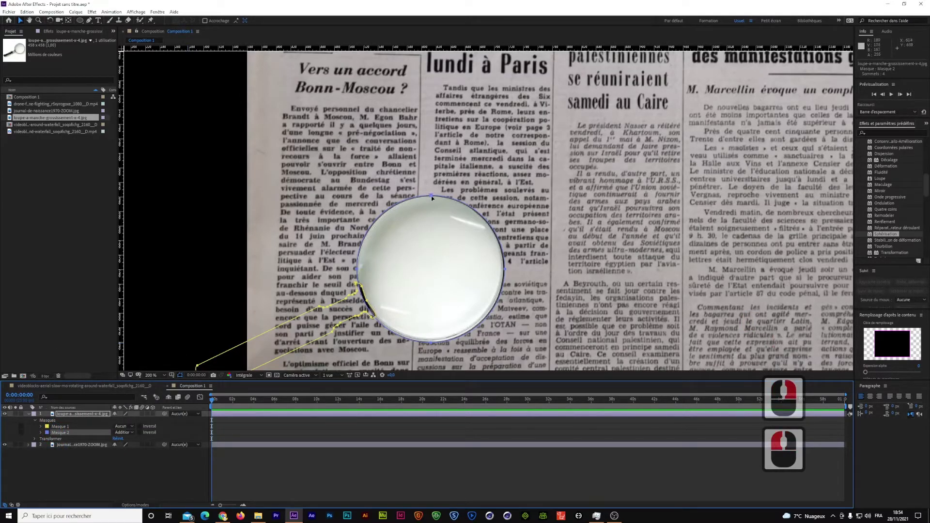
double_click(384, 253)
key(ctrl+c)
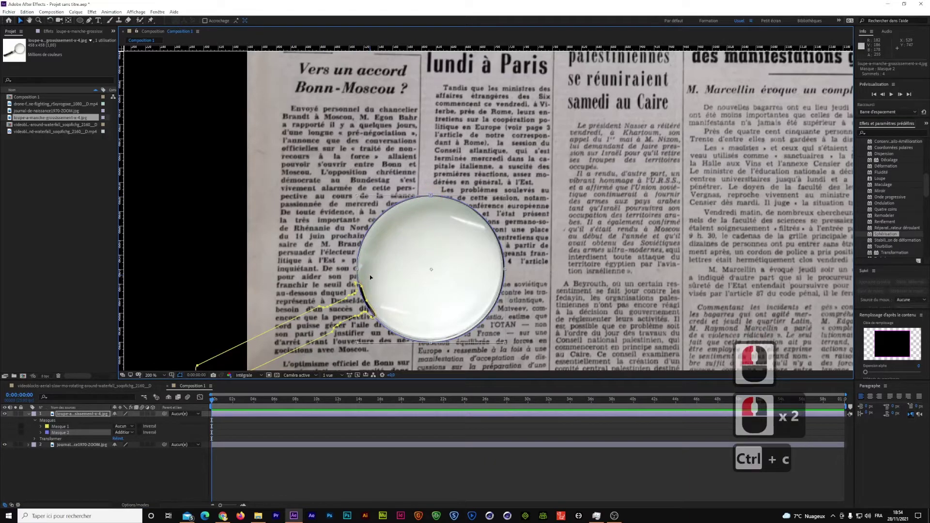
key(ctrl+v)
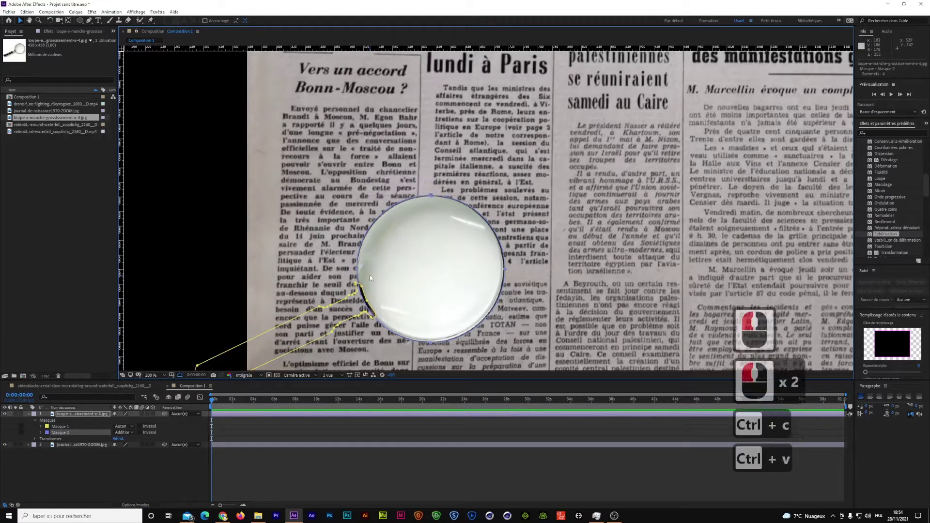
- Expand Masque 2, try to duplicate it within the mask list, undo the move and show the layer mode columns
click(41, 432)
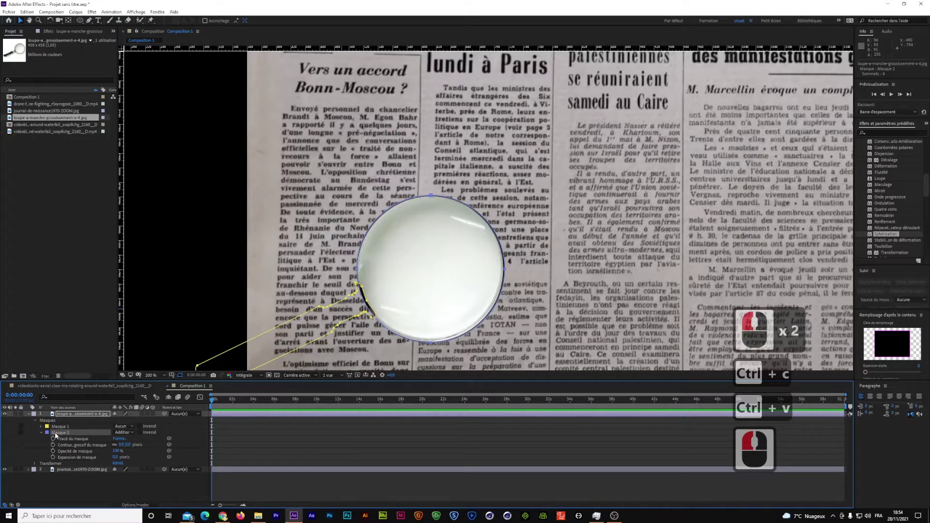
drag(56, 432, 53, 422)
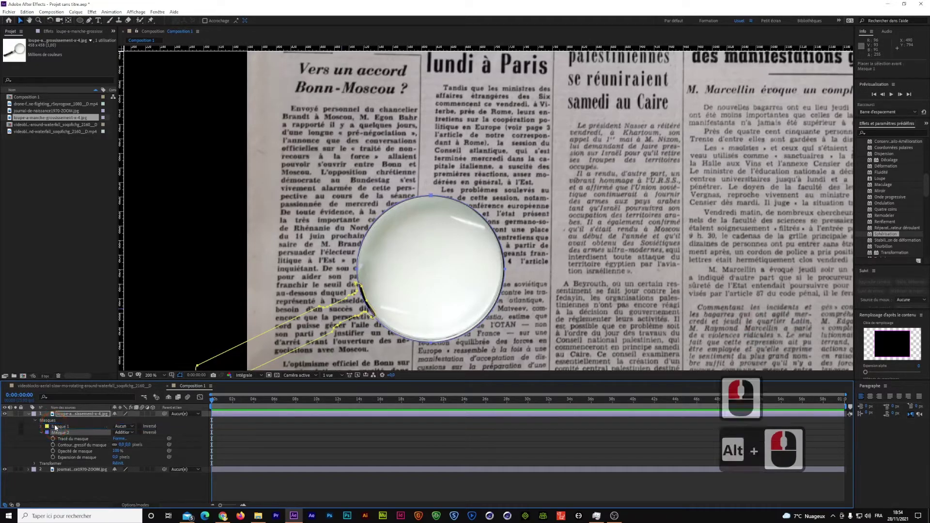
key(ctrl+z)
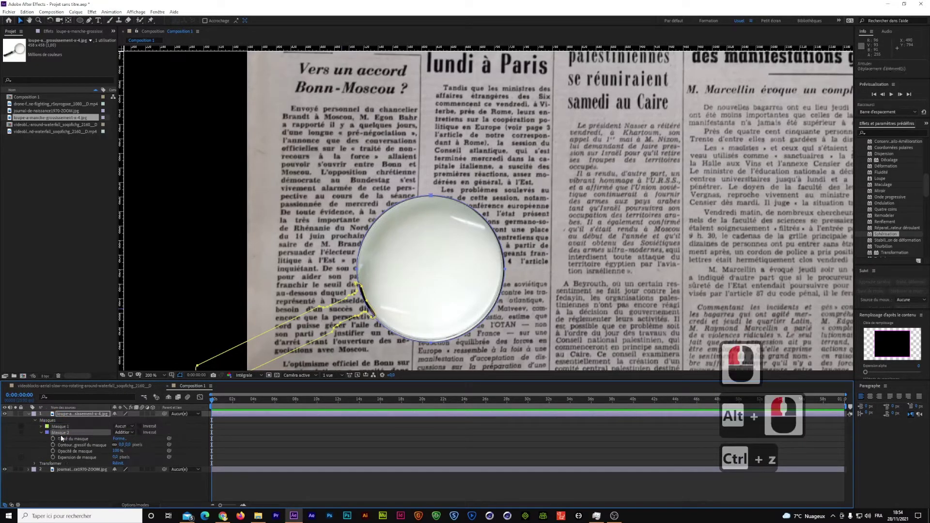
click(139, 504)
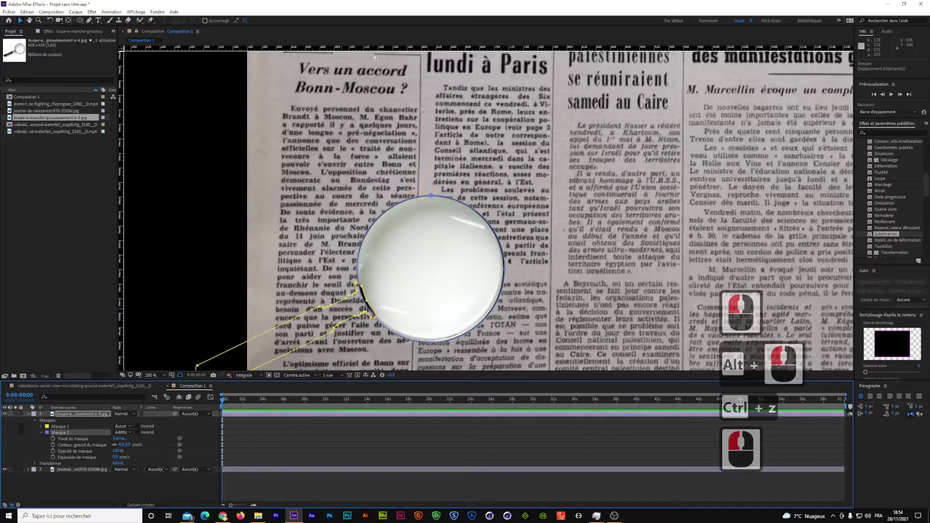
- Place new guides at the lens's upper and left edges and draw a second, slightly smaller circular mask from their intersection
drag(373, 48, 393, 197)
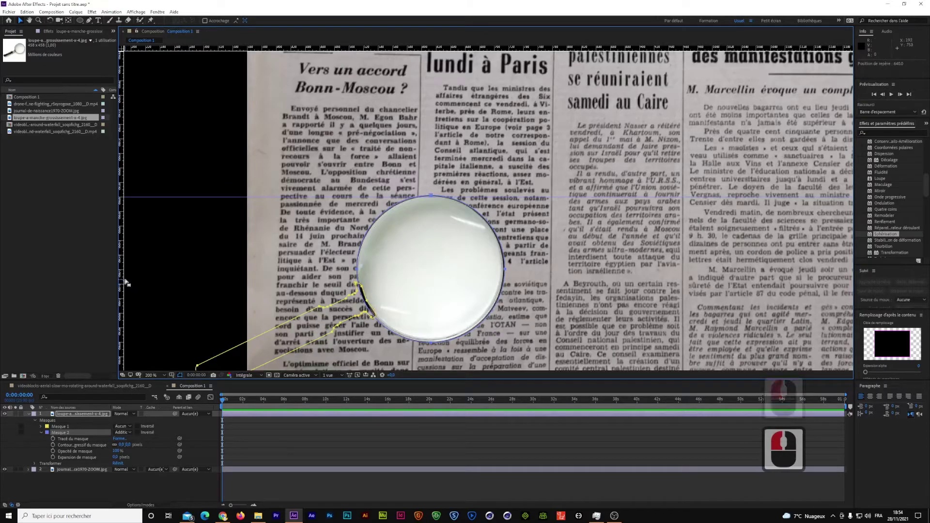
drag(124, 279, 358, 321)
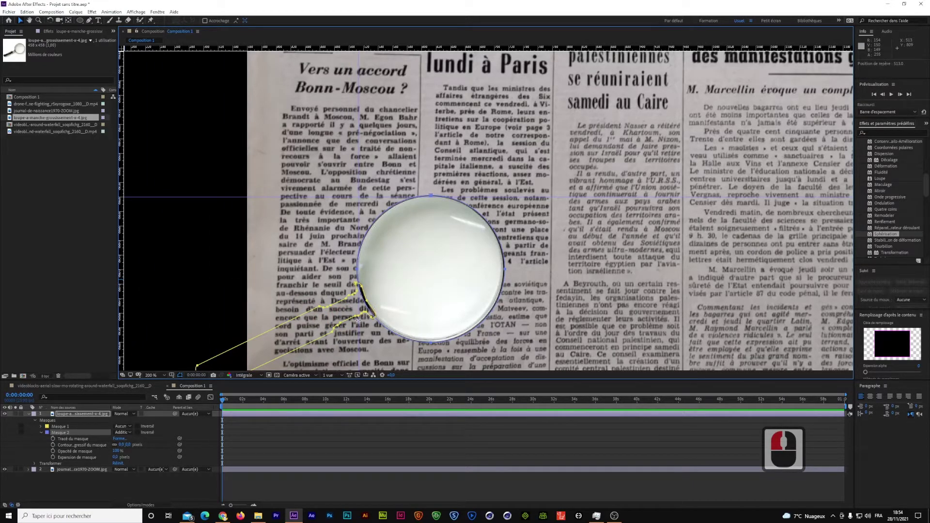
click(80, 21)
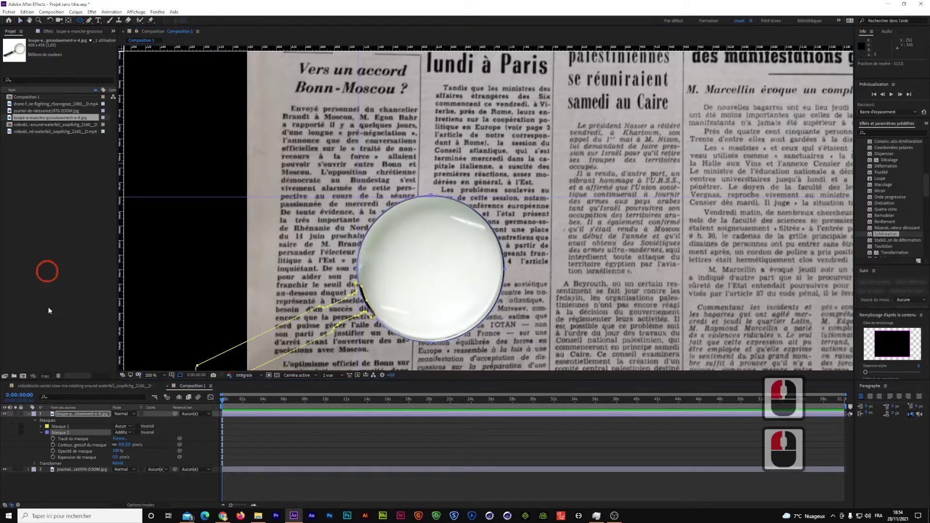
click(81, 413)
click(82, 414)
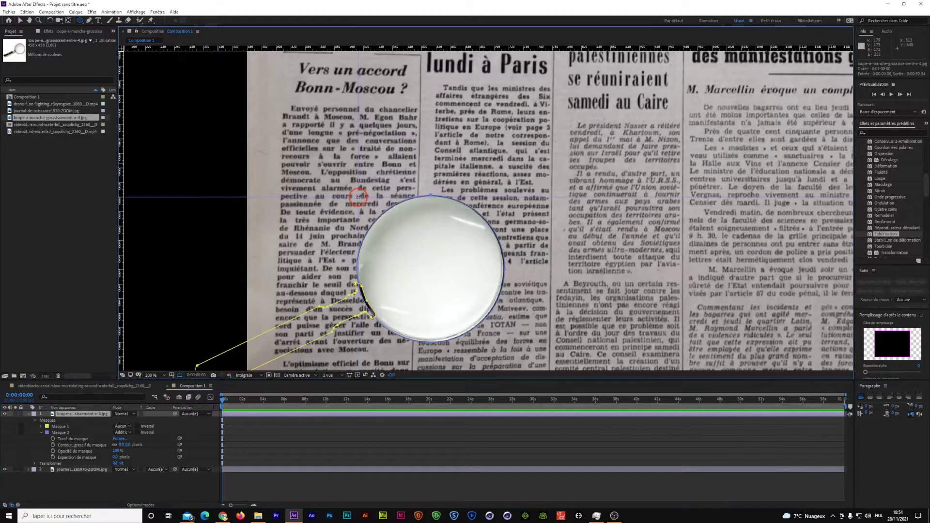
drag(358, 196, 503, 341)
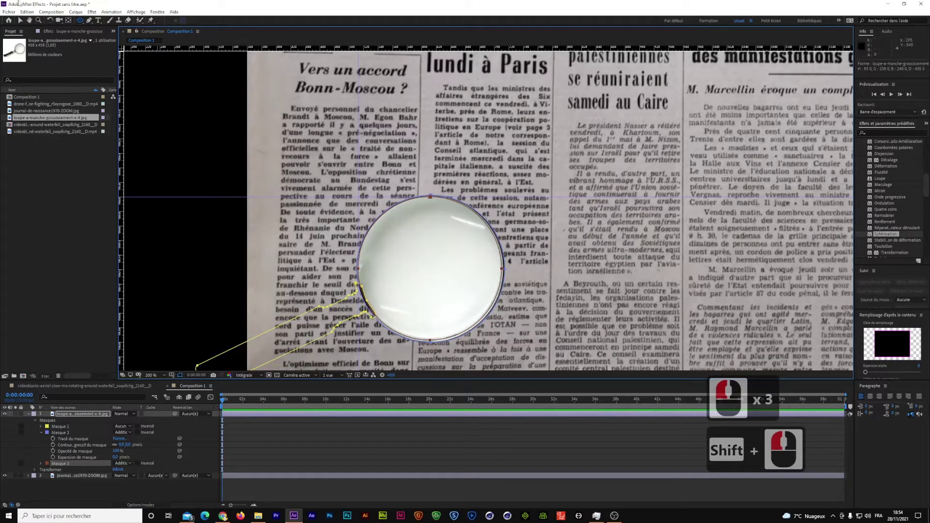
- Put the new inner circular mask into free transform and nudge it right and vertically to centre it within the rim
click(19, 20)
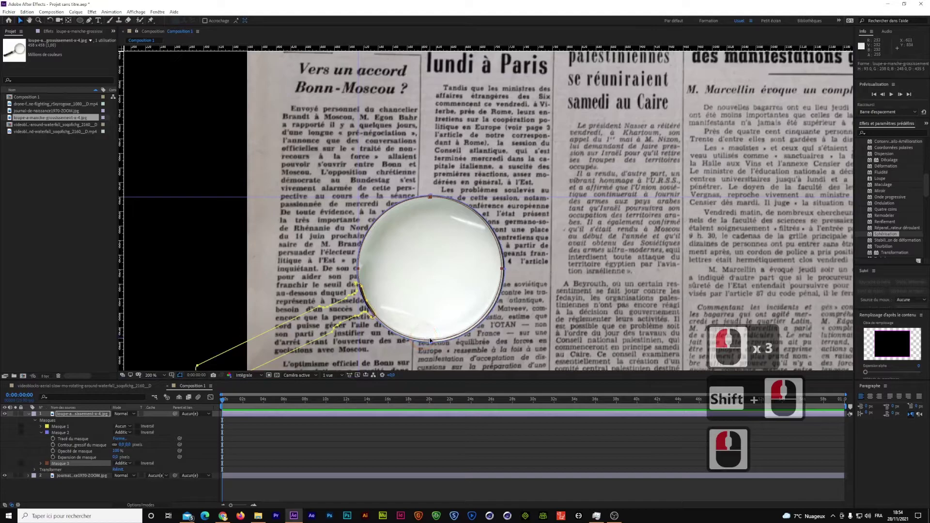
double_click(431, 341)
key(Right)
key(Right)
key(Down)
key(Down)
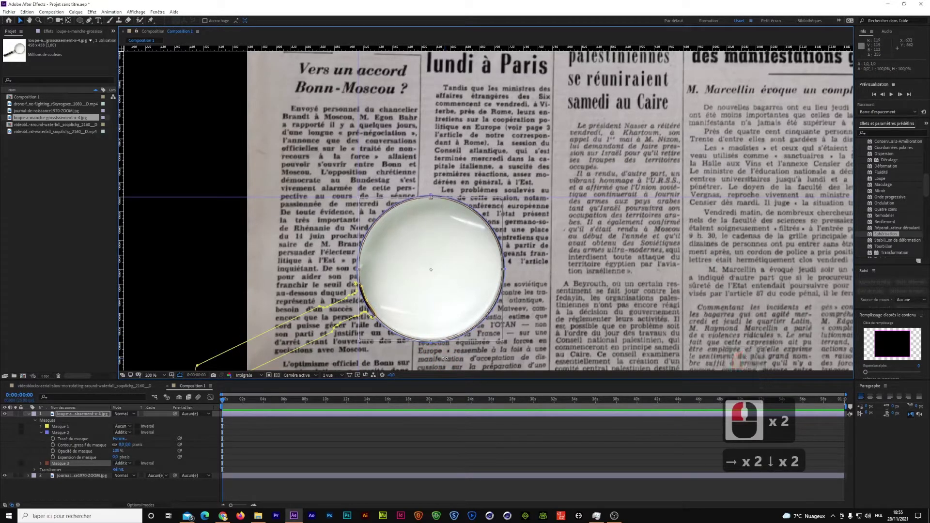
key(Up)
key(Right)
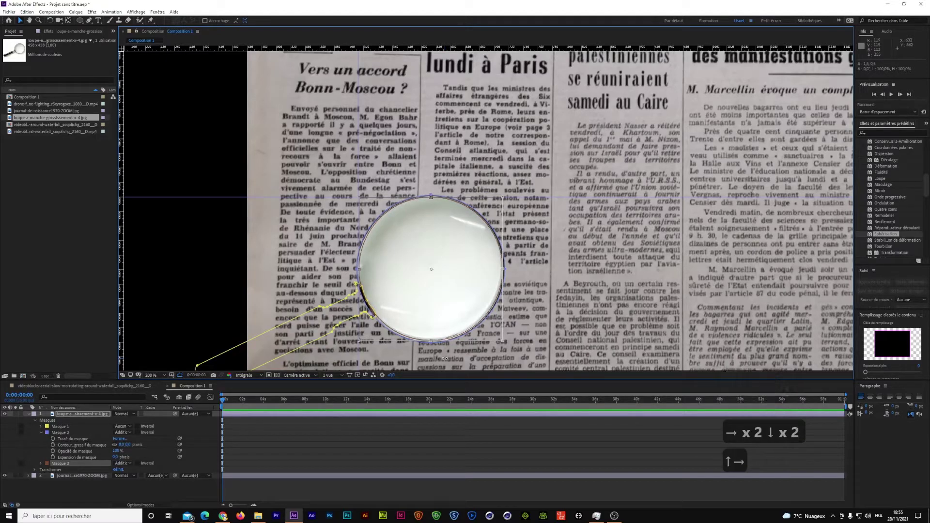
key(Down)
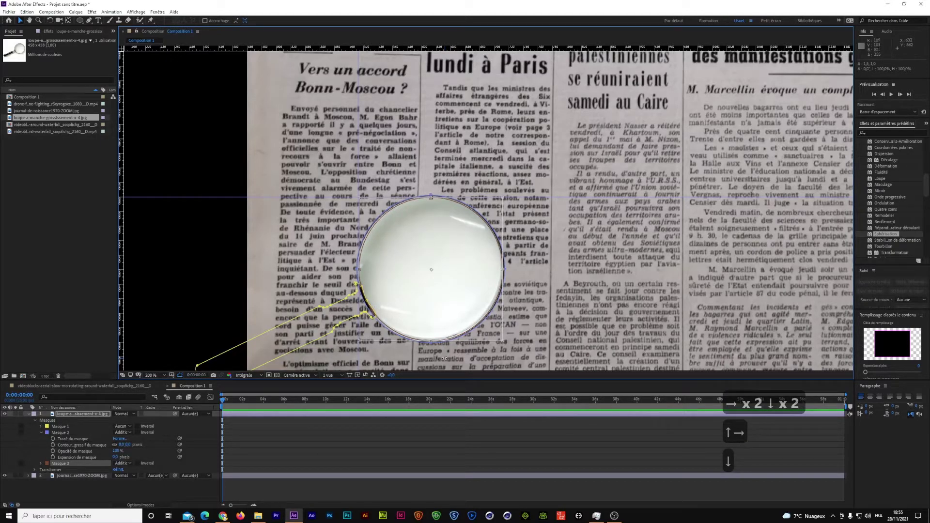
key(Left)
key(Up)
key(Right)
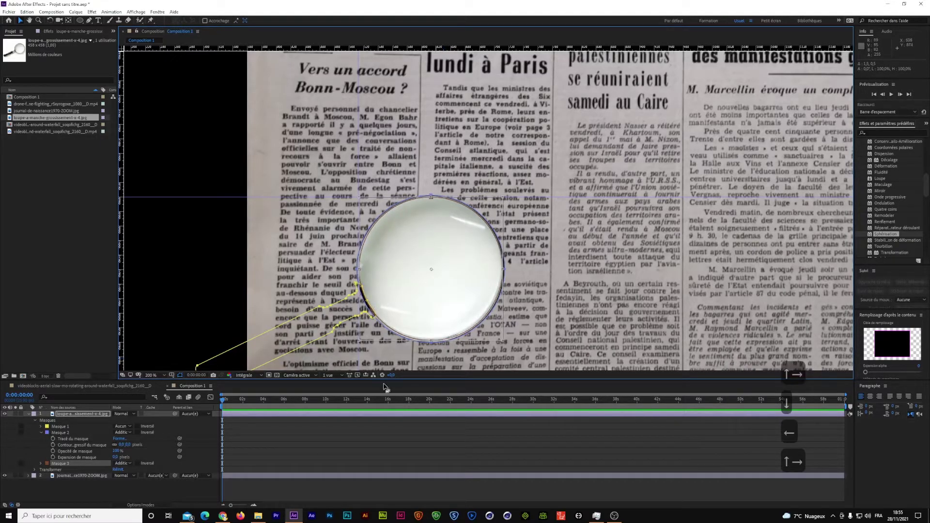
- Set the handle mask, Masque 1, to Addition and the inner circular mask, Masque 3, to Soustraction
click(130, 429)
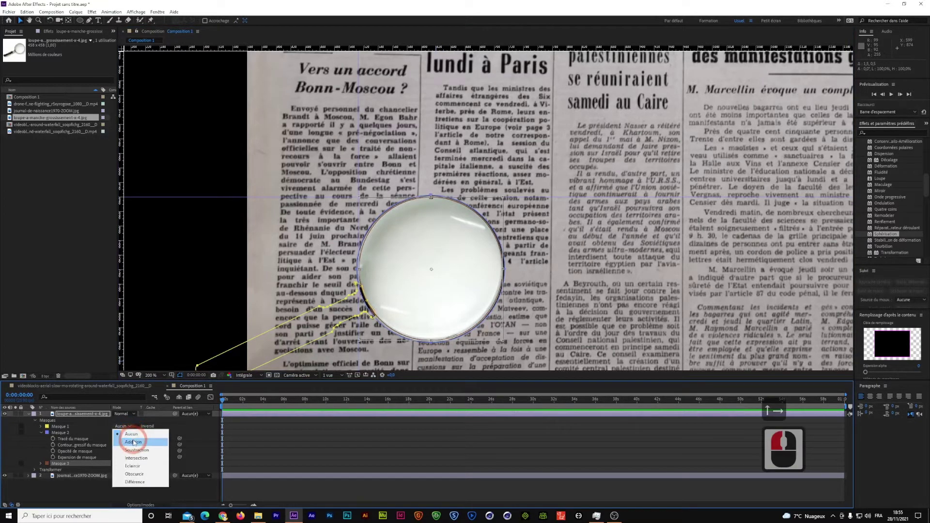
click(133, 442)
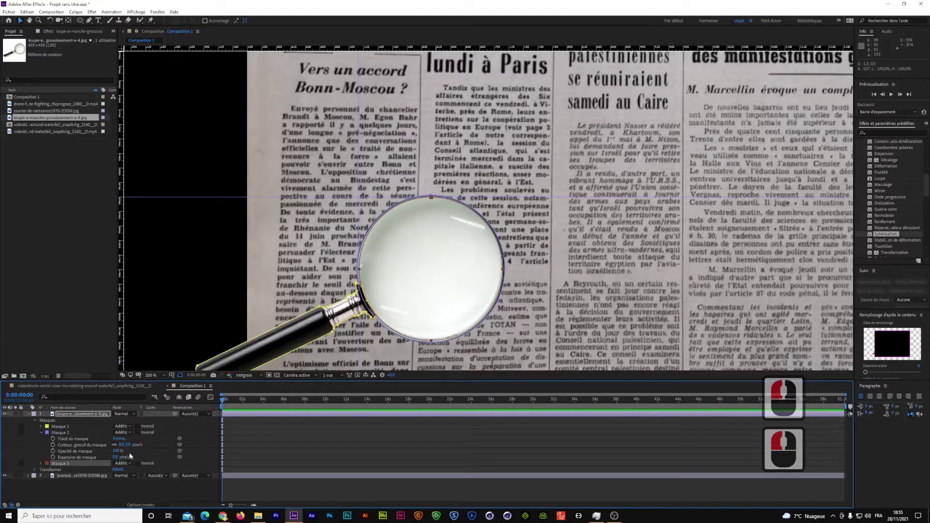
click(130, 463)
click(136, 426)
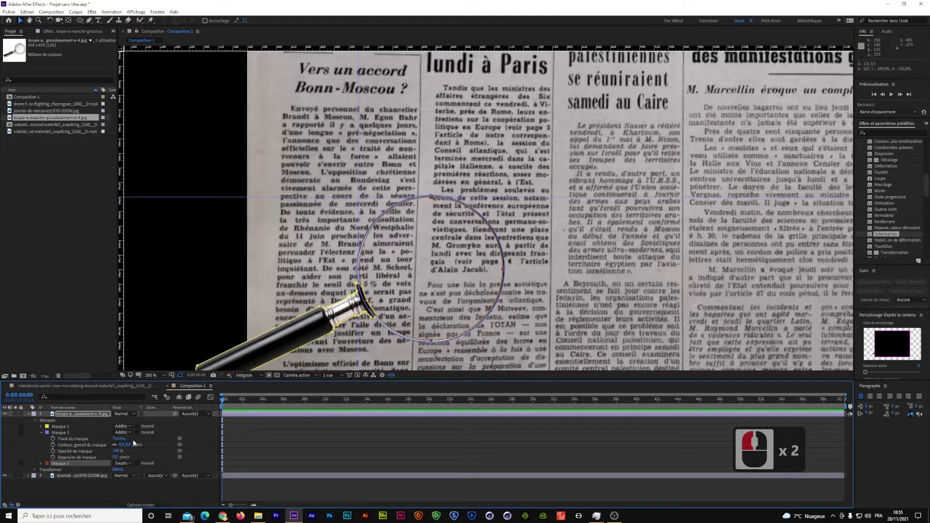
- Select the two circular masks in turn and examine the rim cutout and handle at close and wide zoom
click(67, 435)
key(Down)
key(Down)
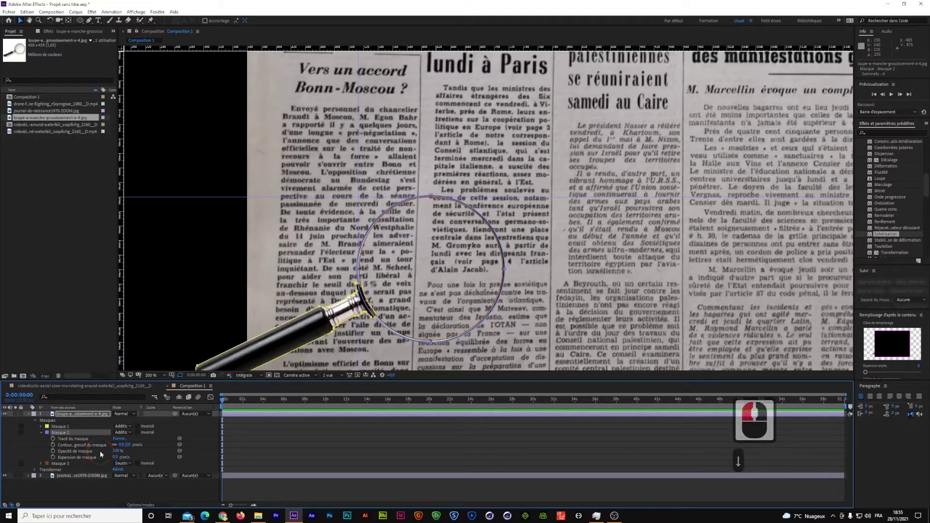
click(63, 463)
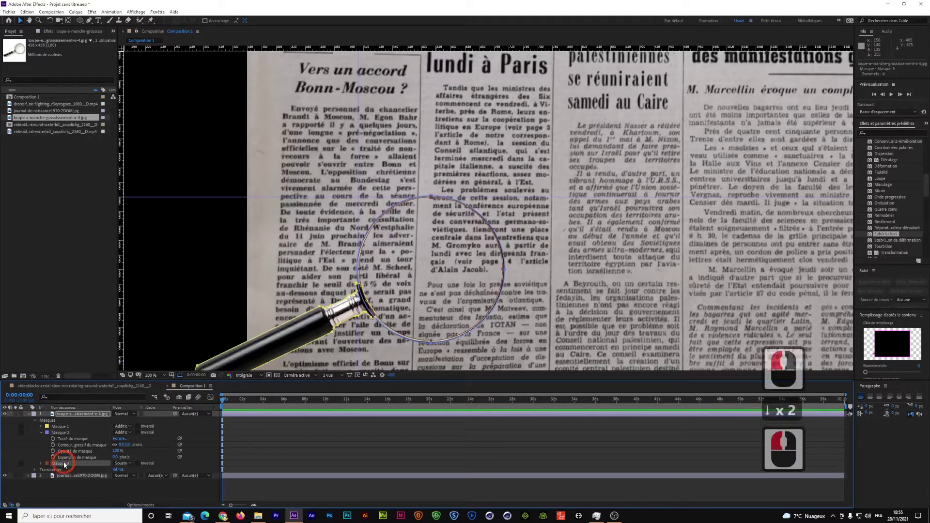
key(Down)
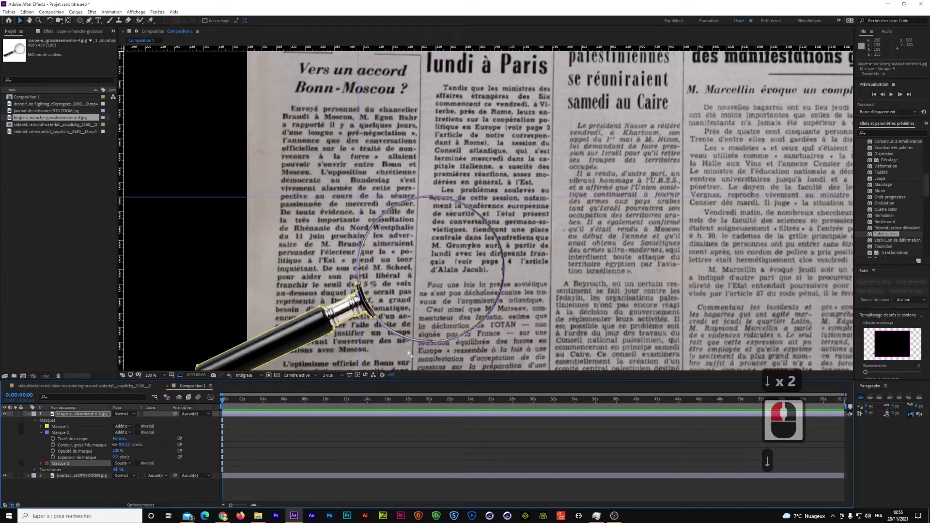
scroll(418, 354, up, 2)
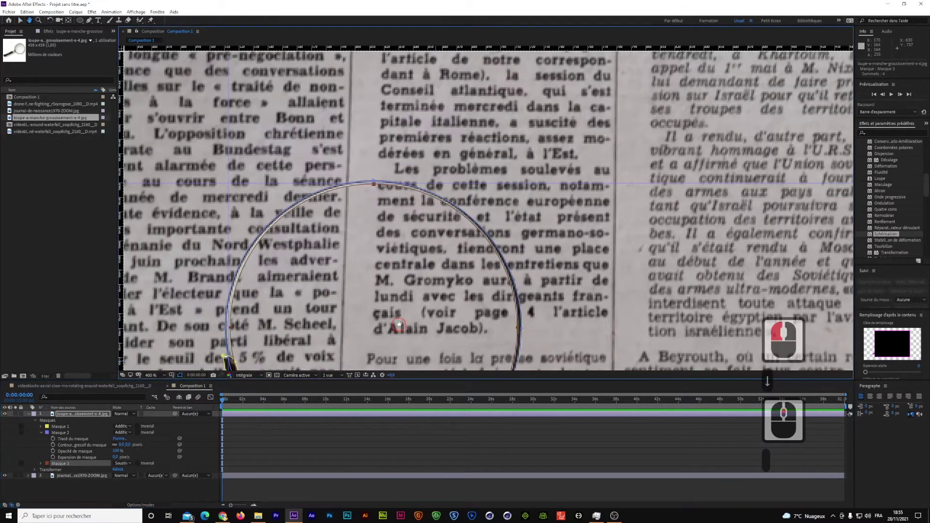
scroll(459, 178, down, 20)
scroll(459, 178, down, 2)
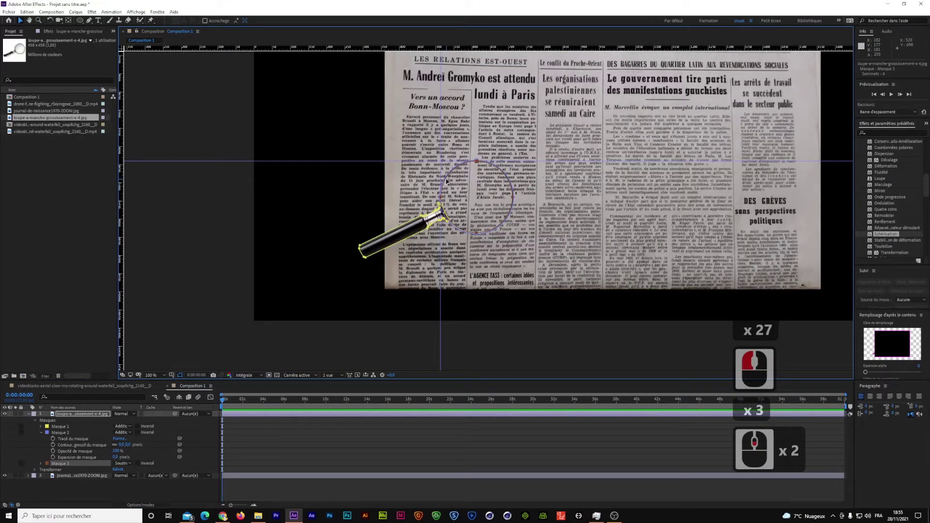
scroll(470, 196, up, 2)
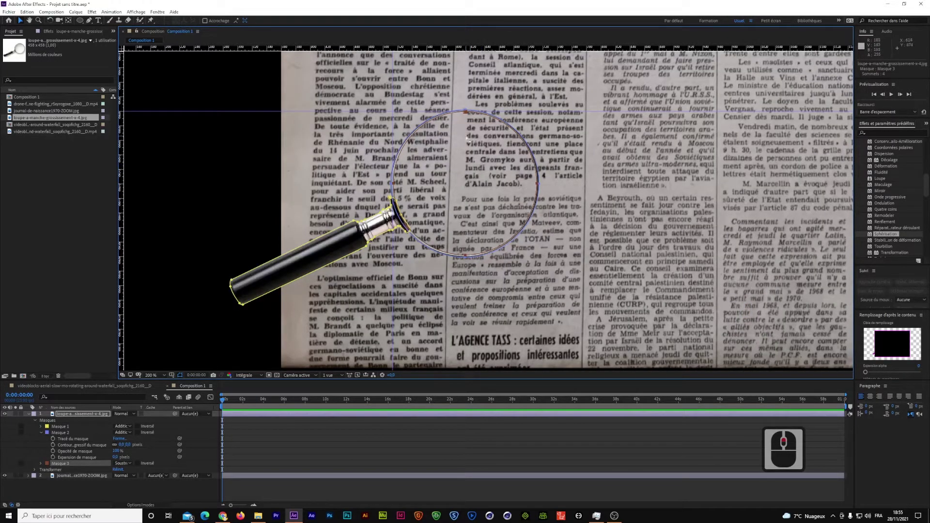
- Collapse the outer circular mask's properties in the timeline, deselect the layer and remove the vertical and horizontal guides from the view
click(41, 432)
click(63, 439)
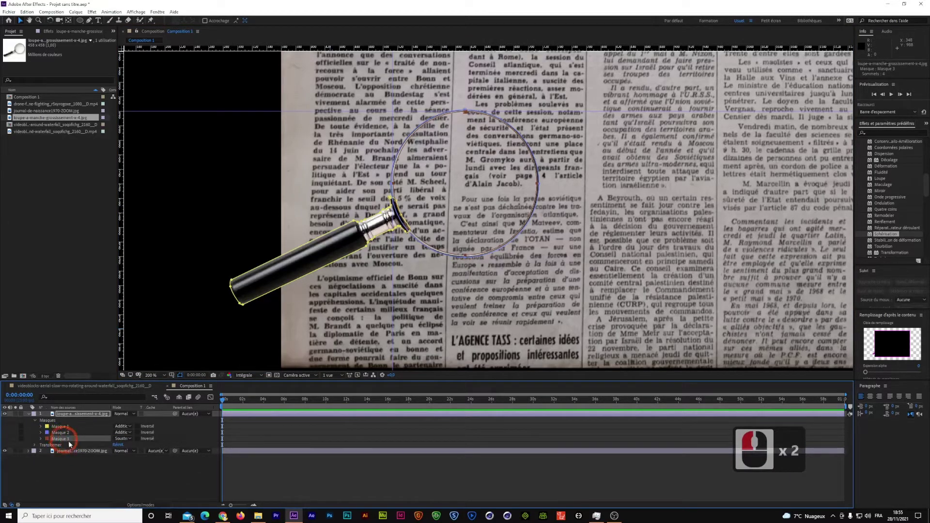
double_click(465, 257)
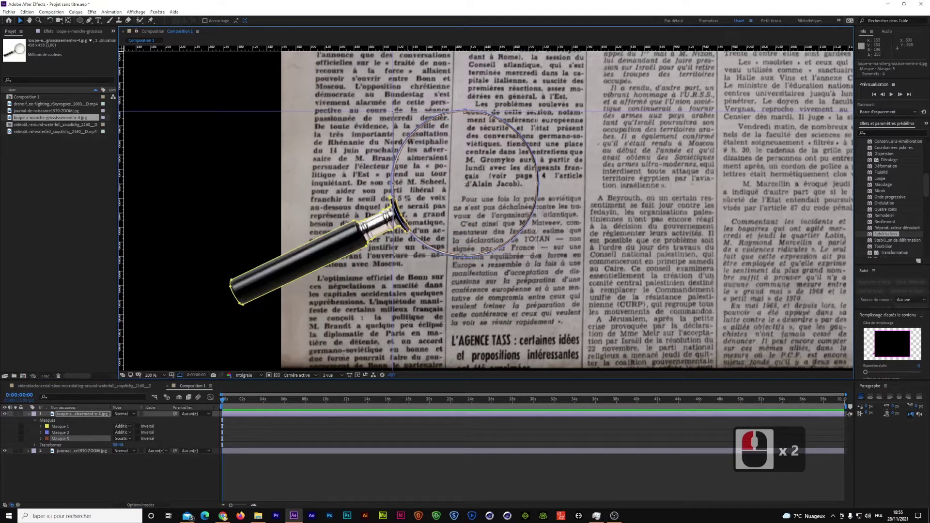
click(170, 463)
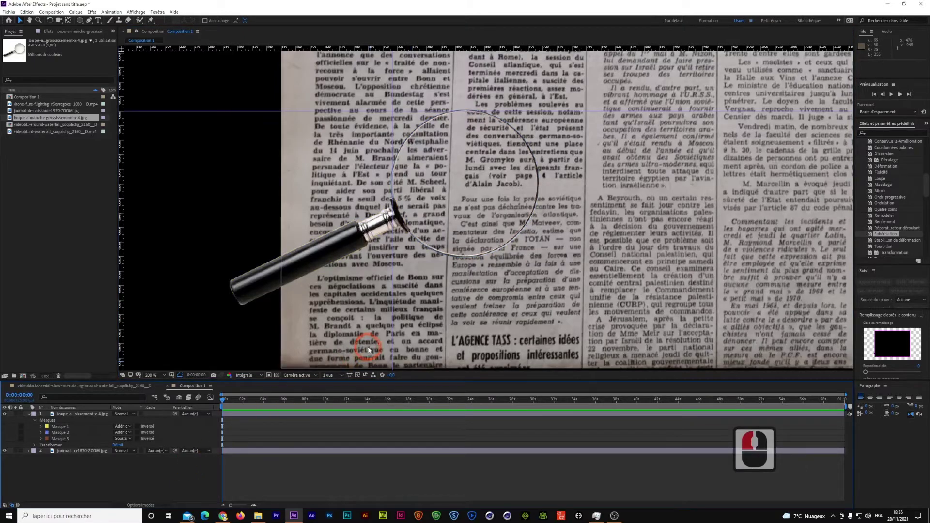
drag(393, 321, 121, 312)
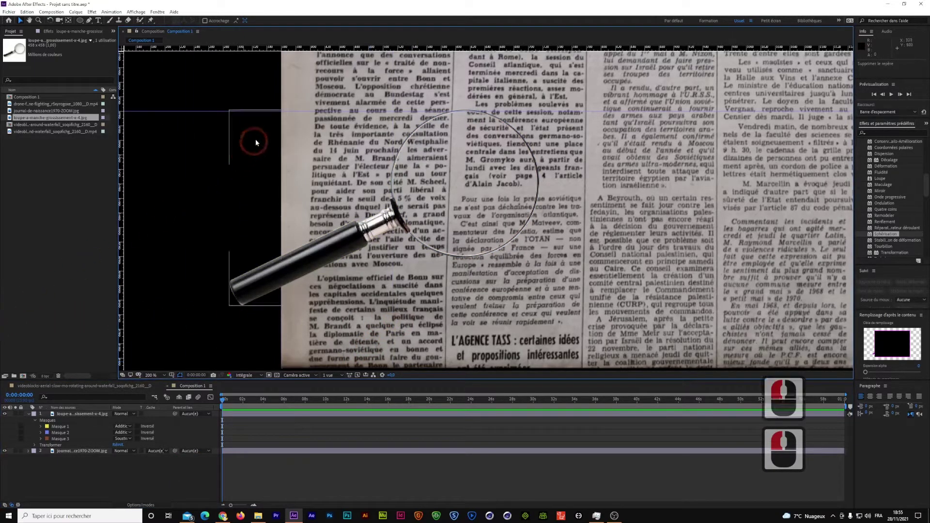
drag(270, 112, 274, 45)
- Select Masque 3 and pull a feather point inward from the lens's lower edge with the Mask Feather tool
click(91, 21)
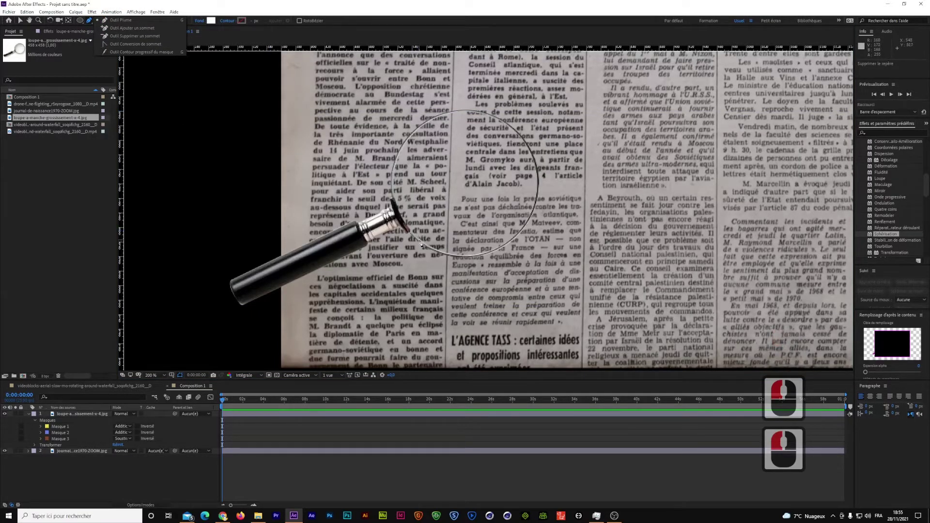
click(59, 439)
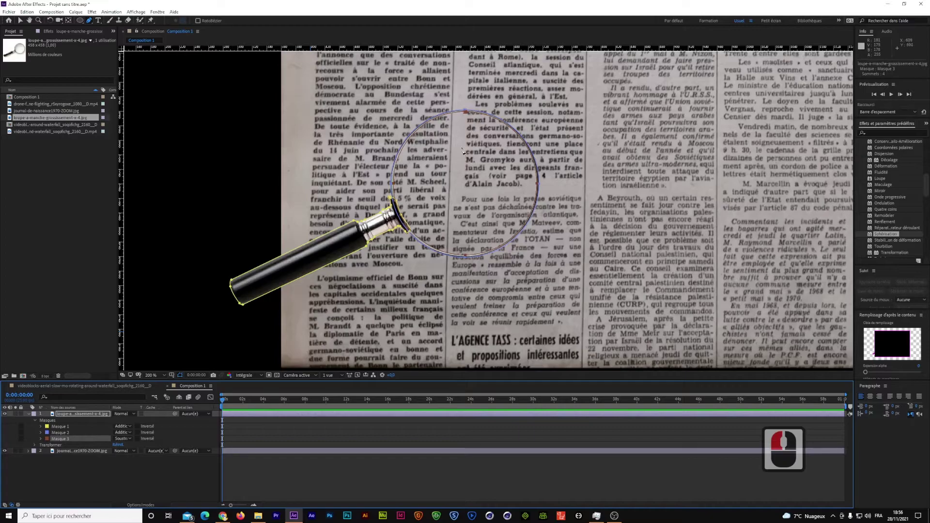
scroll(474, 184, down, 2)
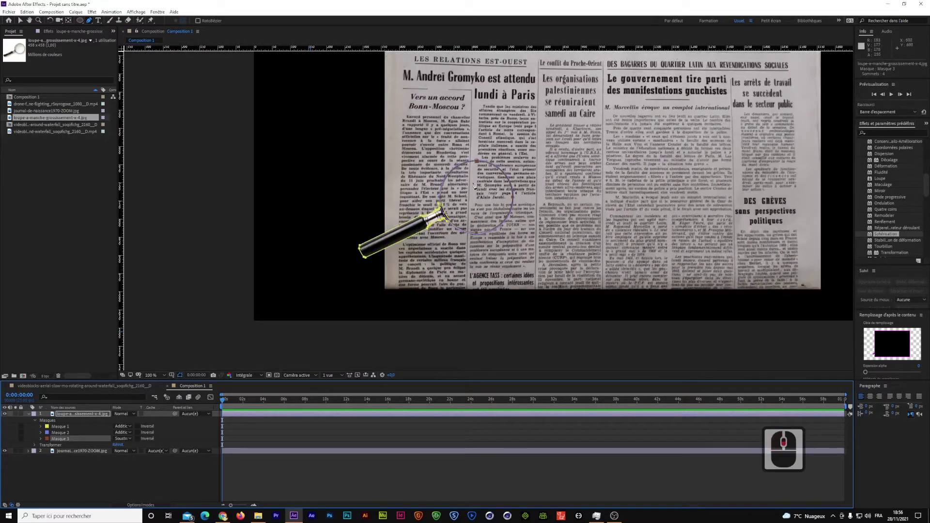
scroll(472, 205, up, 2)
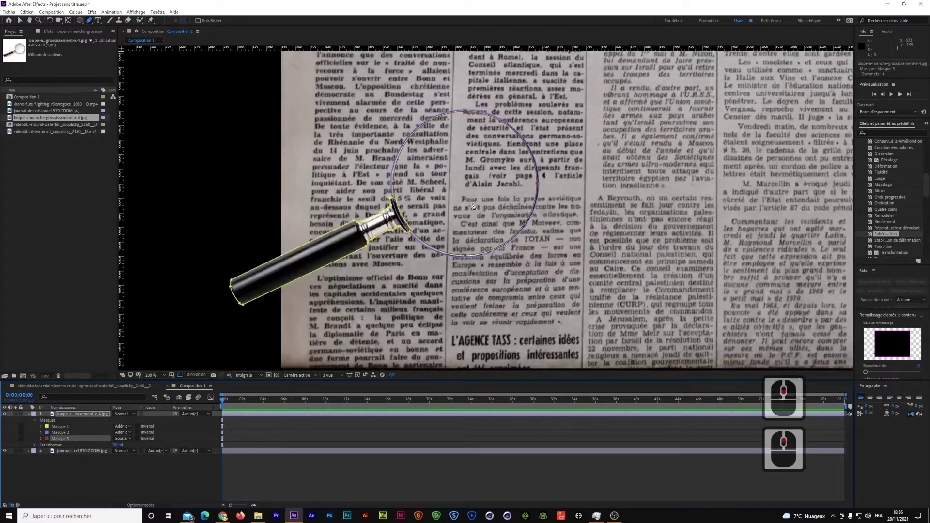
click(465, 252)
key(ctrl+z)
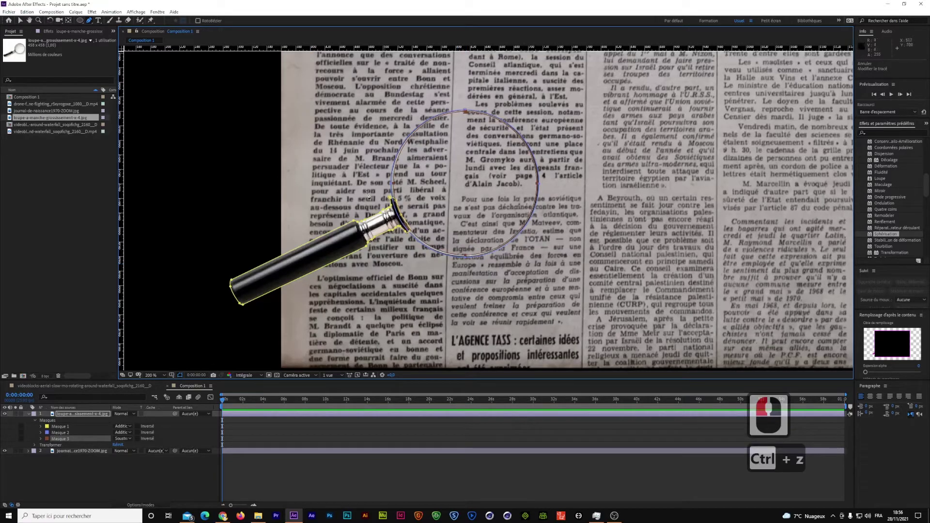
scroll(386, 209, down, 2)
drag(90, 23, 98, 72)
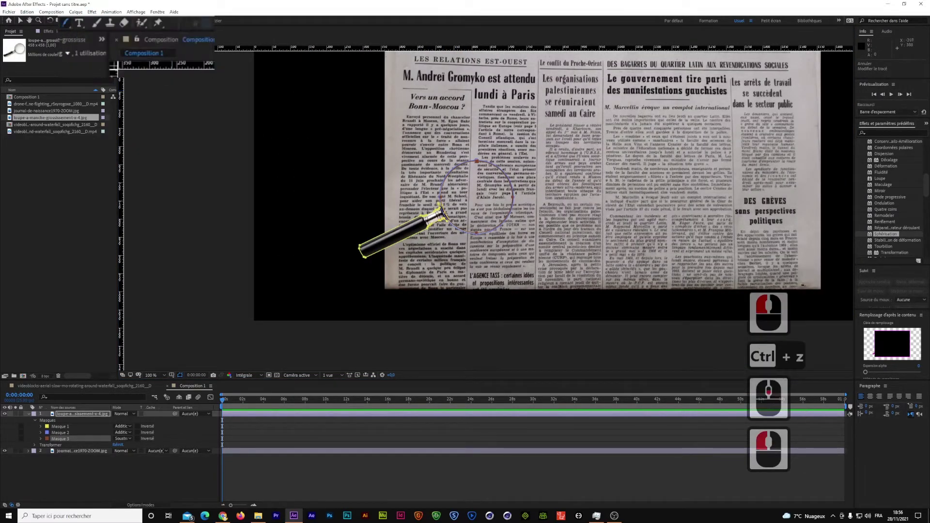
scroll(481, 201, up, 2)
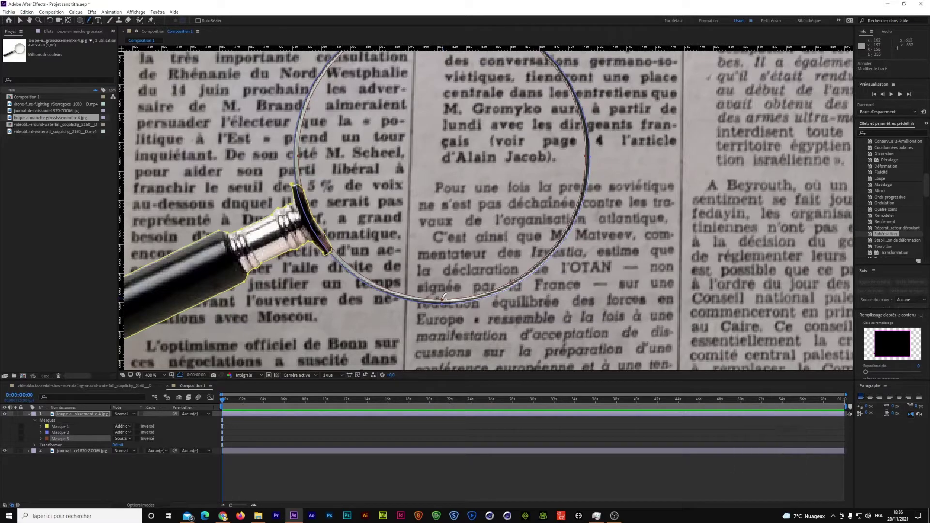
drag(444, 296, 443, 276)
scroll(443, 277, down, 2)
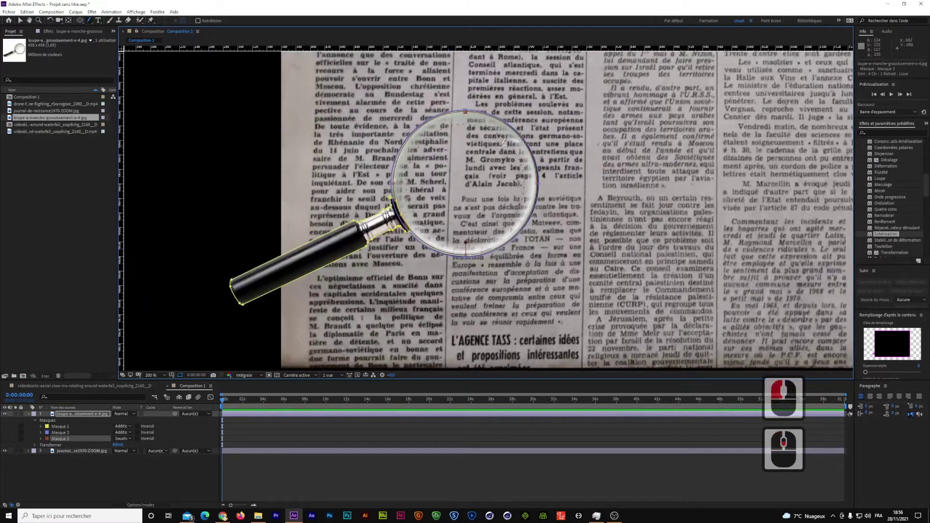
- Add a feather point to Masque 3 beside the handle and adjust how far it extends into the lens
click(416, 209)
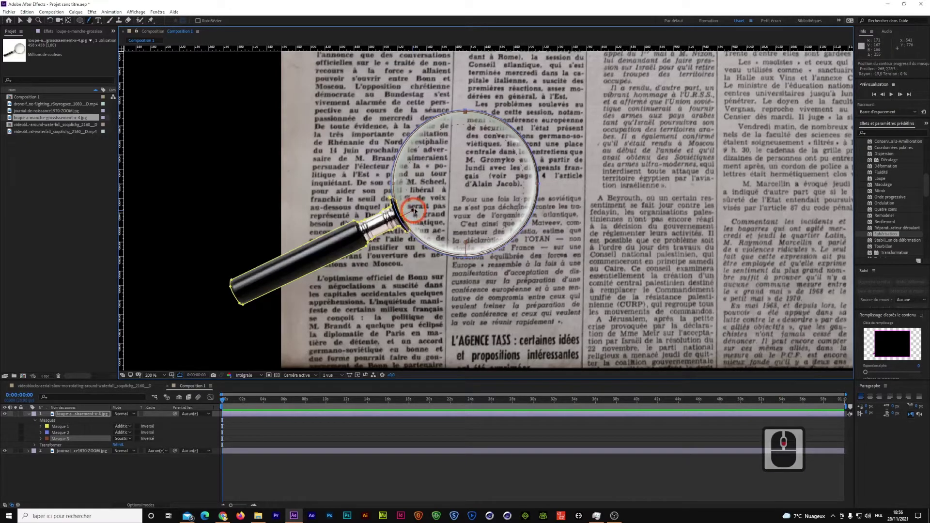
click(418, 209)
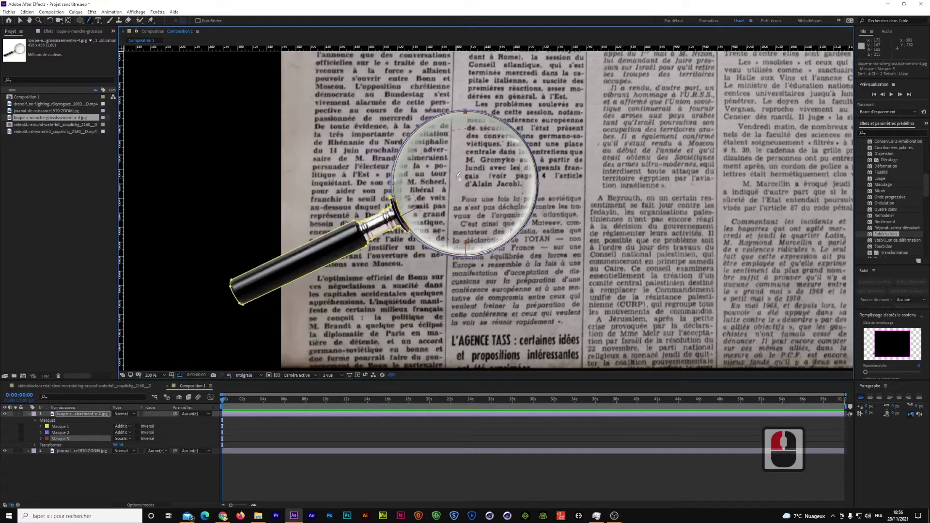
scroll(418, 209, up, 1)
drag(348, 203, 335, 209)
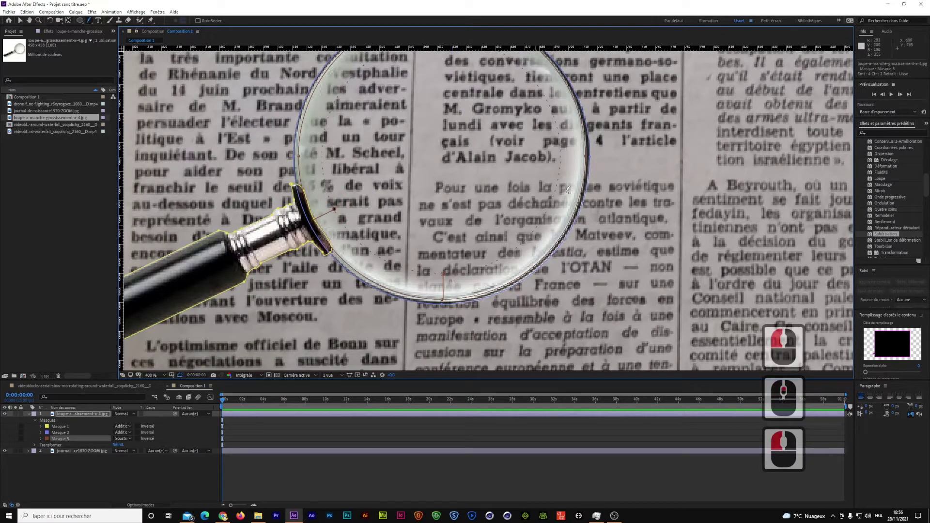
scroll(469, 158, up, 3)
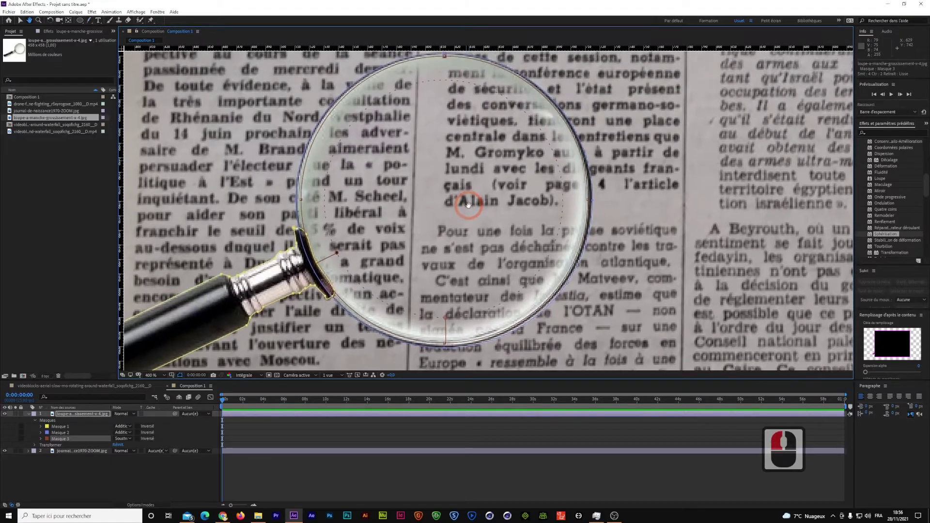
drag(346, 262, 339, 249)
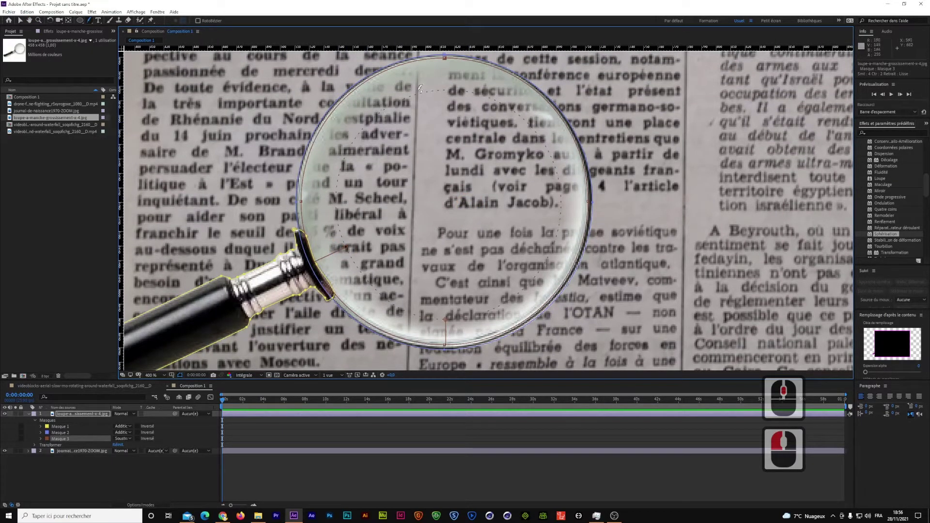
- Adjust Masque 3's feather with another point at the lens's upper-left edge, return to the Selection tool and deselect the layer
drag(406, 98, 397, 93)
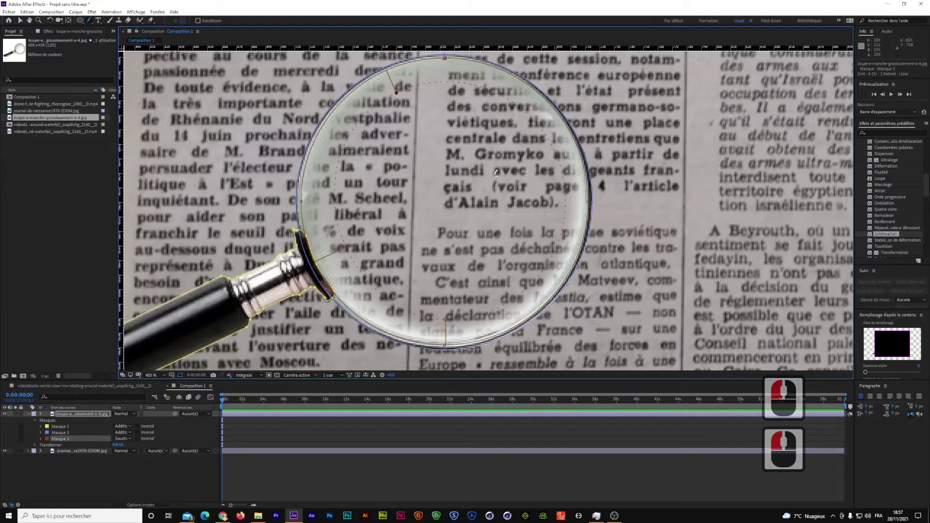
scroll(502, 171, down, 2)
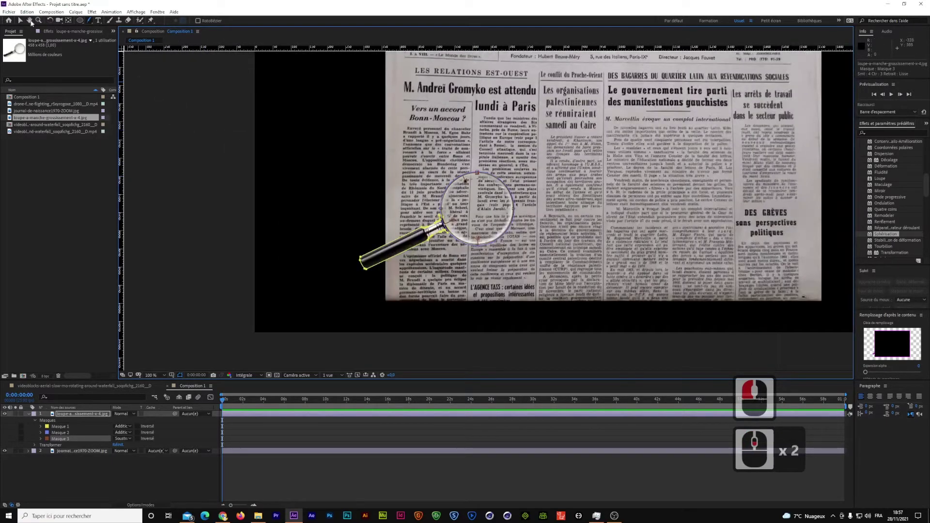
click(21, 22)
click(160, 182)
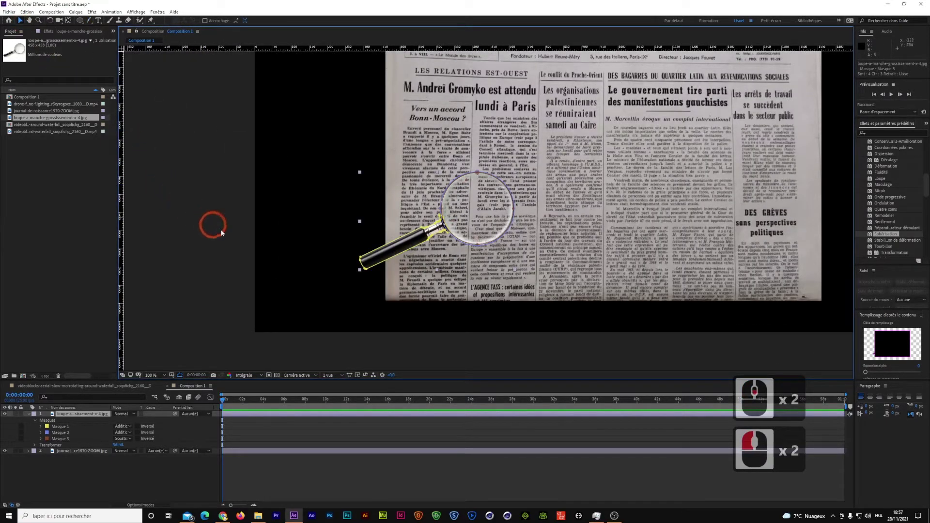
click(361, 347)
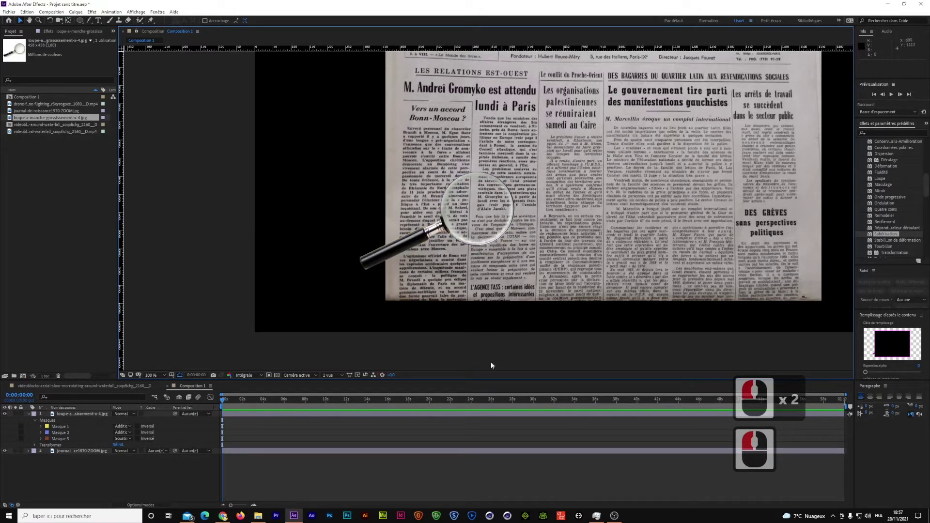
- Find the Sphérisation effect, apply it to the newspaper layer and set its Rayon to 91
click(187, 451)
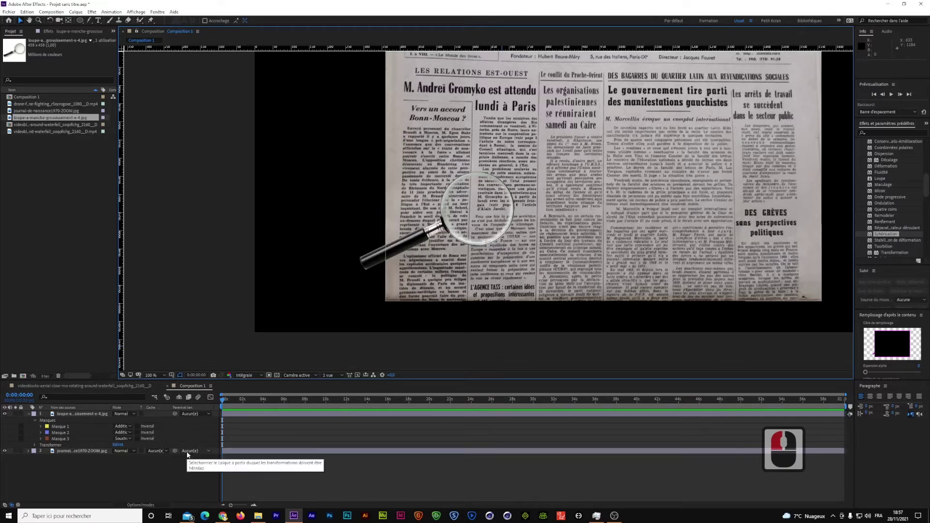
click(90, 453)
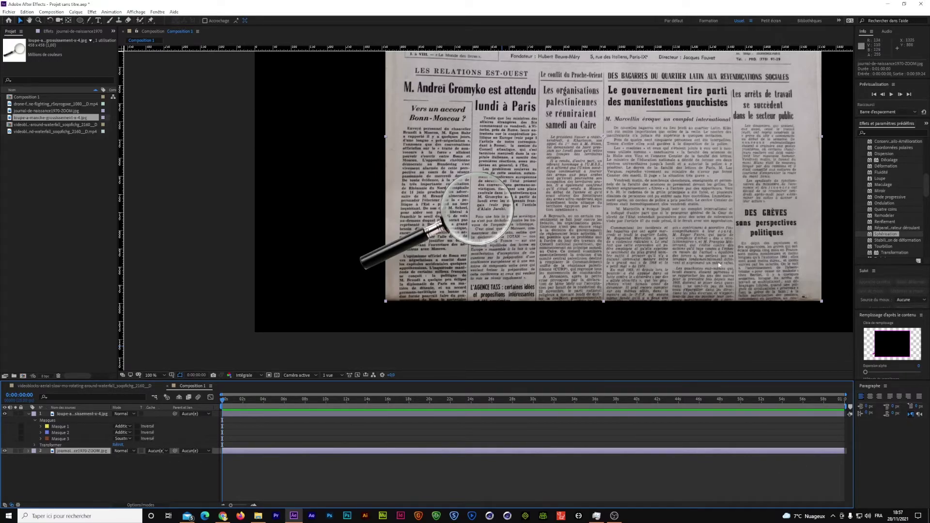
click(882, 132)
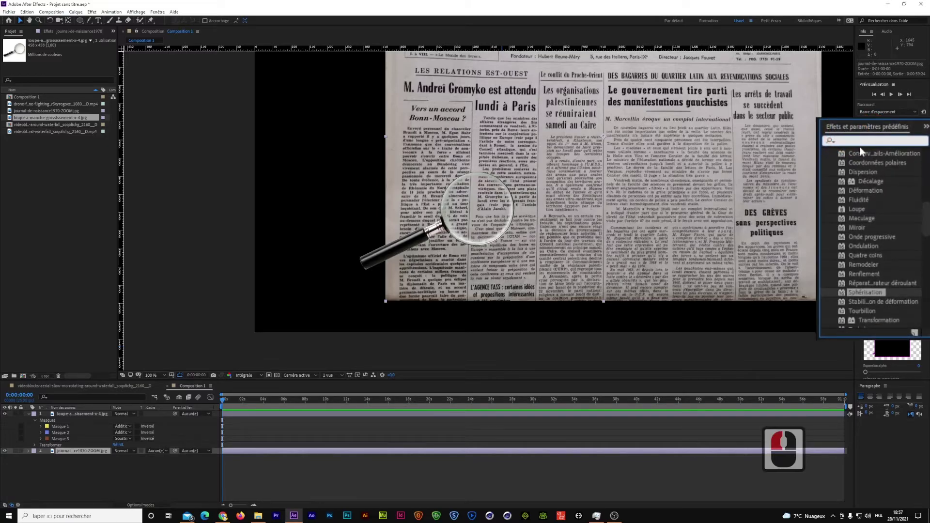
text(sp)
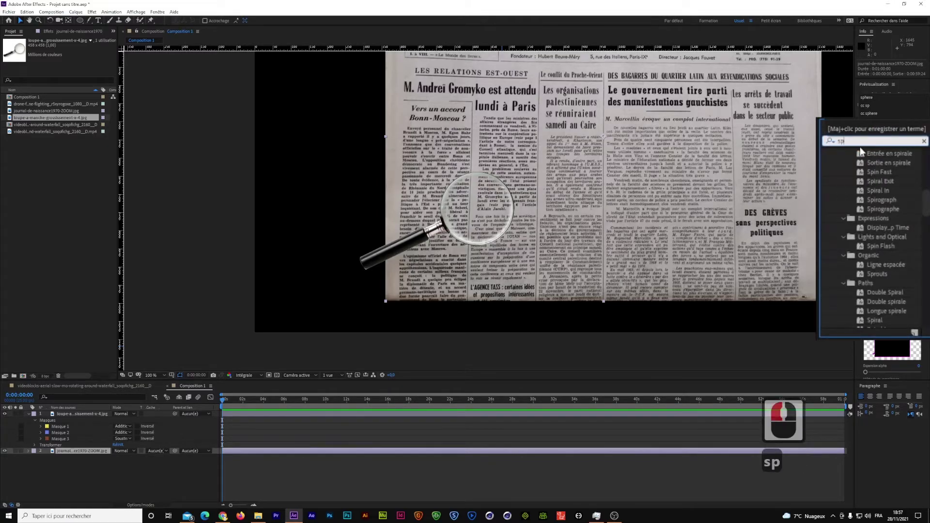
text(héri)
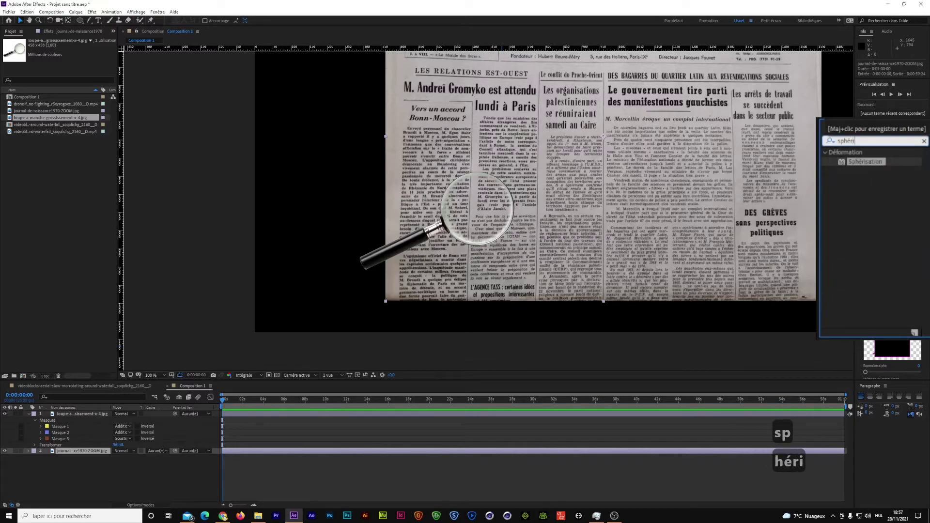
text(sation)
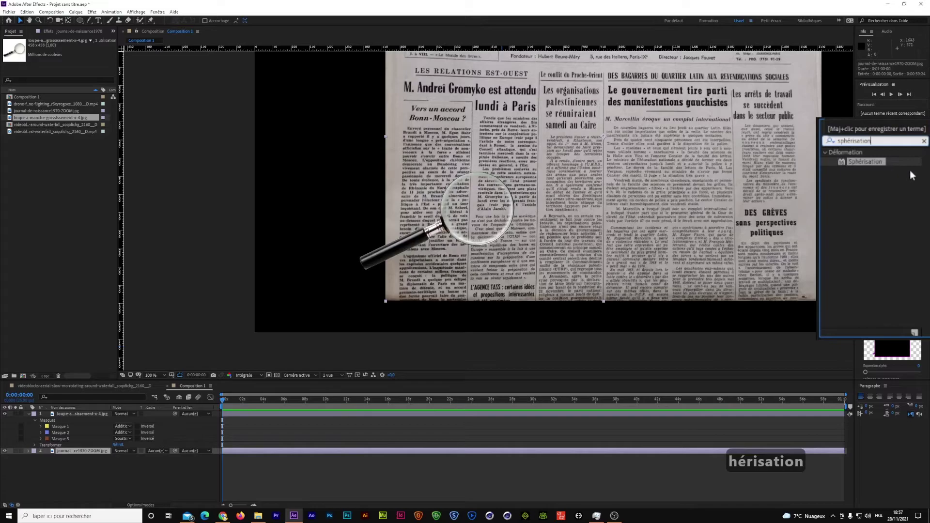
drag(871, 168, 100, 452)
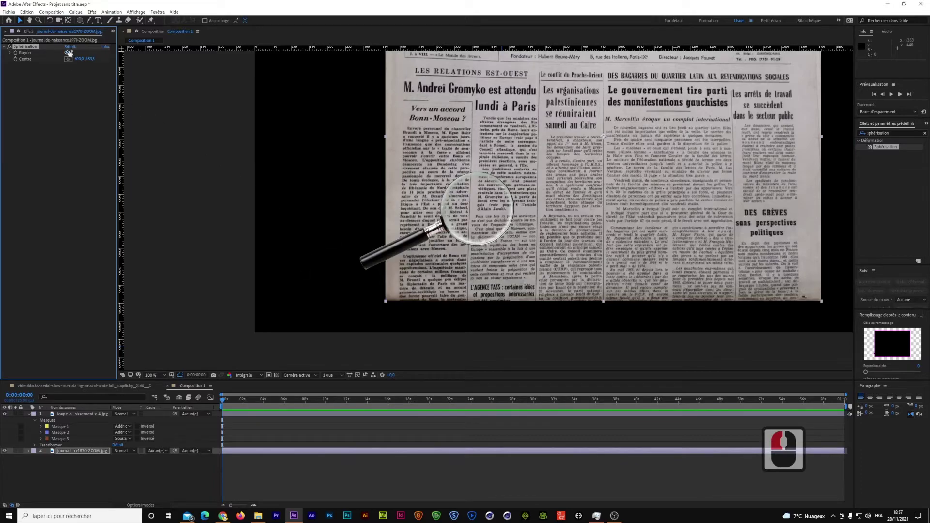
drag(67, 51, 114, 53)
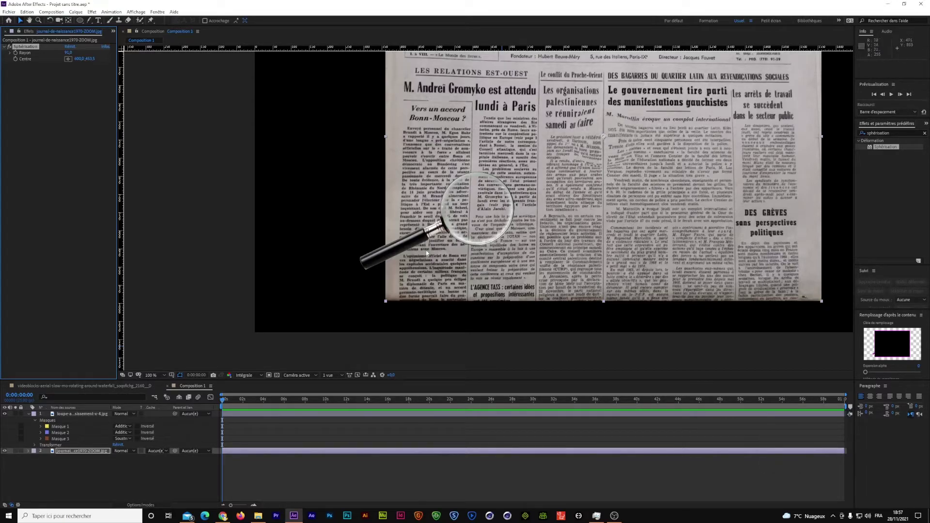
- Collapse the masks and all properties of the magnifying glass layer in the timeline and clear the layer selection
click(35, 421)
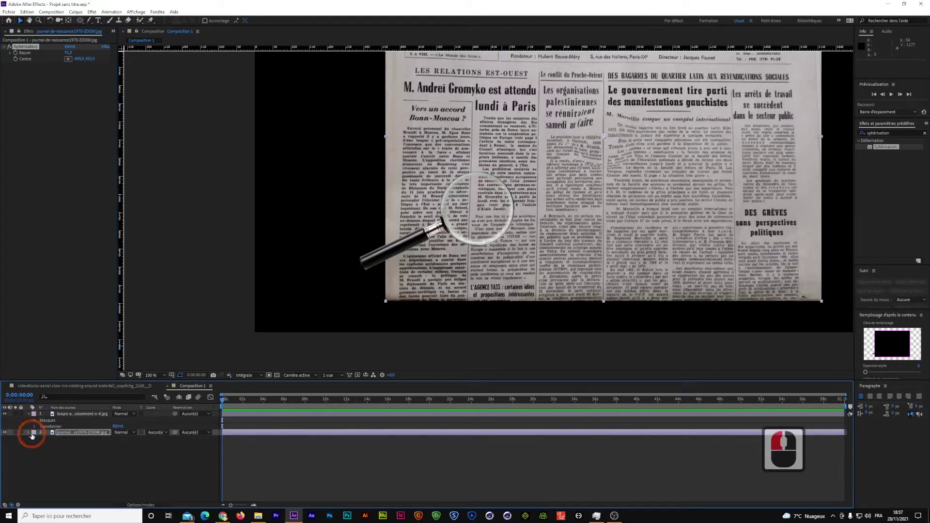
click(28, 414)
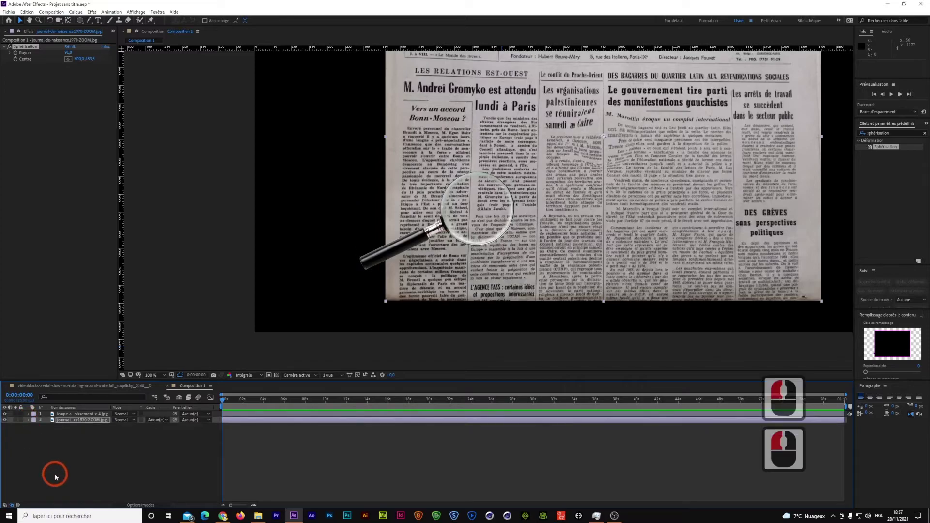
click(54, 473)
- Return to the project items and create a new composition with the HDTV 1080 25 preset and a one-minute duration
click(114, 32)
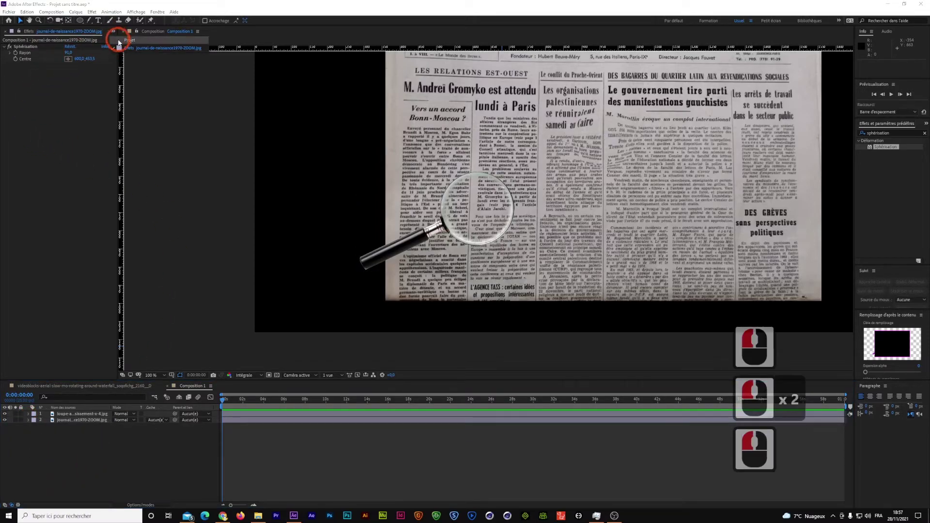
click(120, 40)
click(62, 228)
click(25, 376)
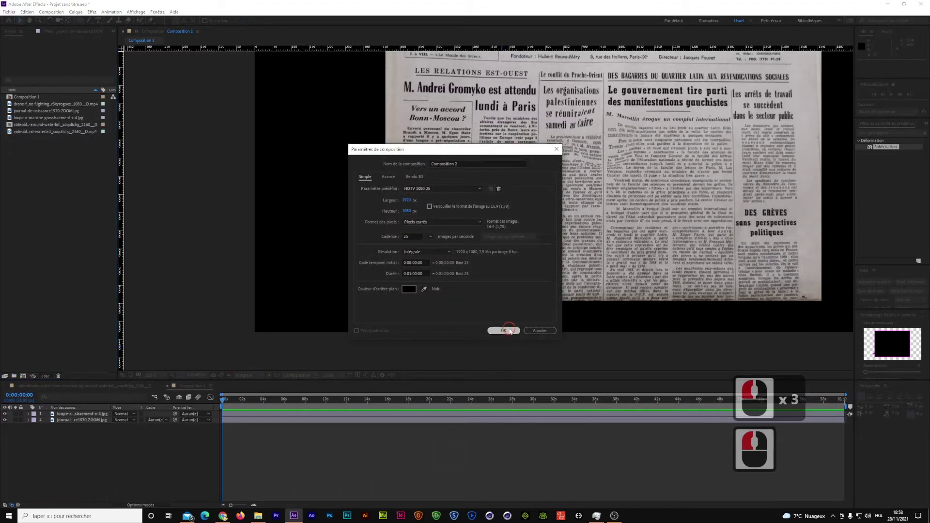
click(503, 330)
- Draw a white rectangle and, to its lower right, a larger white ellipse as two separate shape layers
drag(79, 21, 99, 22)
drag(353, 144, 421, 218)
double_click(164, 448)
drag(80, 21, 97, 41)
drag(471, 168, 569, 290)
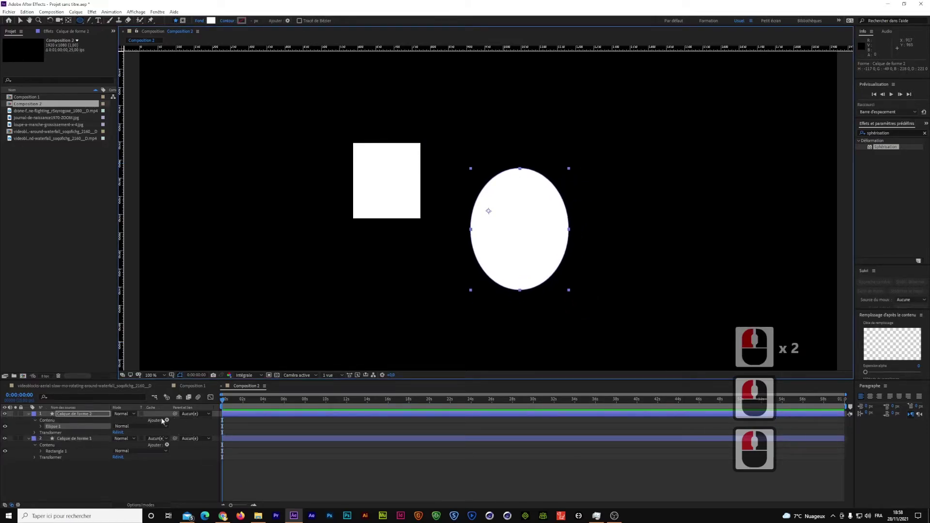
- Parent the ellipse layer, Calque de forme 2, to the rectangle layer, Calque de forme 1, and select the rectangle layer
drag(176, 416, 80, 439)
double_click(356, 259)
click(376, 194)
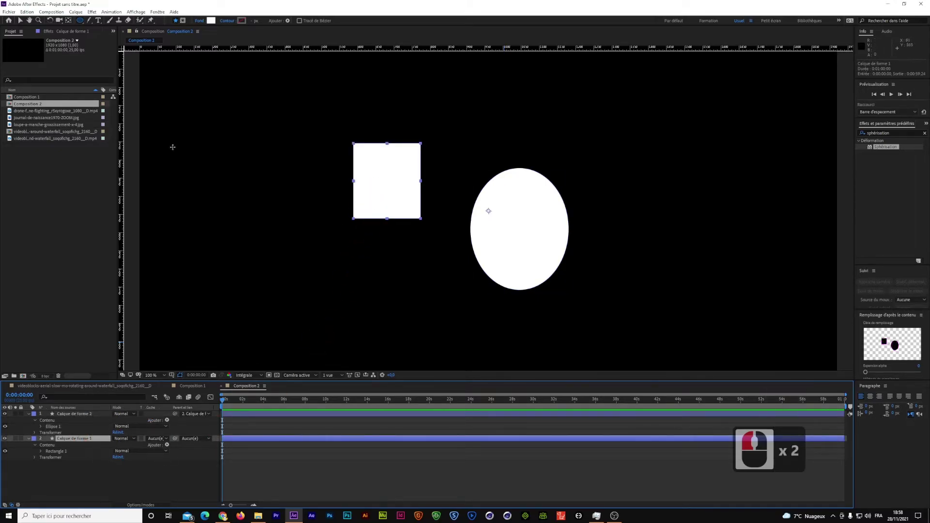
- Move the white rectangle slightly left to test the parenting and delete the test composition, Composition 2
click(19, 21)
mouse_move(389, 190)
mouse_down()
mouse_move(356, 175)
mouse_move(381, 177)
mouse_move(376, 192)
mouse_up()
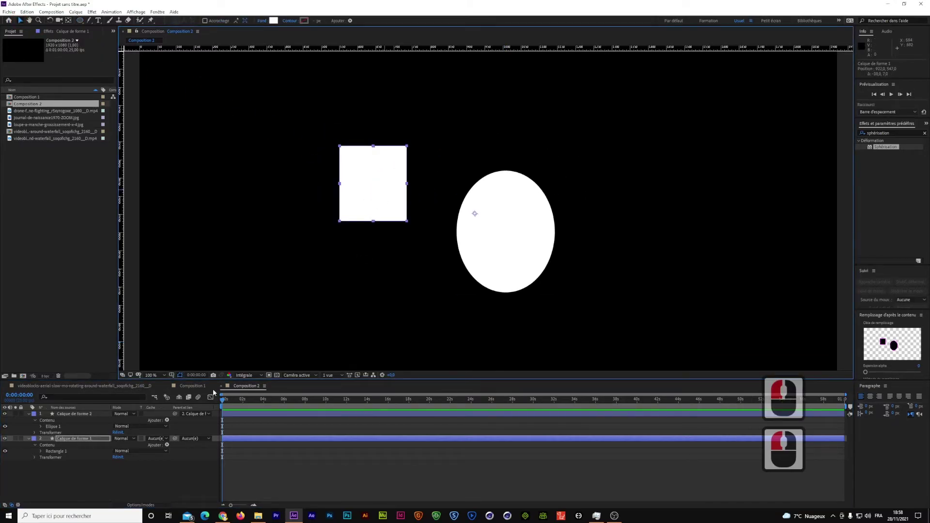
double_click(35, 104)
key(Delete)
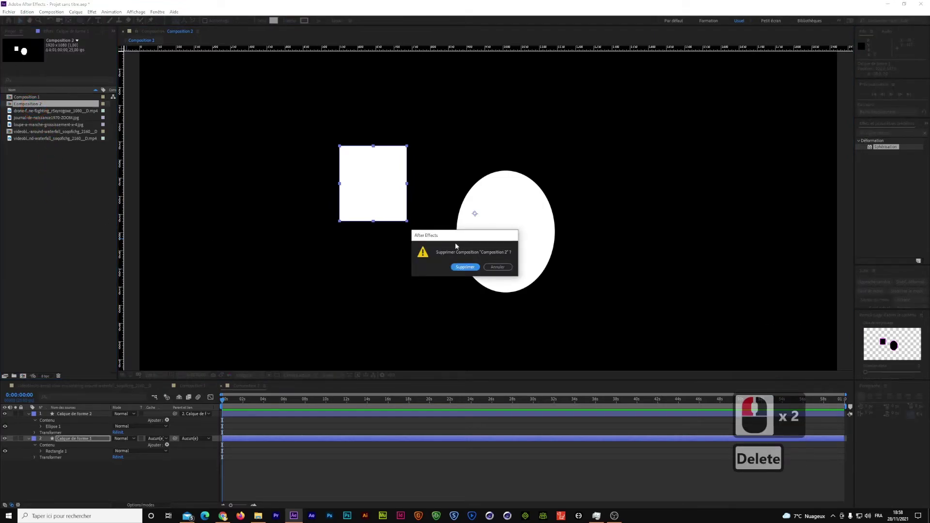
click(462, 268)
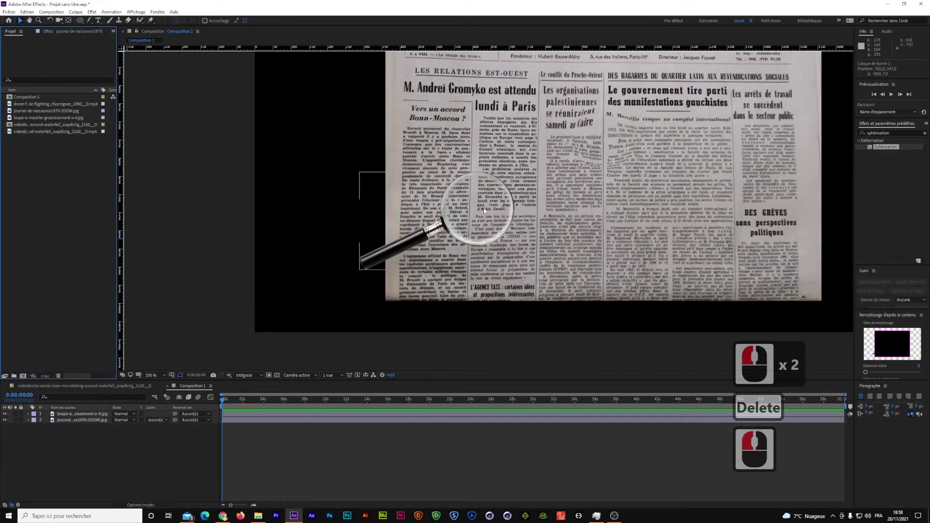
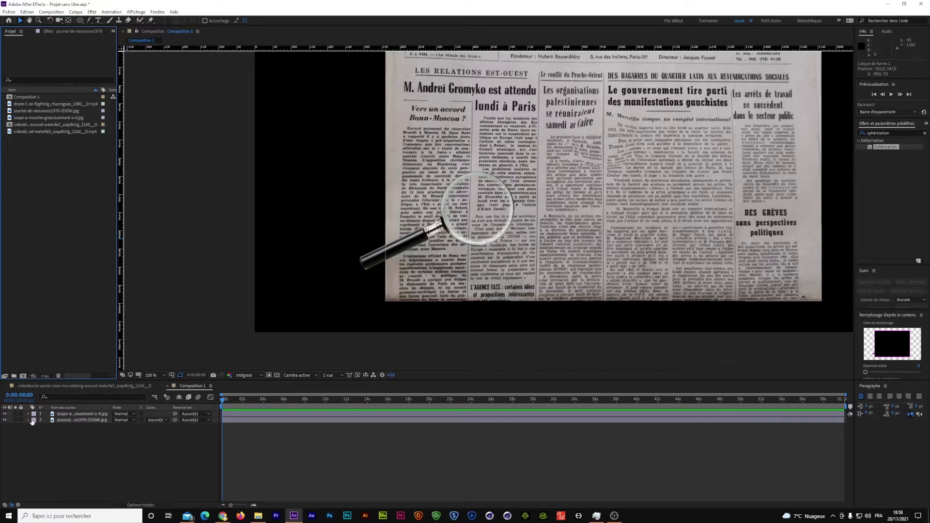
- Show the newspaper layer's effect controls and expand its Sphérisation properties, Rayon and Centre, in the timeline
click(67, 32)
click(66, 85)
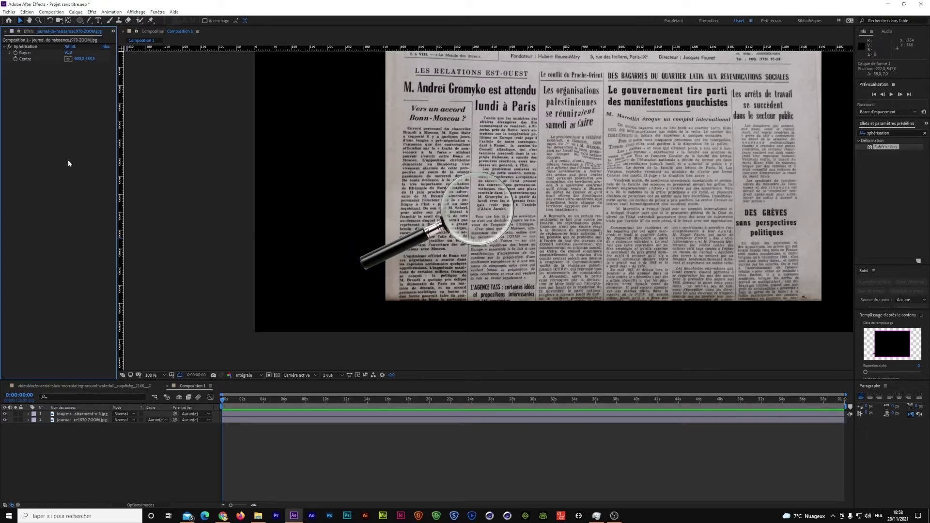
click(28, 420)
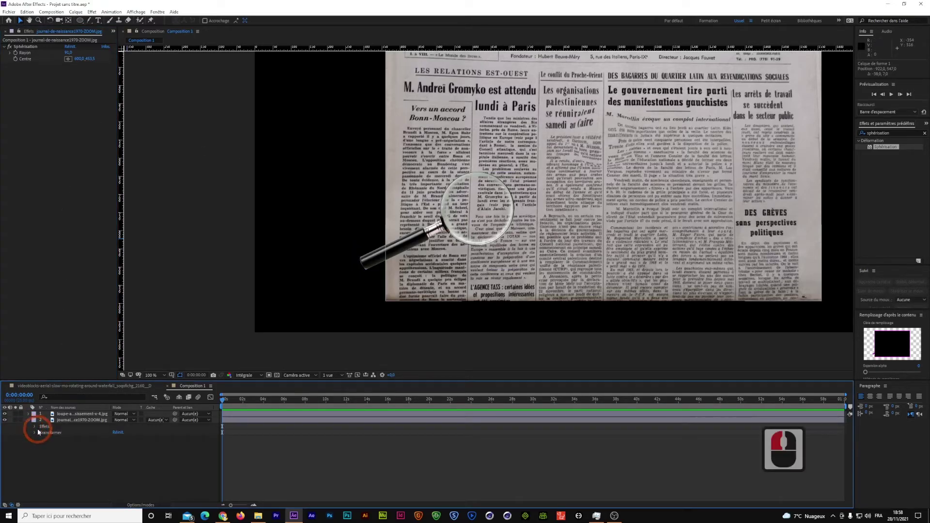
click(34, 426)
click(41, 434)
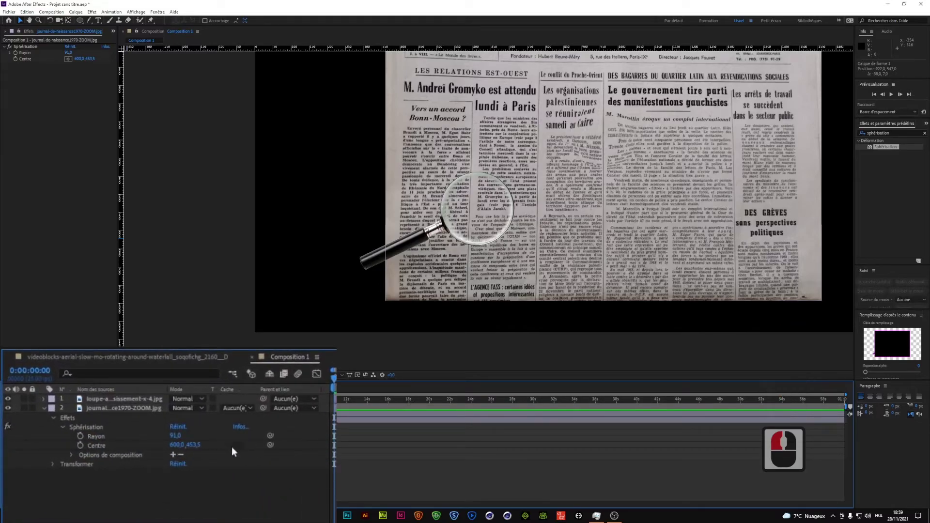
- Reveal the magnifying glass layer's Position and link the Sphérisation Centre property to it
click(44, 400)
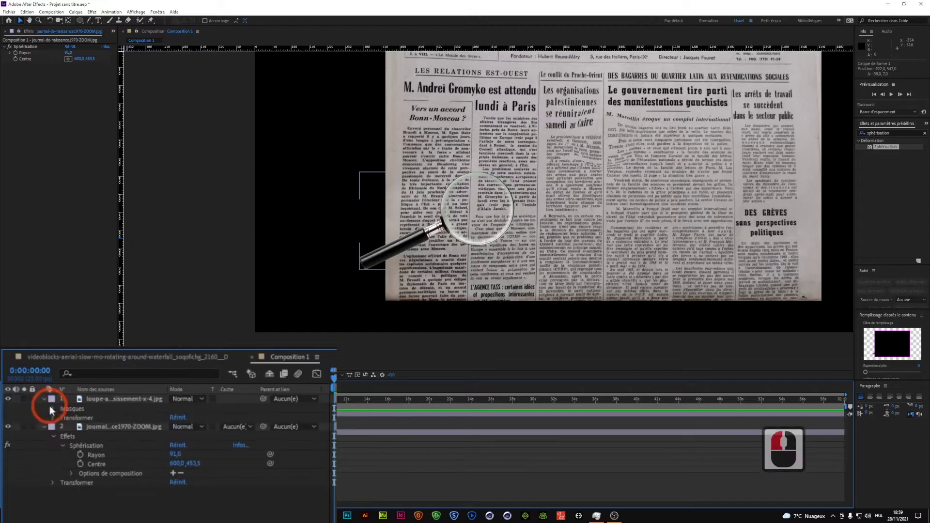
click(105, 397)
key(p)
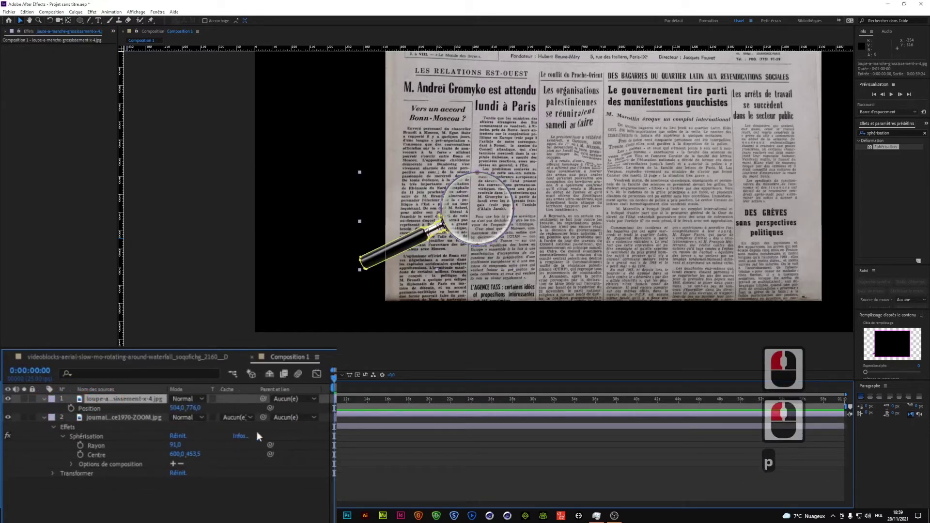
drag(271, 455, 97, 409)
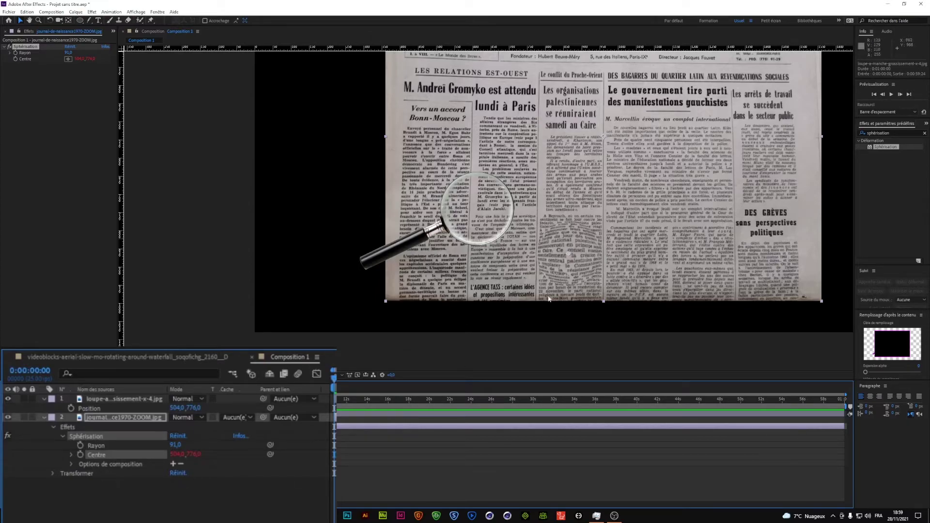
drag(570, 256, 565, 254)
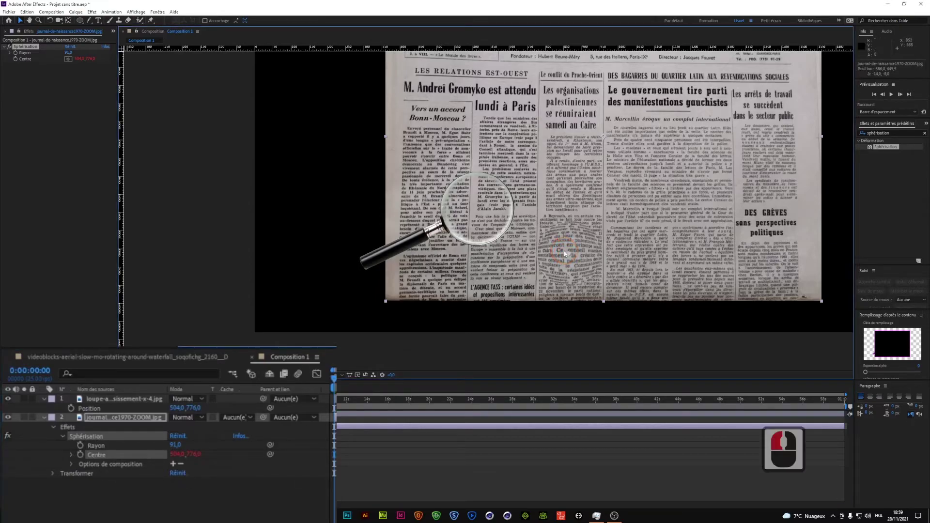
drag(119, 451, 100, 455)
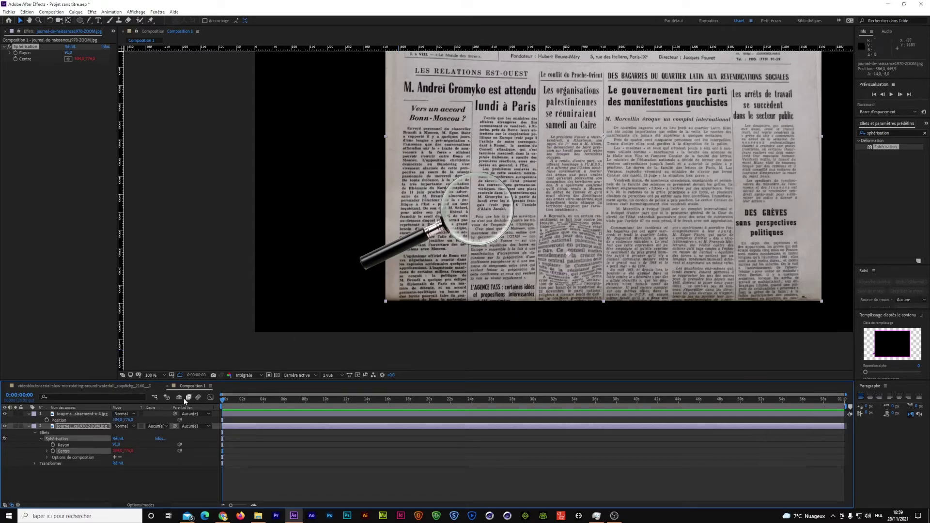
- Shift the magnifying glass layer horizontally to test the Centre link, ending at position 535, 776
click(74, 415)
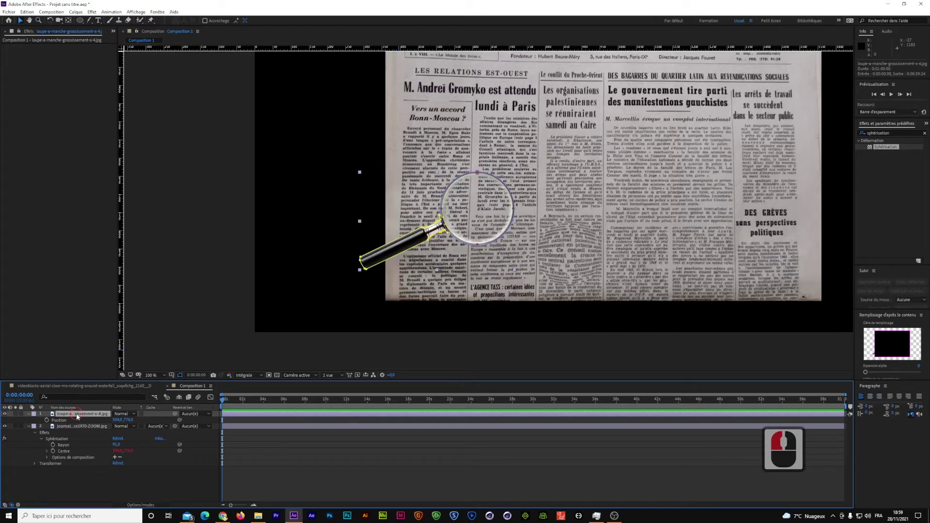
click(76, 416)
click(68, 20)
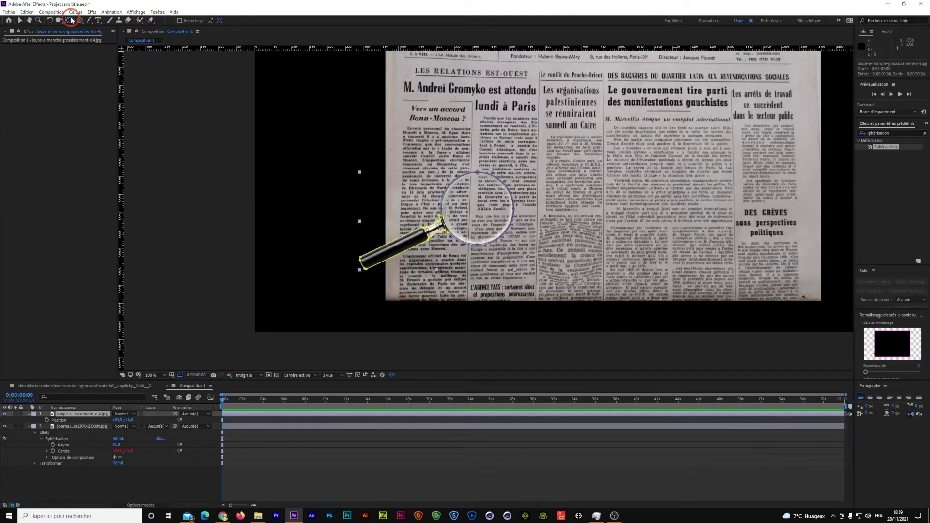
click(265, 139)
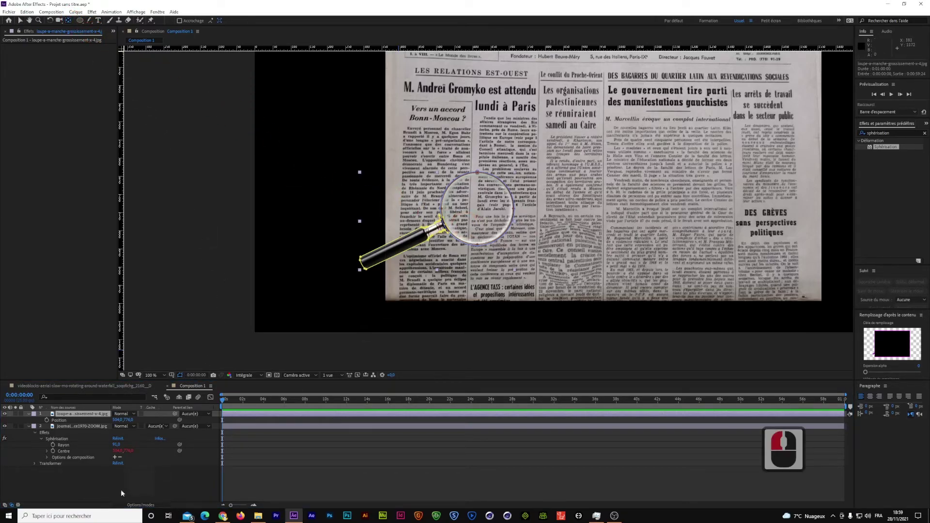
drag(118, 420, 270, 417)
click(477, 326)
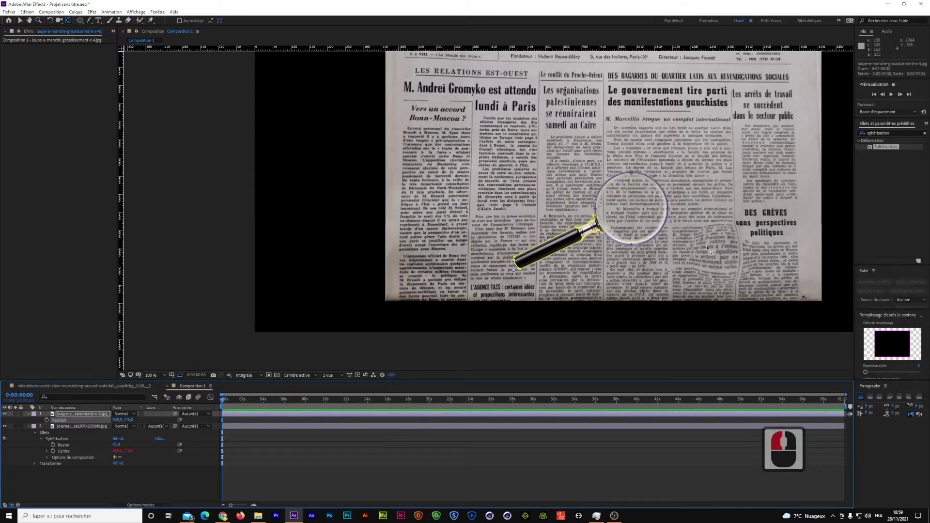
drag(112, 420, 4, 447)
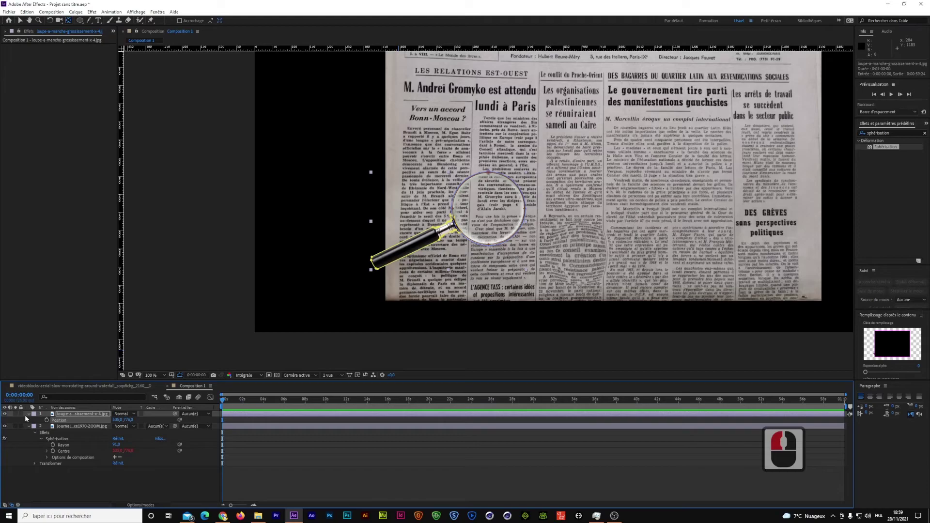
- Show the magnifying glass layer's Point d'ancrage and adjust it until the lens sits over the spherical distortion
click(64, 414)
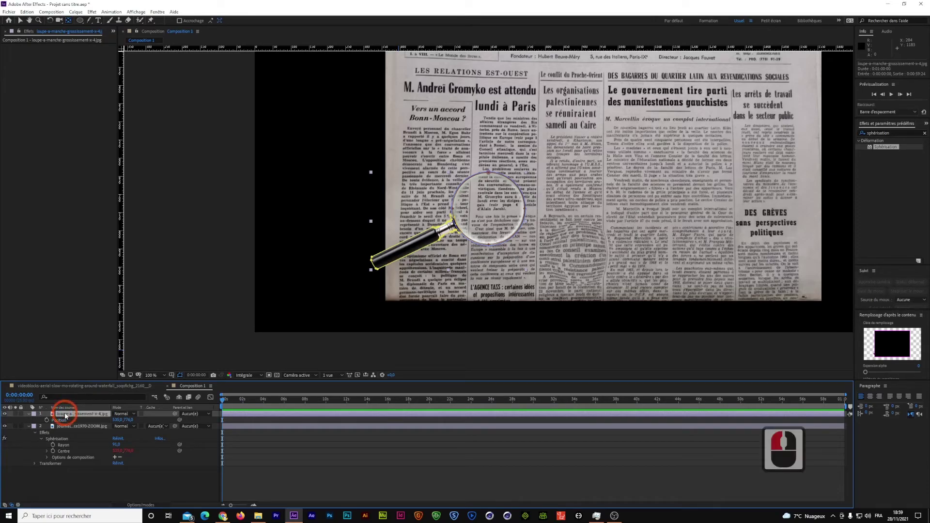
key(a)
mouse_move(118, 419)
mouse_down()
mouse_move(127, 419)
mouse_move(40, 420)
mouse_move(113, 427)
mouse_move(127, 419)
mouse_move(63, 427)
mouse_move(110, 420)
mouse_up()
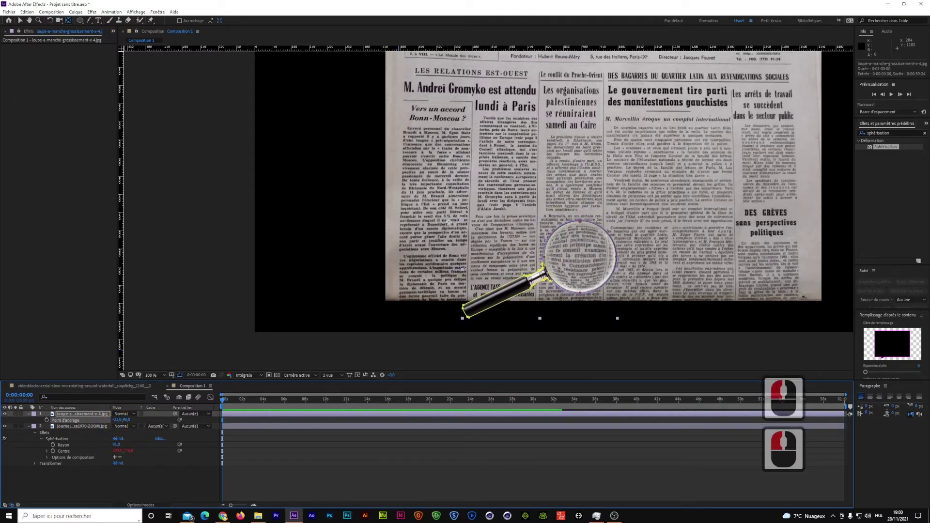
- Reveal the magnifying glass layer's Position and move the glass with the Selection tool up and left over the newspaper to about 352, 579
click(68, 420)
key(p)
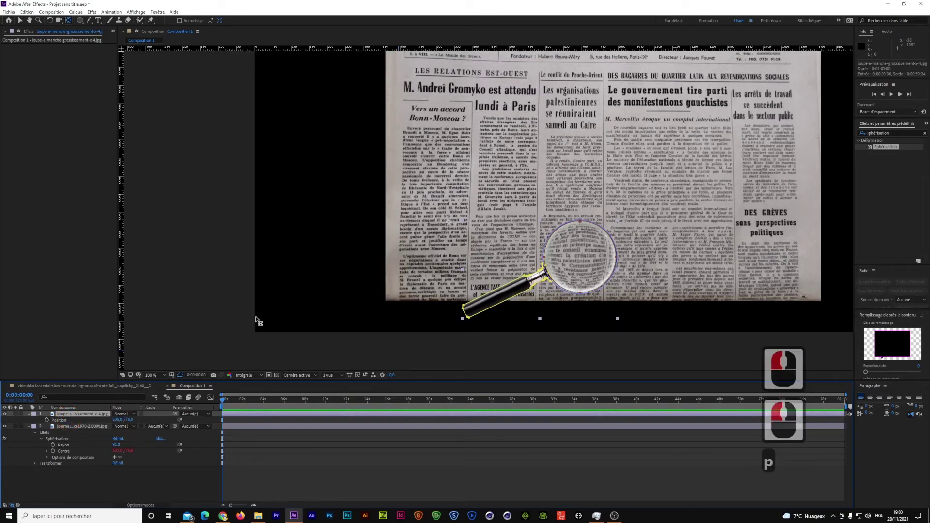
click(20, 21)
click(347, 245)
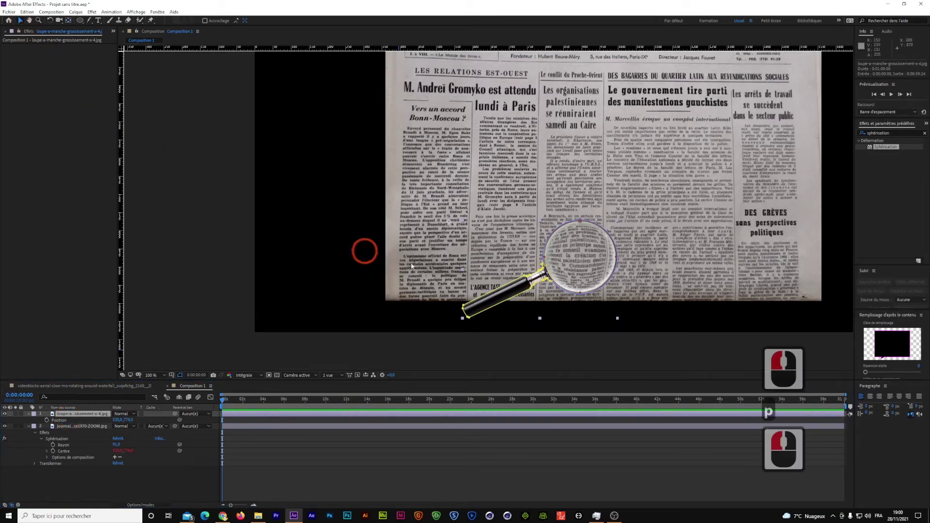
drag(574, 264, 493, 192)
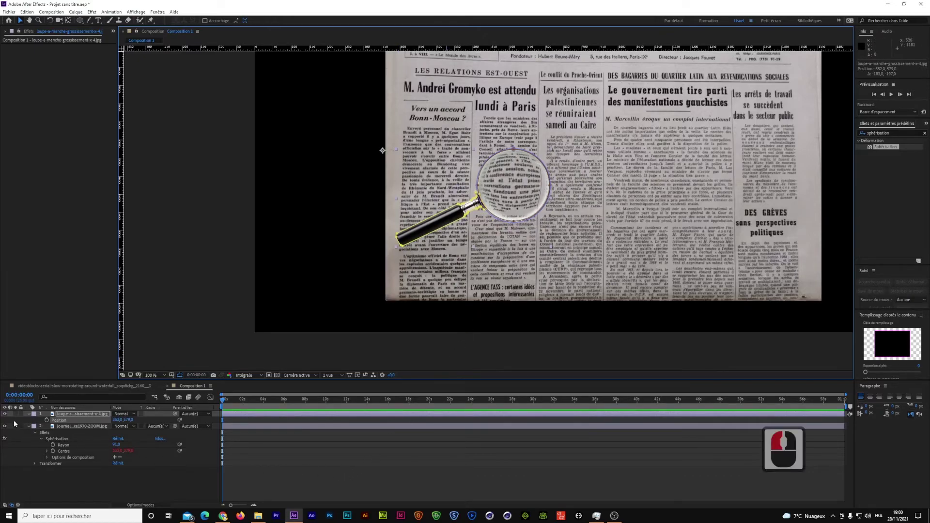
- Collapse the properties of the newspaper and magnifying glass layers in the timeline and clear the layer selection
click(27, 427)
click(27, 426)
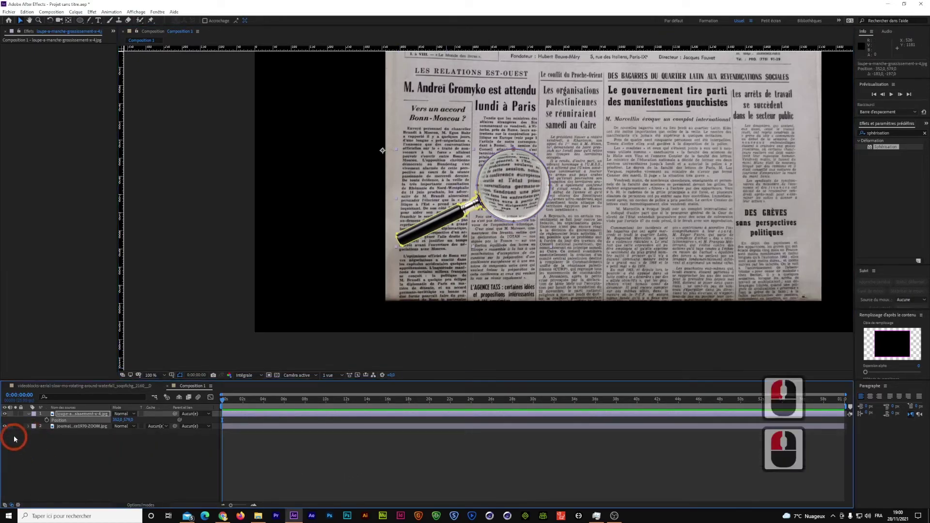
click(28, 414)
double_click(55, 457)
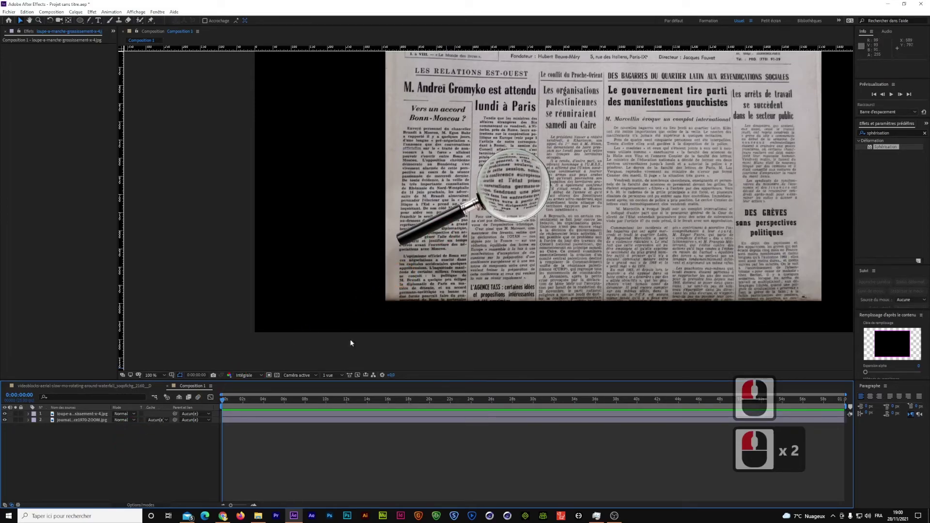
click(92, 420)
click(79, 478)
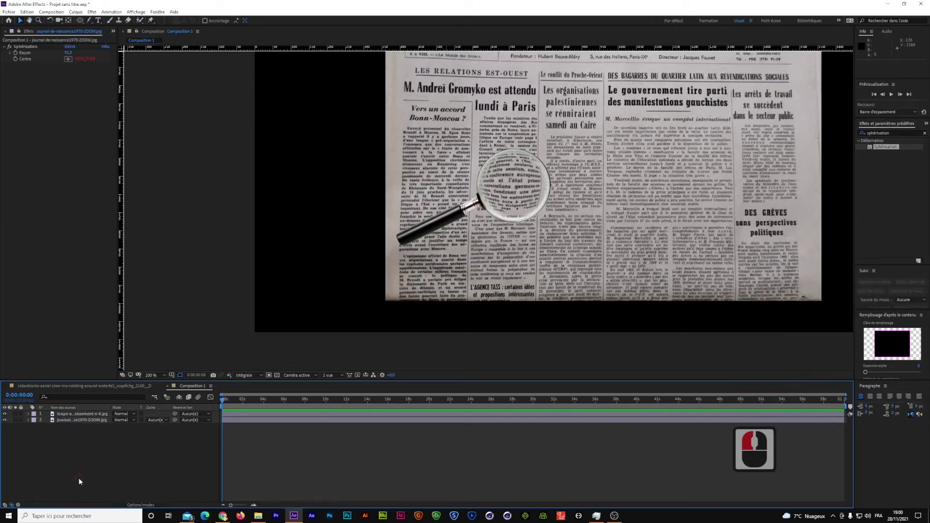
- Add journal-de-naissance1970-ZOOM.jpg from the project items as the lowest layer and shift this copy left and slightly down
click(113, 31)
click(128, 39)
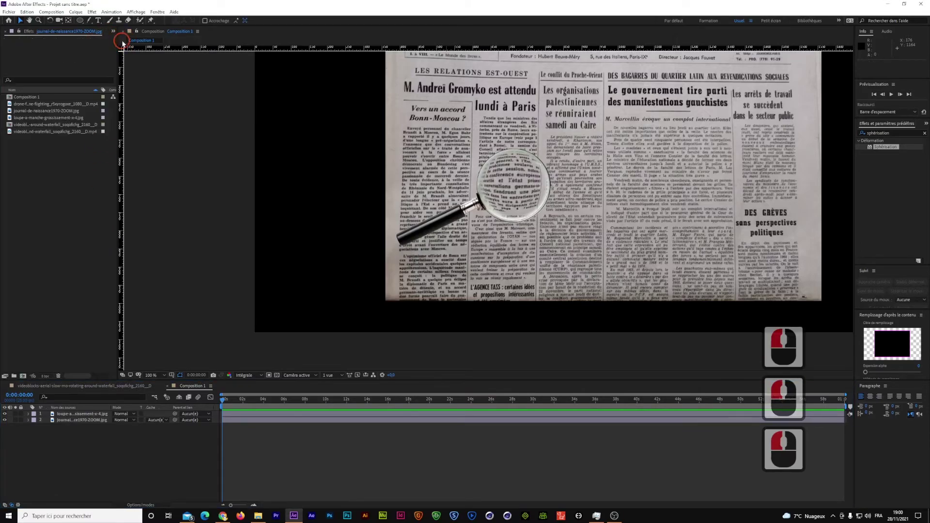
click(54, 111)
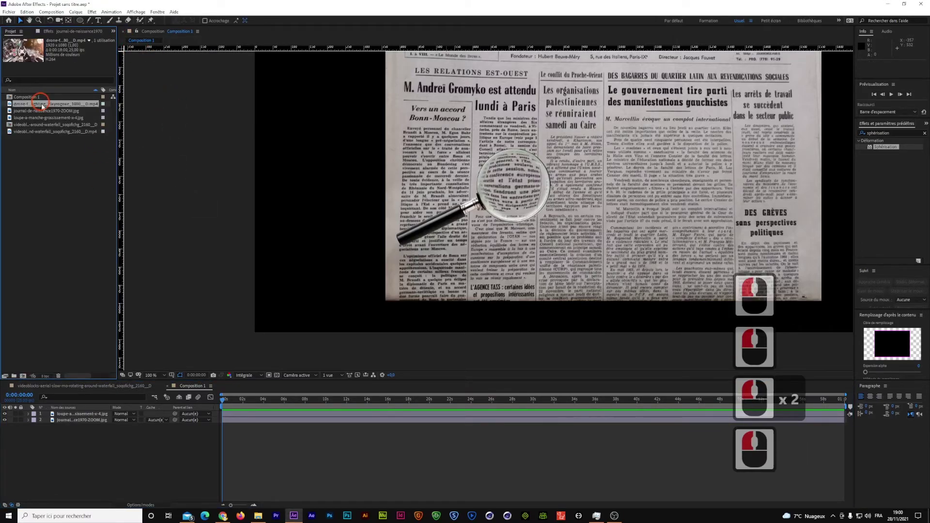
drag(54, 111, 108, 443)
drag(428, 286, 343, 310)
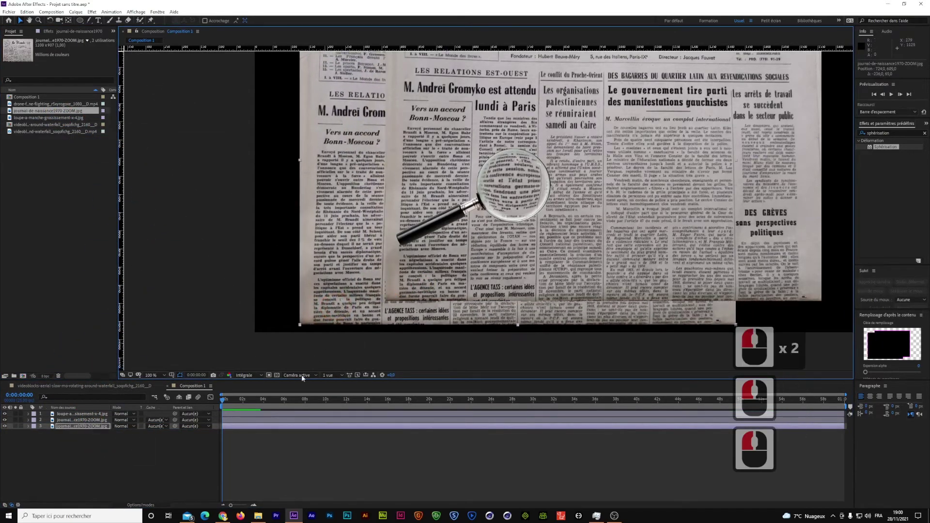
- Move the magnifying glass slightly up and left over the newspaper and delete the lowest, duplicate newspaper layer
click(106, 413)
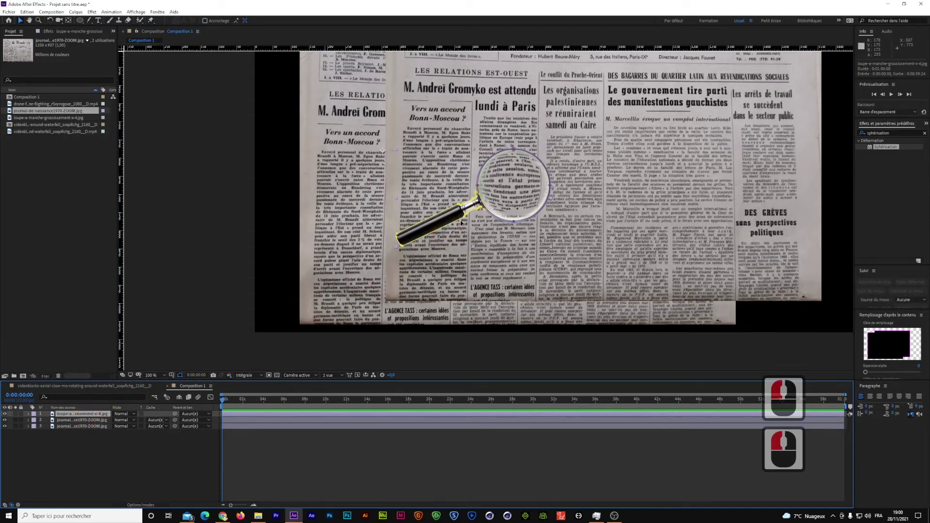
mouse_move(448, 220)
mouse_down()
mouse_move(284, 246)
mouse_move(392, 215)
mouse_move(308, 250)
mouse_move(287, 272)
mouse_move(430, 215)
mouse_move(285, 274)
mouse_move(432, 204)
mouse_move(436, 216)
mouse_up()
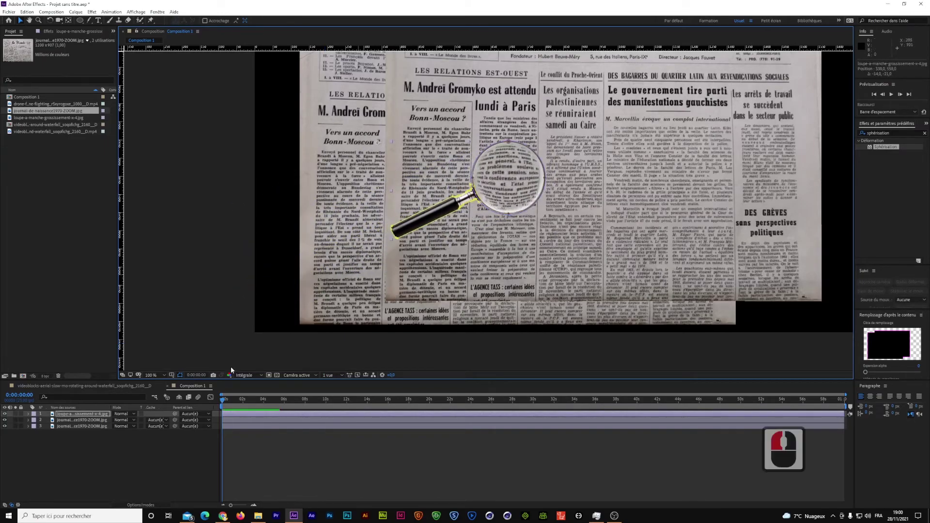
click(76, 426)
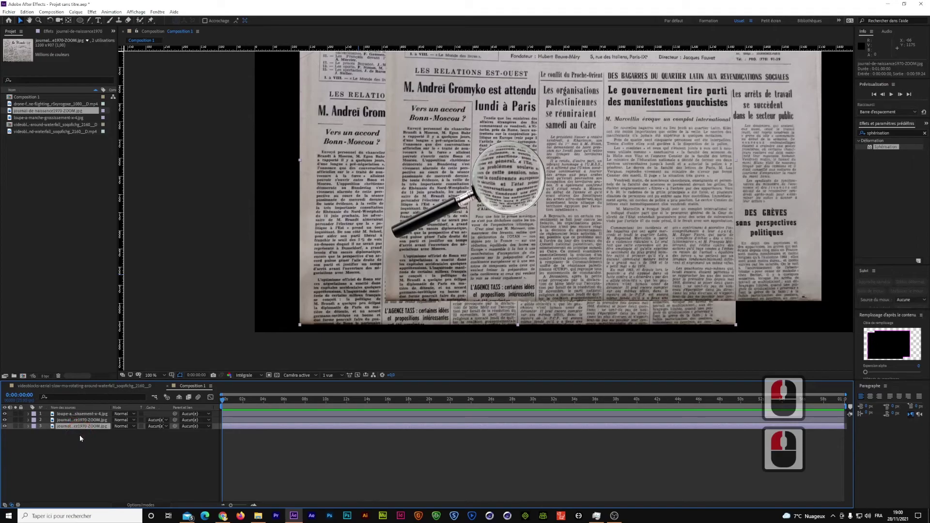
key(Delete)
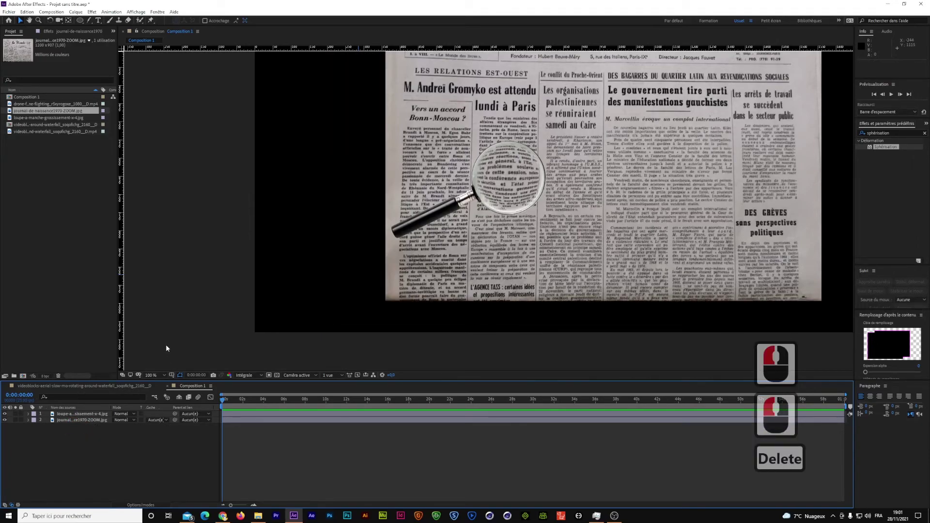
- Create a new composition, Composition 2, and place the newspaper image journal-de-naissance1970-ZOOM.jpg near its centre
click(23, 377)
click(502, 331)
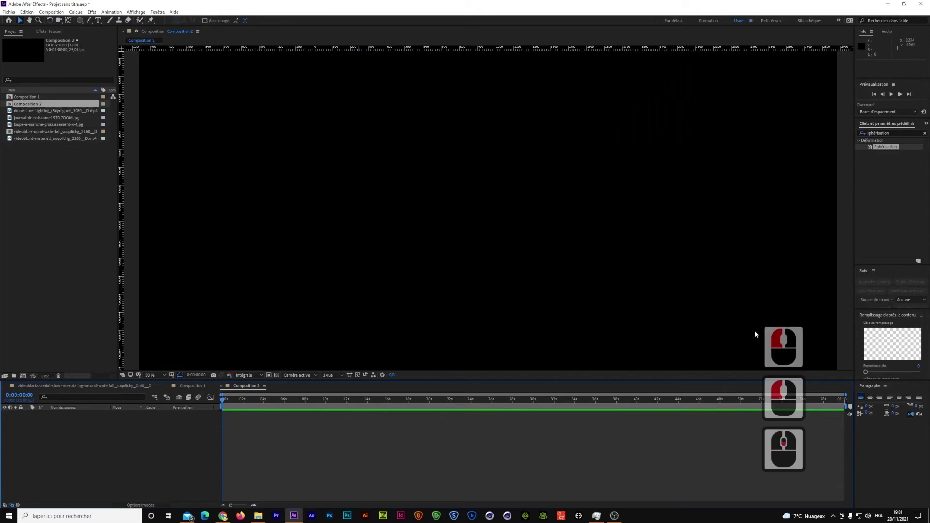
scroll(727, 344, down, 2)
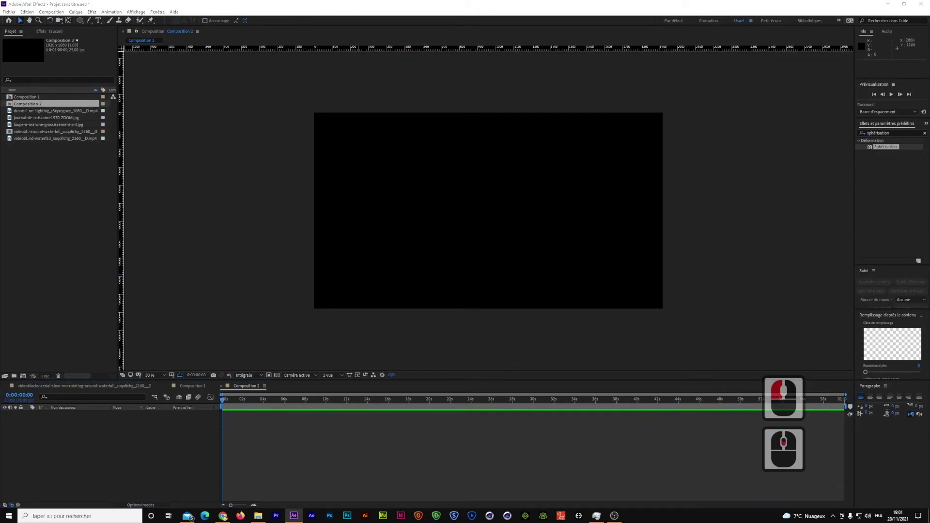
drag(660, 271, 480, 241)
drag(347, 158, 531, 255)
scroll(474, 233, up, 2)
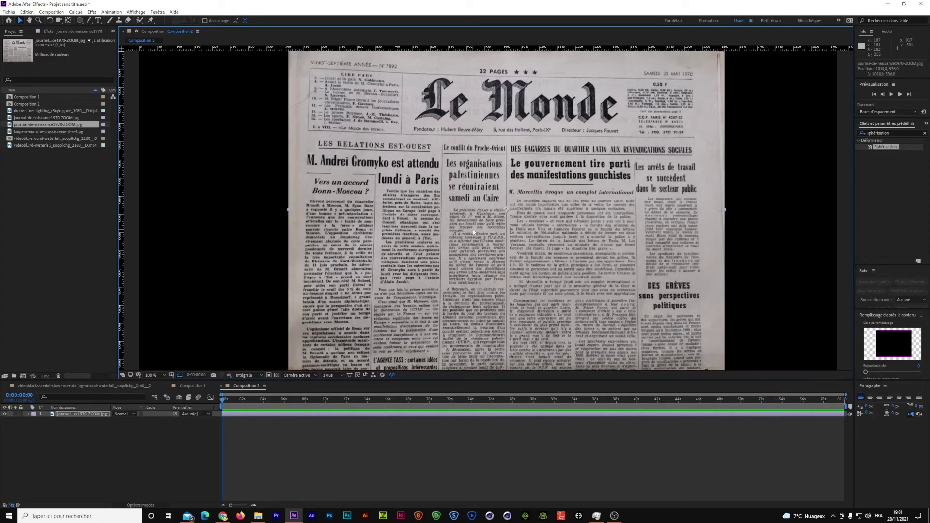
- Shift the newspaper slightly right and up, and activate the Rectangle tool with no layer selected
drag(497, 233, 521, 231)
click(174, 461)
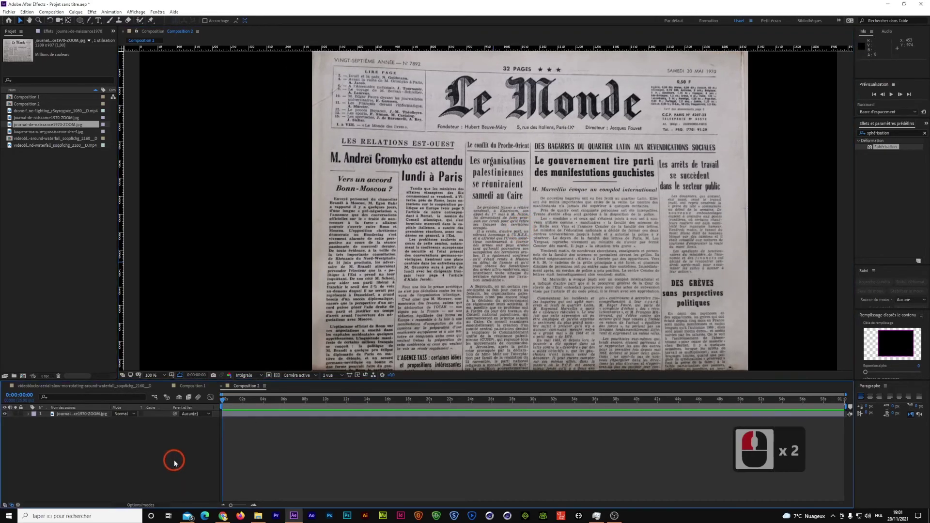
click(81, 21)
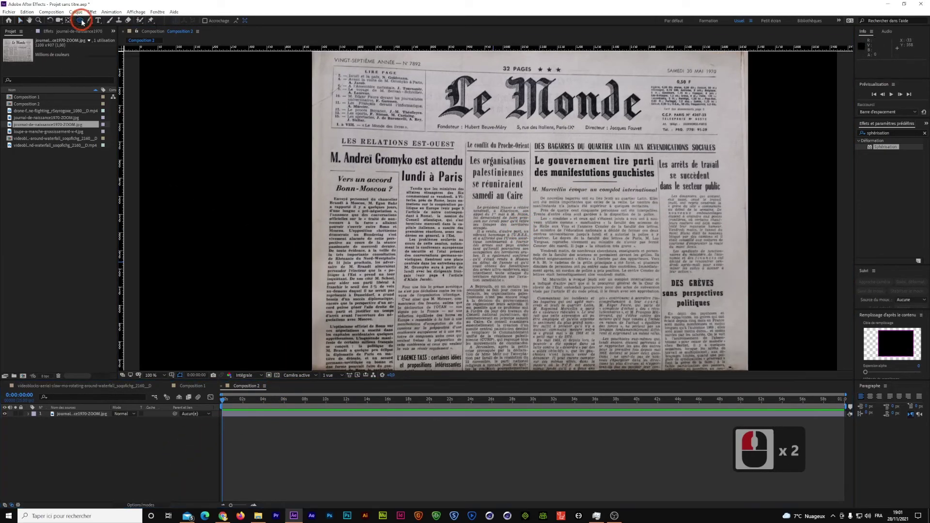
click(94, 21)
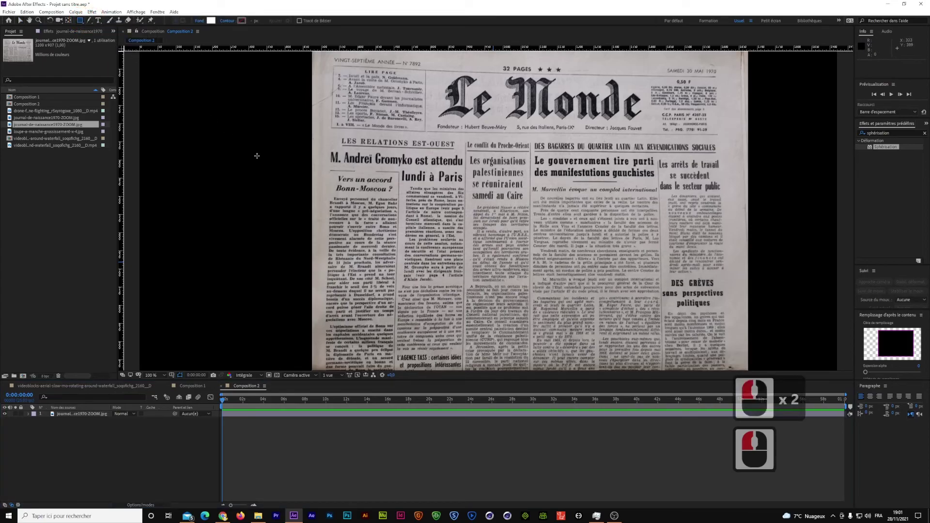
scroll(258, 155, down, 2)
scroll(259, 155, up, 2)
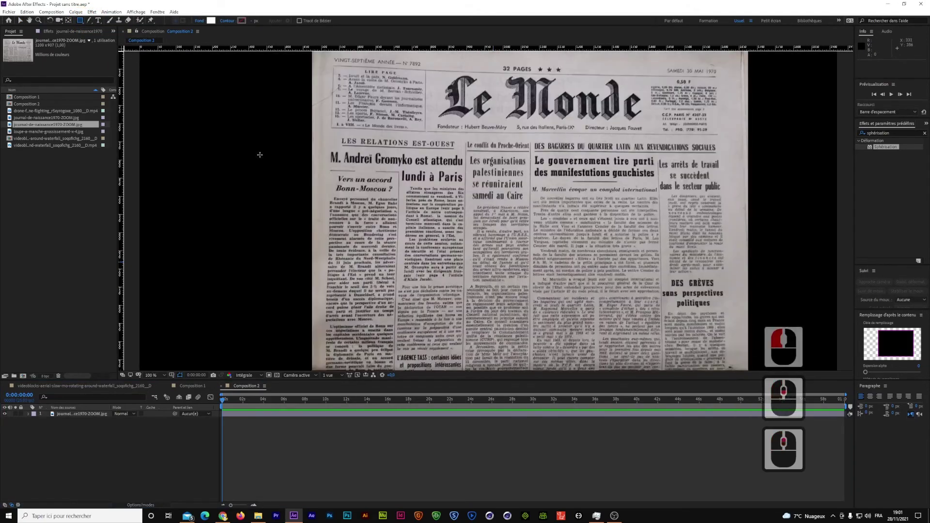
drag(184, 111, 406, 309)
key(ctrl+z)
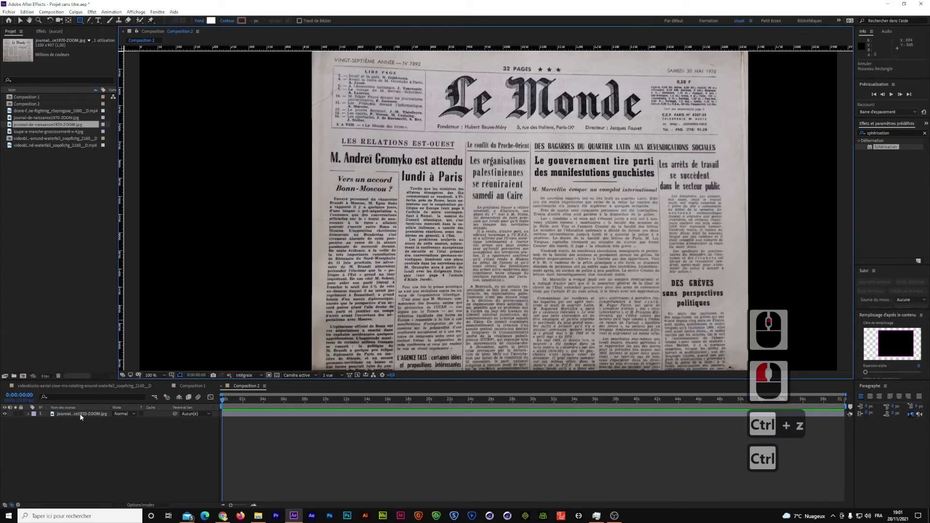
- Draw two overlapping rectangular masks on the newspaper layer, one over its left column and a second lower and further right
click(81, 413)
drag(246, 131, 400, 353)
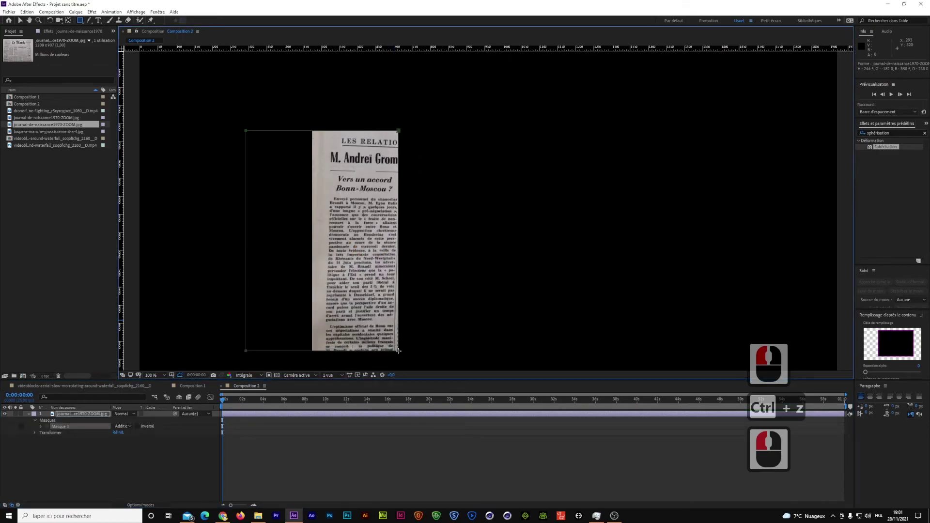
scroll(405, 340, down, 2)
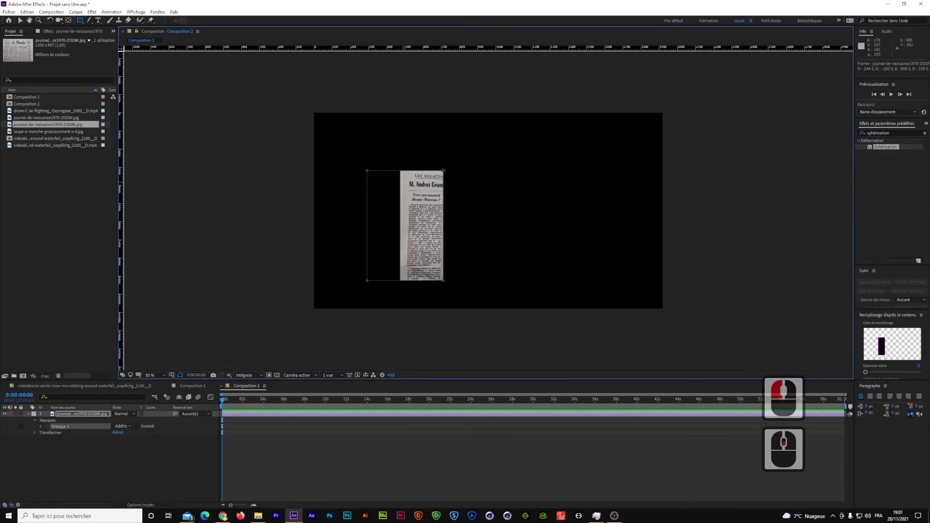
drag(405, 202, 499, 296)
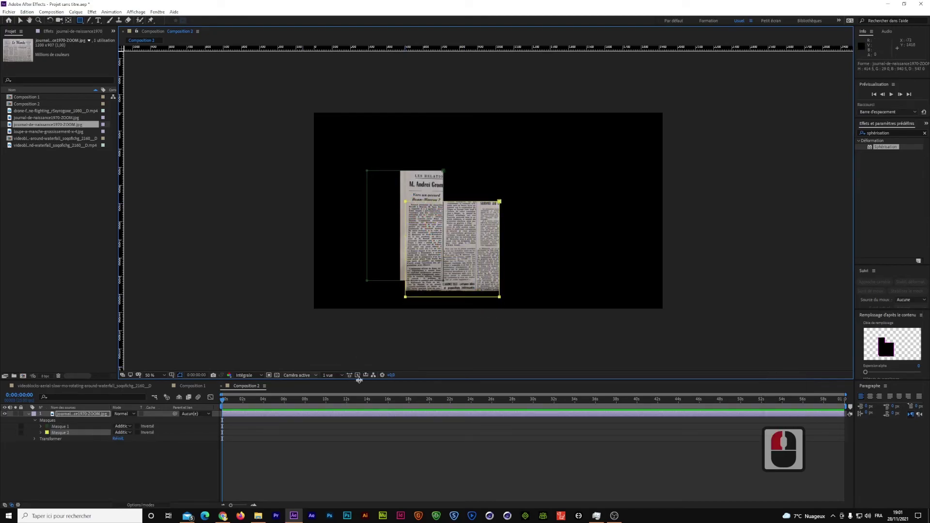
- Set the modes of Masque 1 and Masque 2 on the newspaper layer to Intersection
click(127, 426)
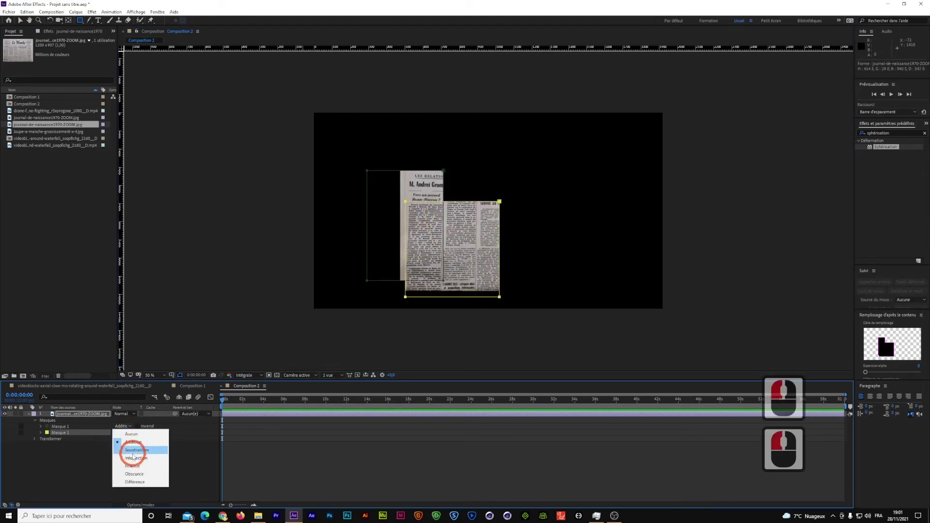
click(127, 439)
click(130, 433)
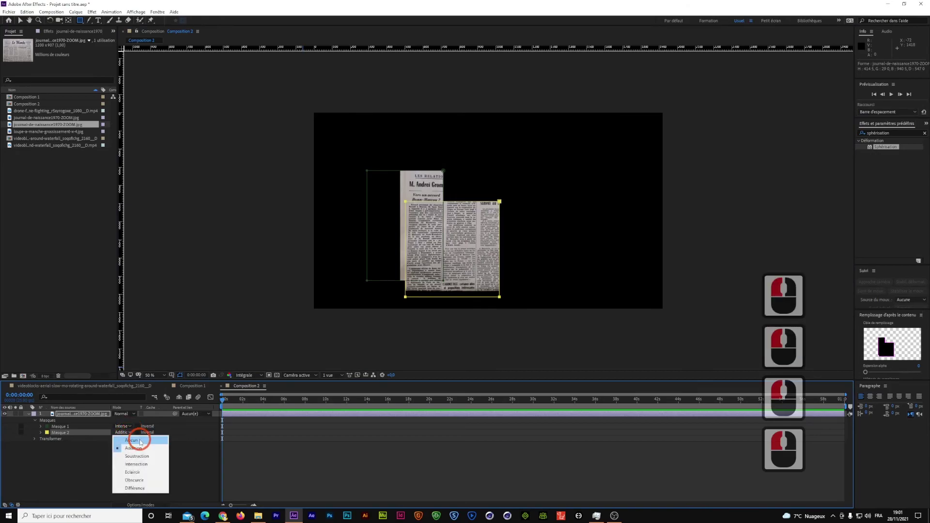
click(151, 465)
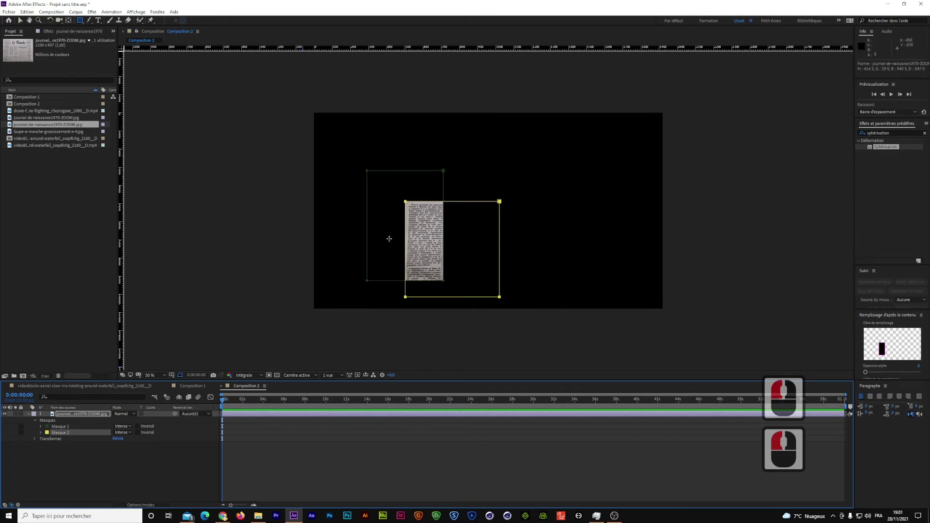
- Set Masque 2 to Soustraction and Masque 1 to Addition
click(124, 433)
click(133, 455)
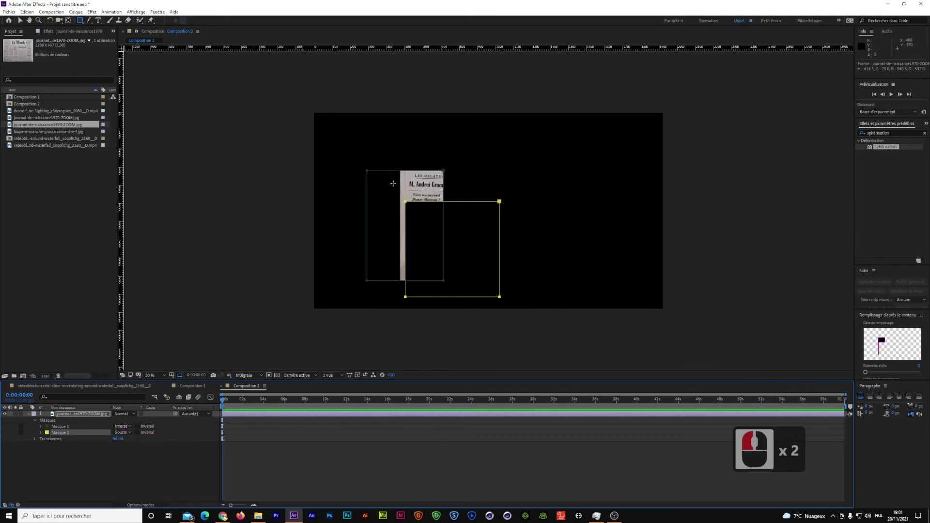
click(129, 427)
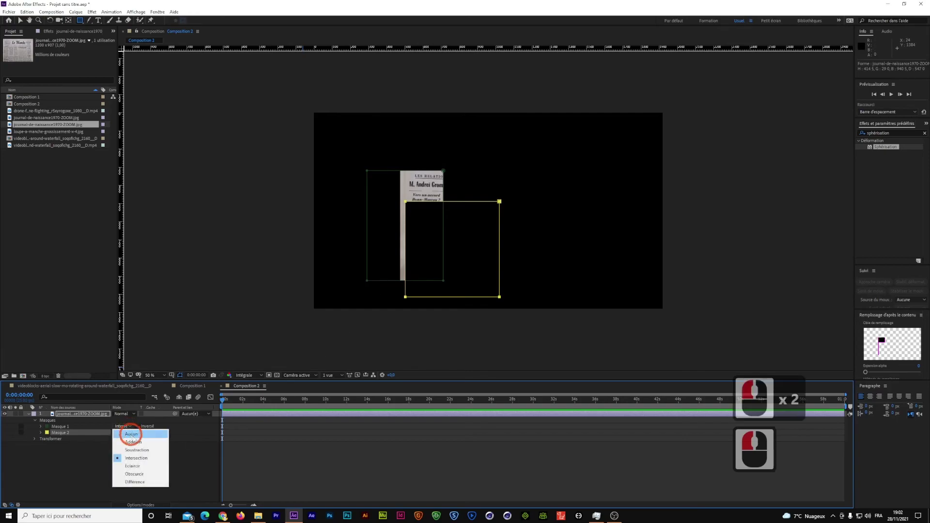
click(147, 443)
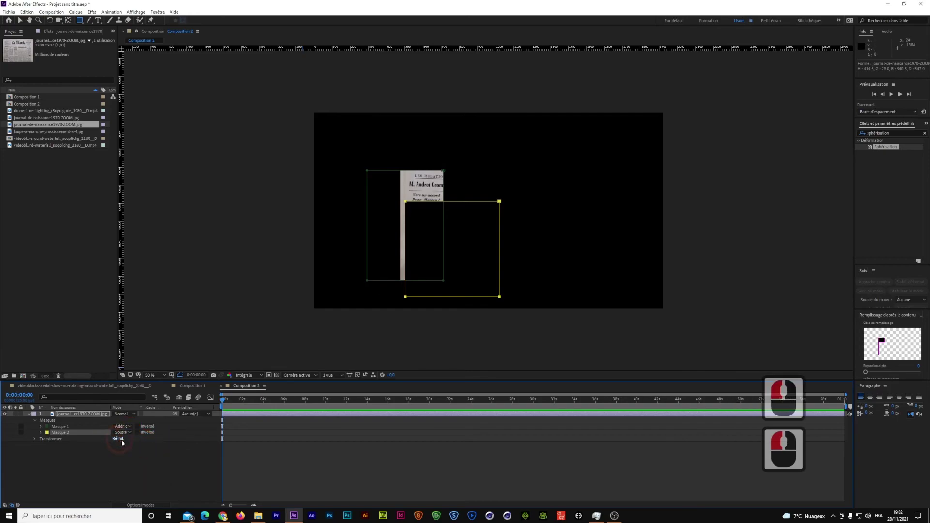
- Return both newspaper masks to Intersection mode, Masque 1 first and Masque 2 second
click(130, 428)
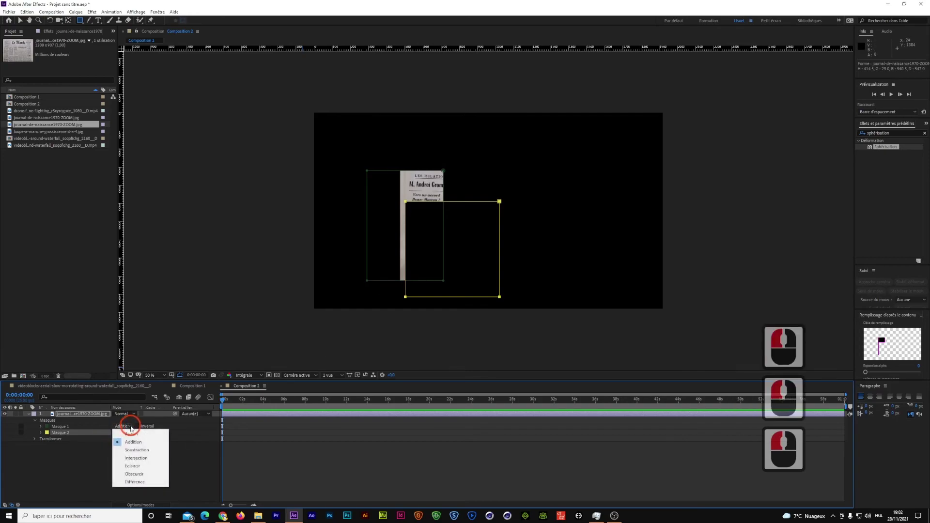
click(136, 458)
click(130, 433)
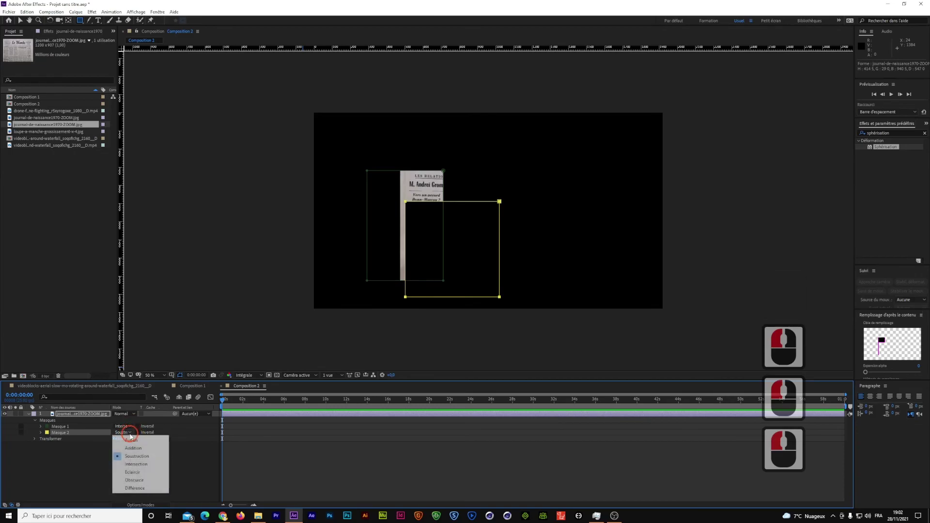
click(133, 465)
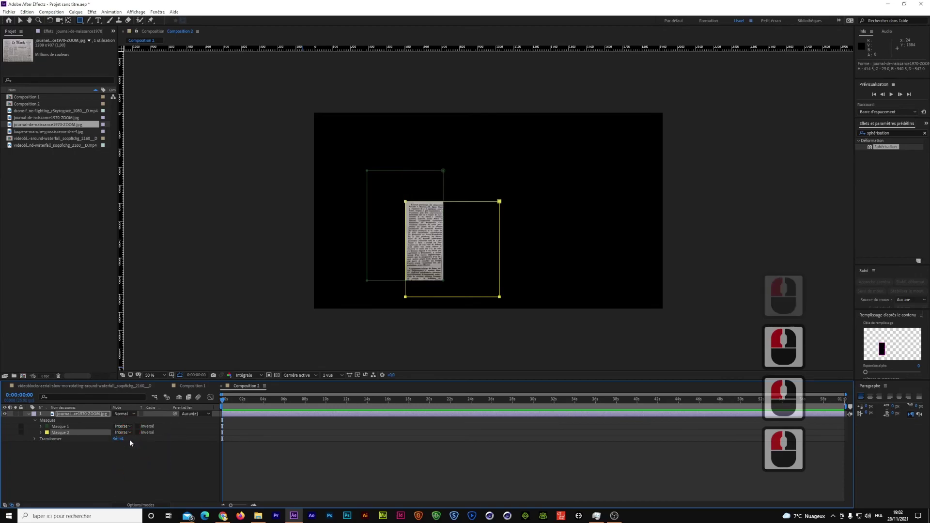
- Switch Masque 1 to Addition and on to Éclaircir, and set Masque 2 to Obscurcir
click(132, 426)
click(134, 443)
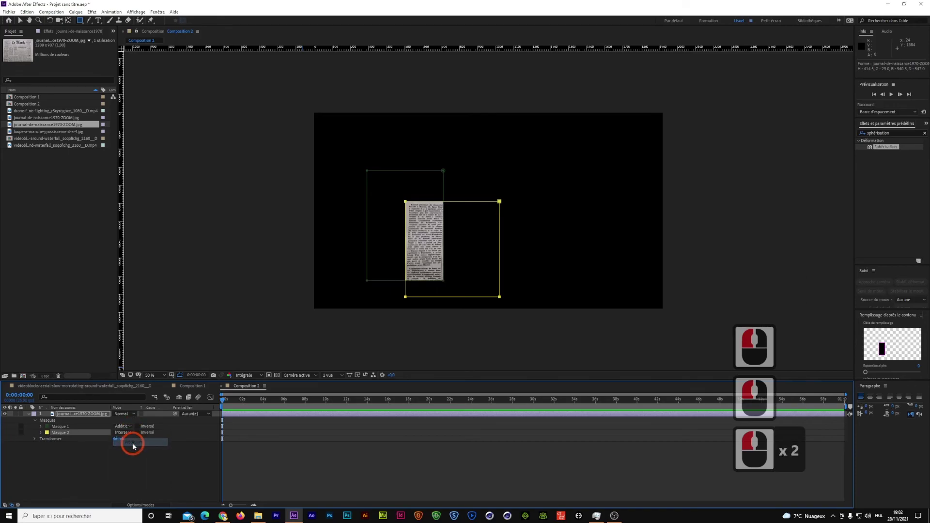
click(127, 426)
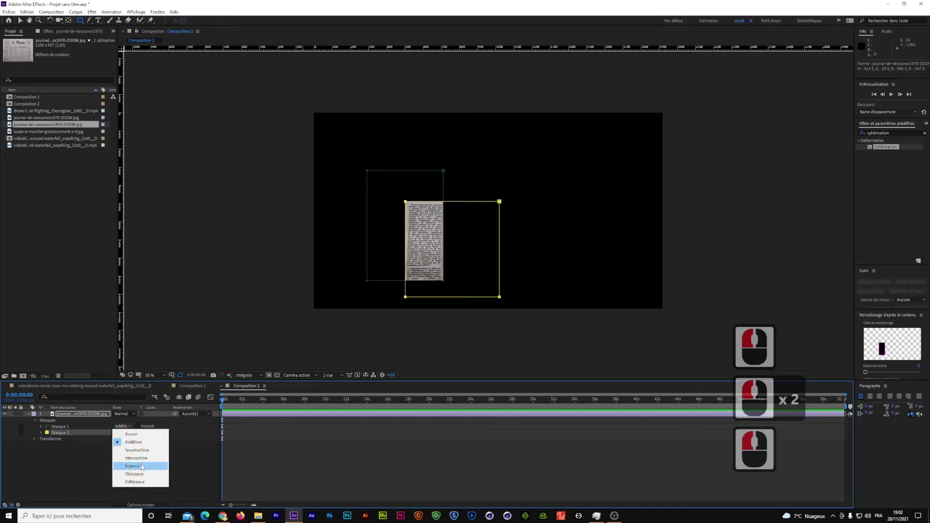
click(140, 466)
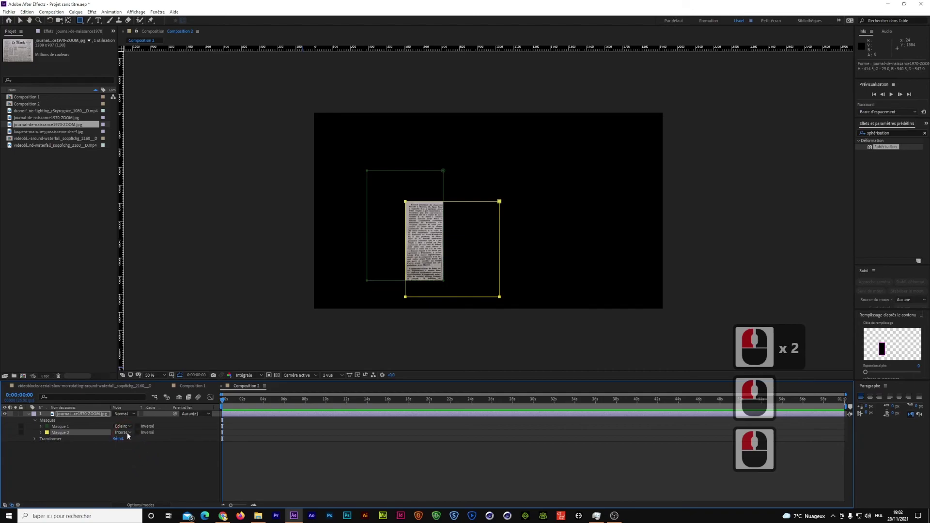
click(127, 432)
click(135, 480)
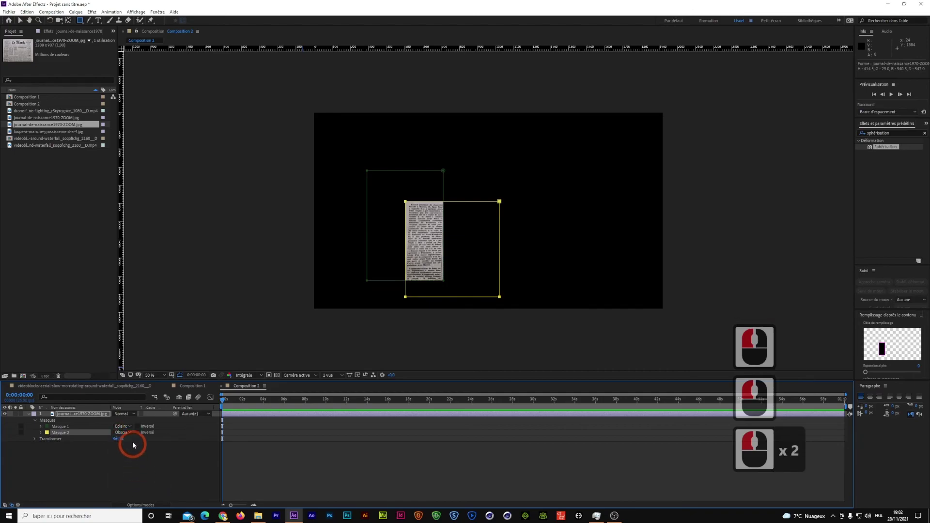
- Set Masque 1 to Obscurcir, leave Masque 2's mode as it is, and clear the layer selection
click(131, 426)
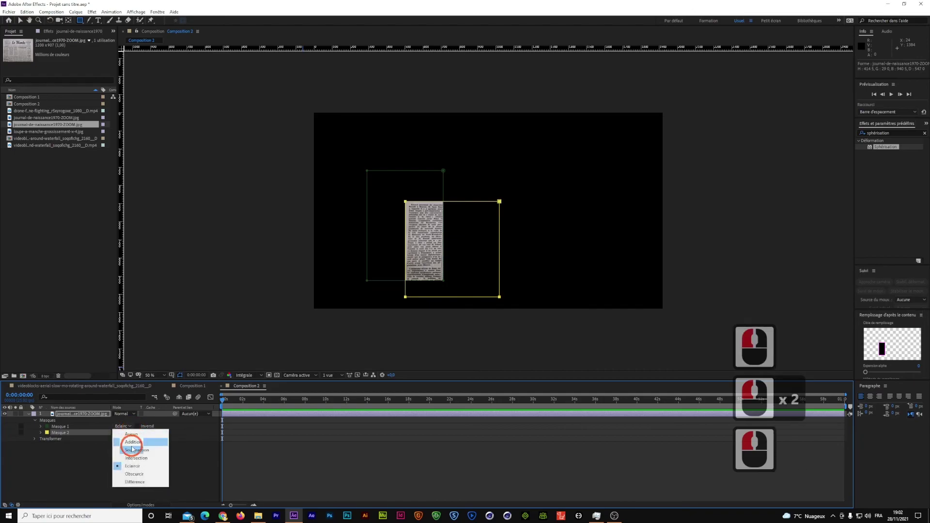
click(135, 475)
click(123, 432)
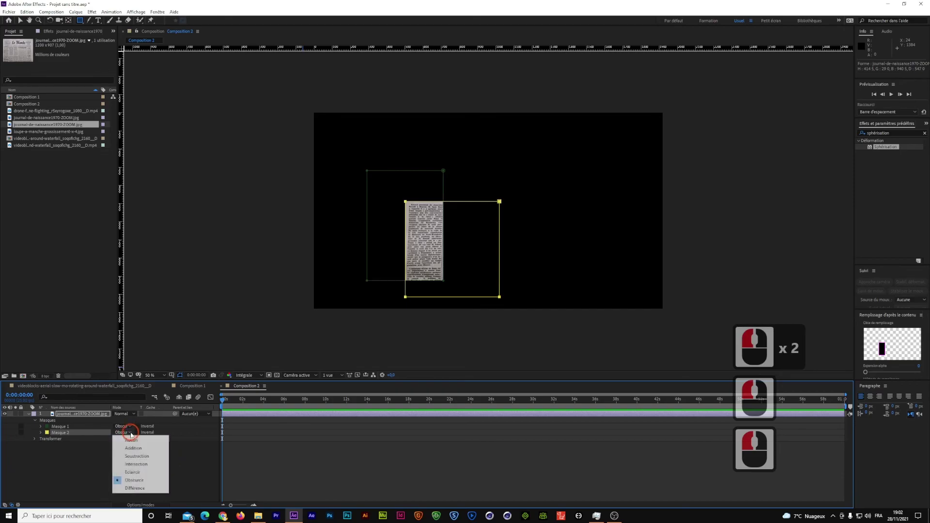
click(195, 455)
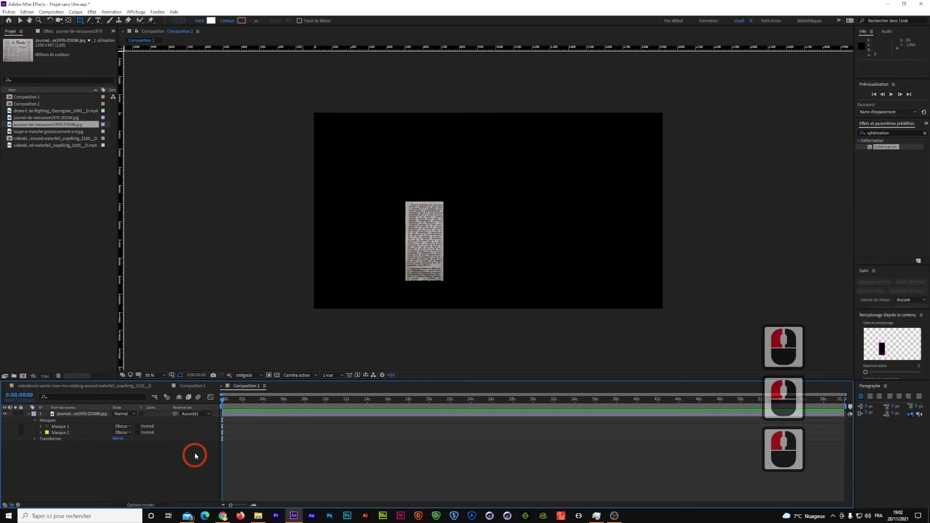
- Delete both masks and remove the newspaper layer from Composition 2
click(53, 421)
key(Delete)
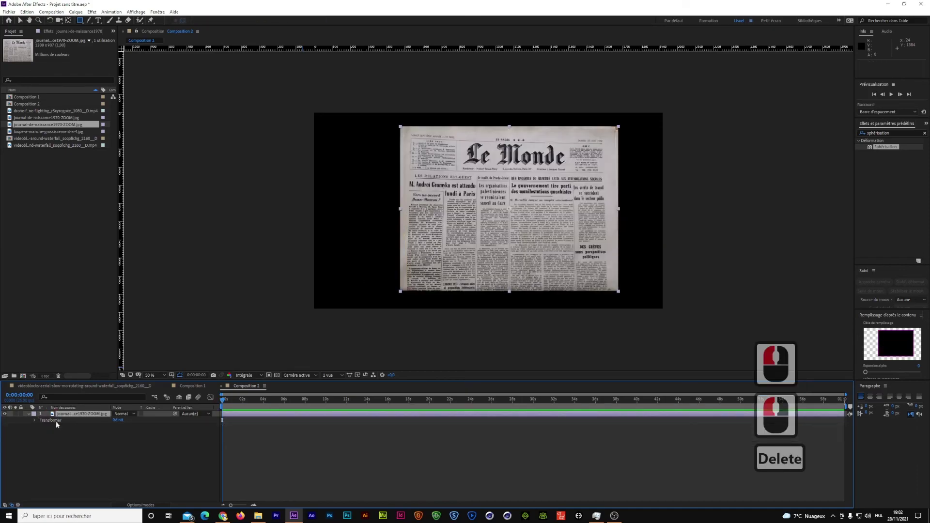
click(69, 415)
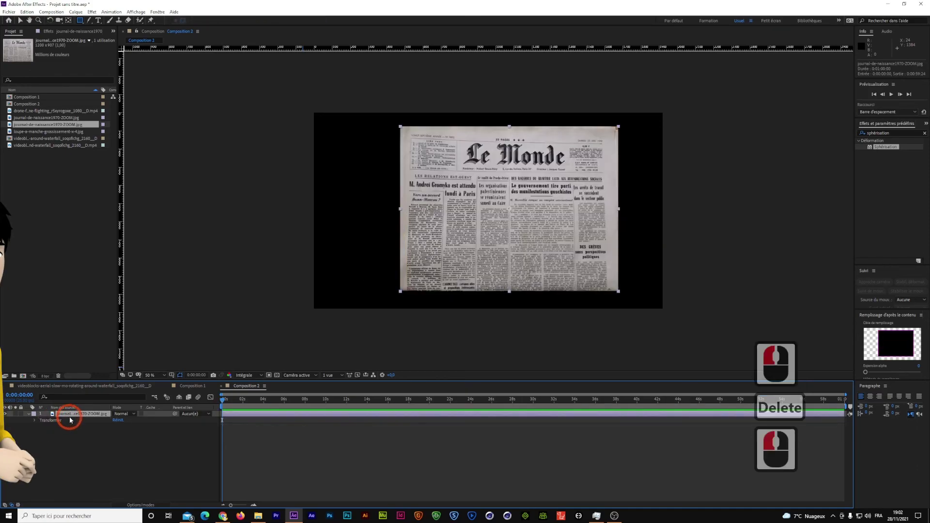
key(Delete)
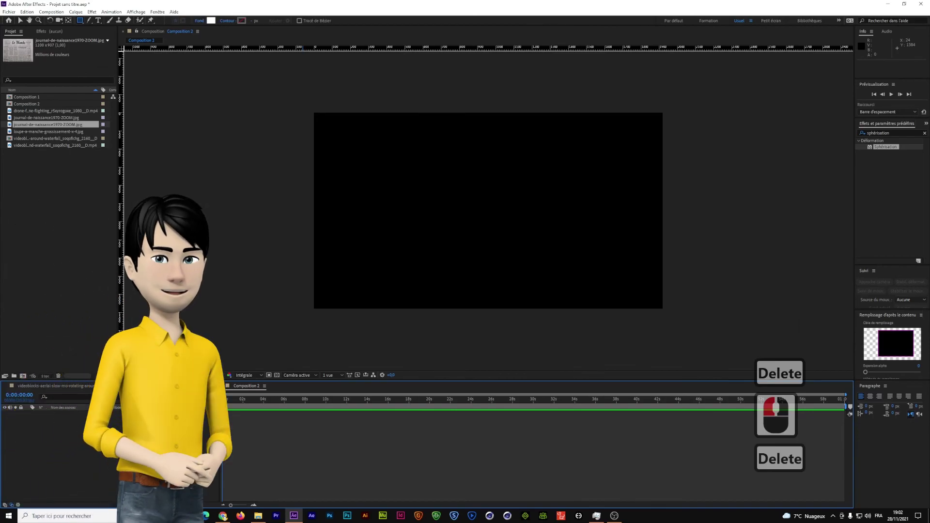
- Place journal-de-naissance1970-ZOOM.jpg at the centre of Composition 2, draw a rectangular mask over its middle, and expand the mask's properties
drag(41, 127, 489, 208)
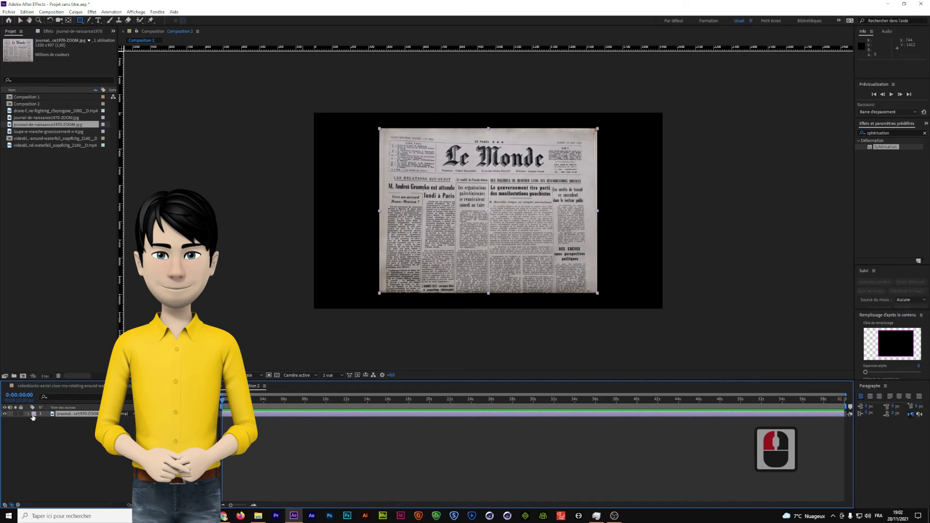
drag(415, 201, 512, 257)
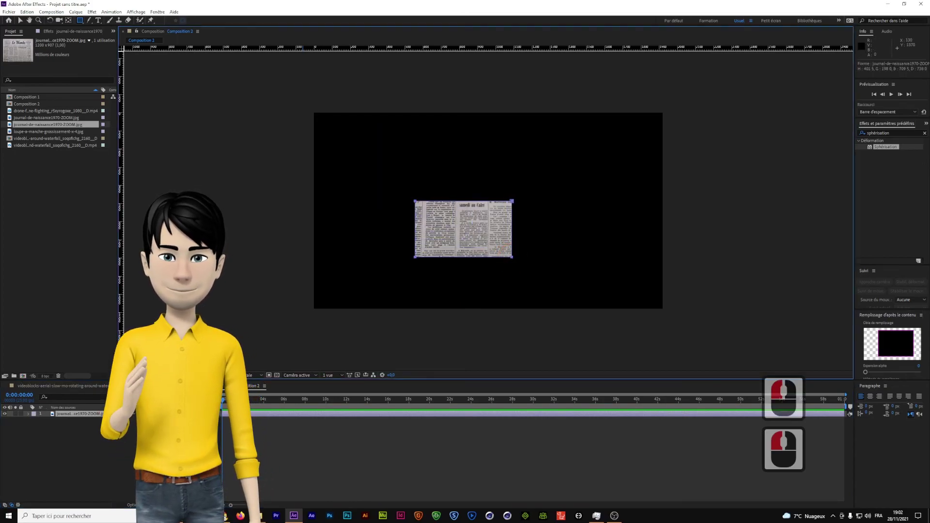
click(42, 426)
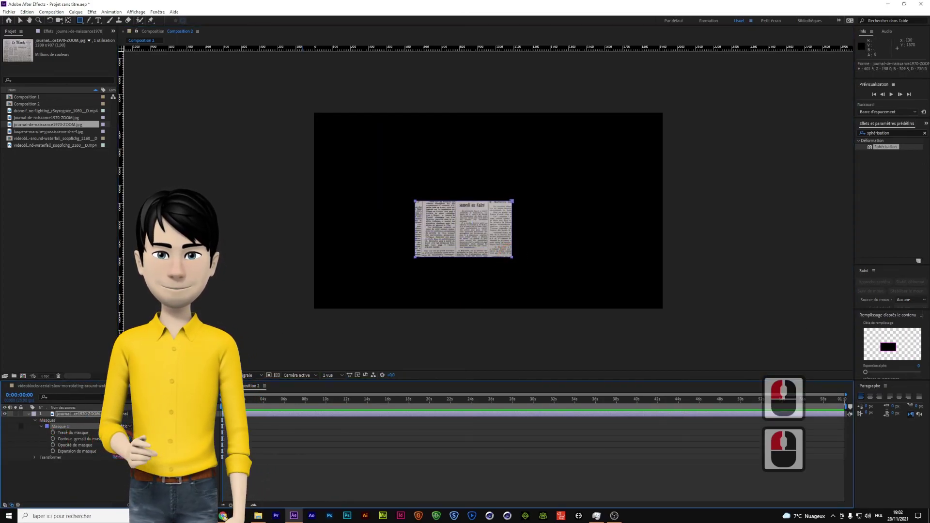
- Try the Éclaircir and Obscurcir modes on Masque 1 in turn, finishing with Différence
click(125, 426)
click(124, 466)
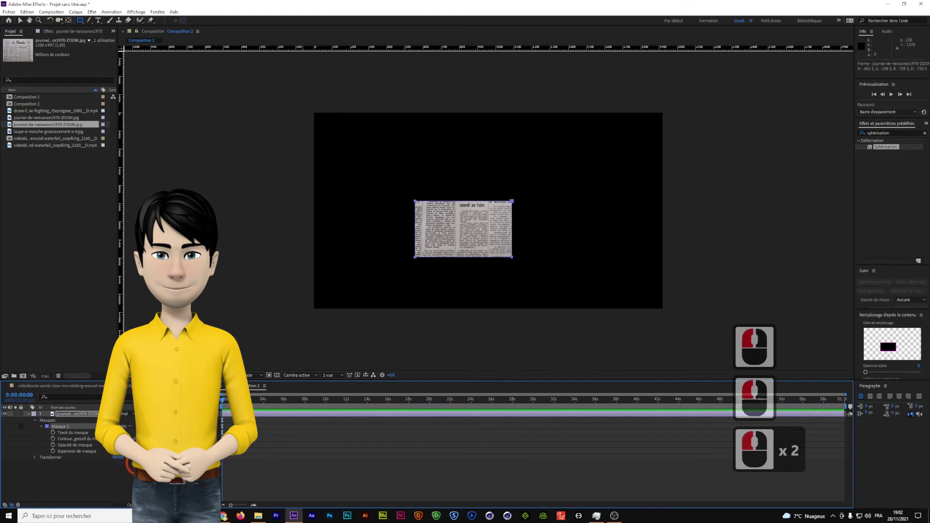
click(130, 429)
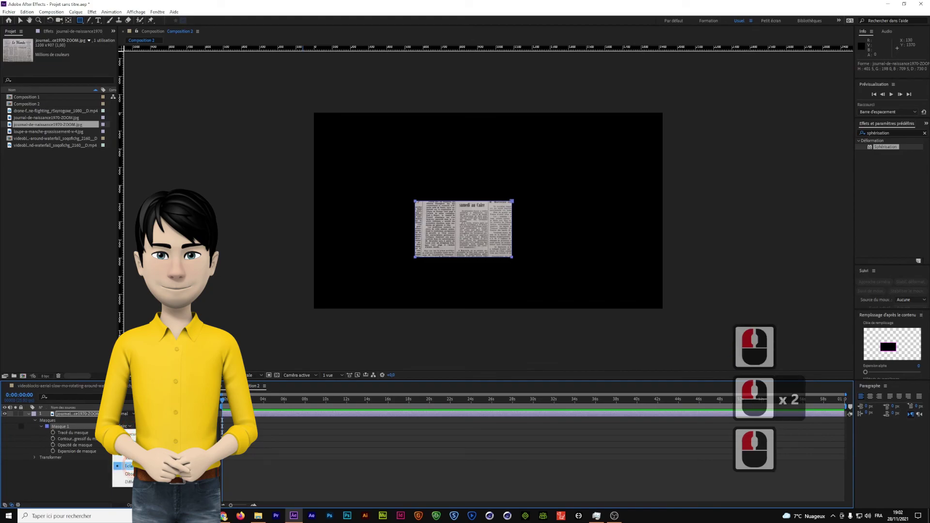
click(128, 474)
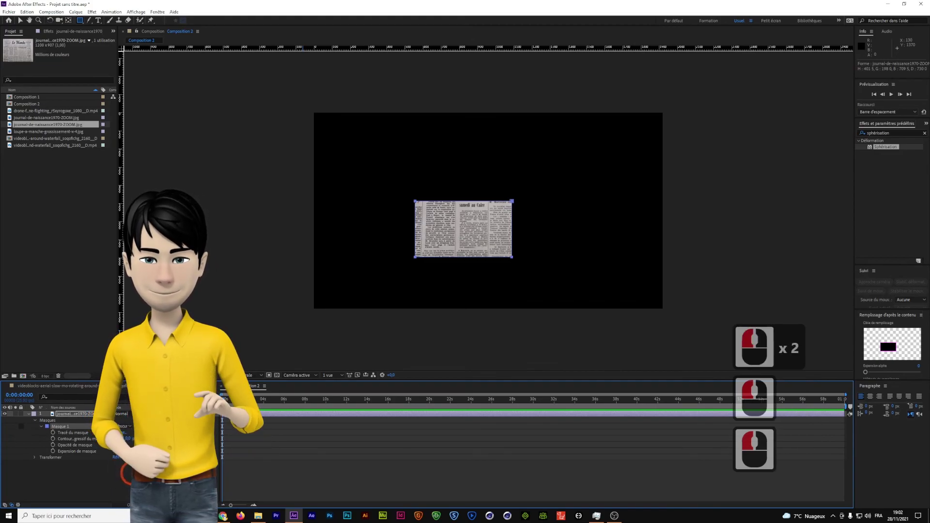
click(128, 426)
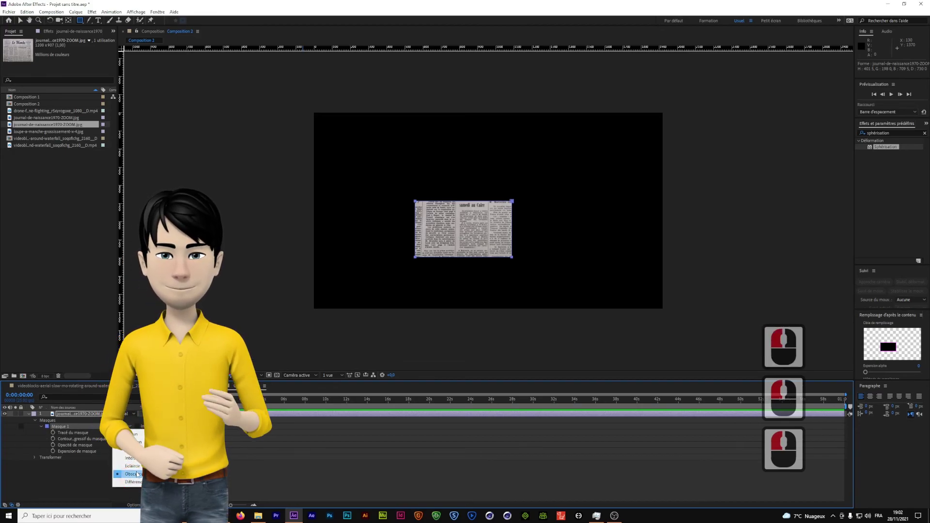
click(128, 482)
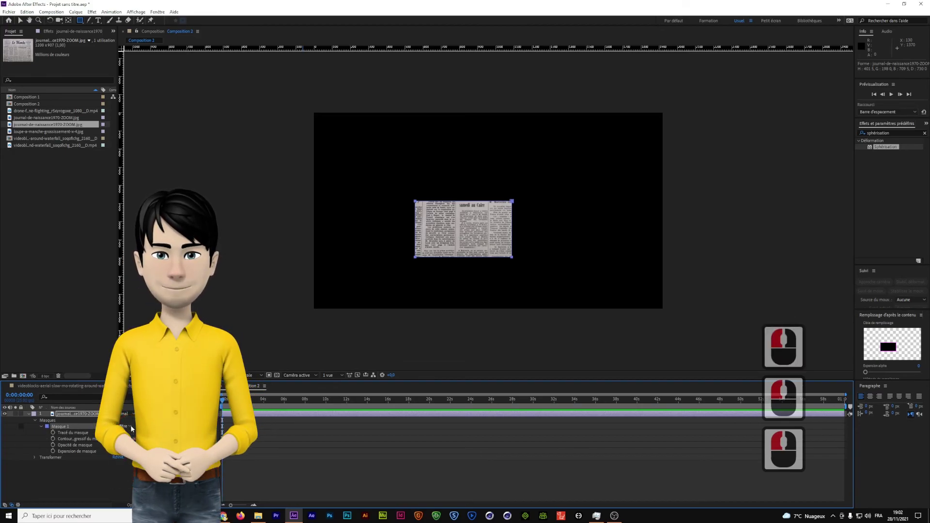
- Collapse the mask's properties and delete the masked newspaper layer from the composition
click(42, 427)
double_click(85, 416)
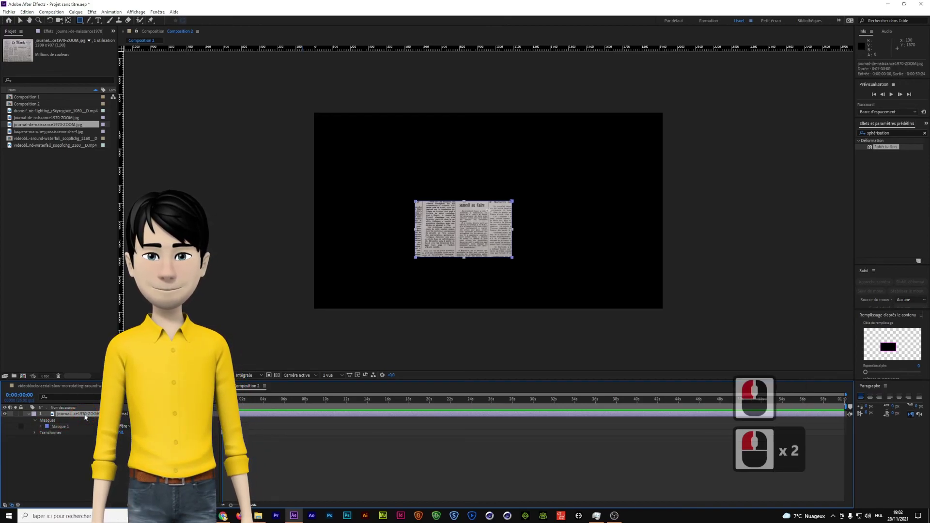
key(Delete)
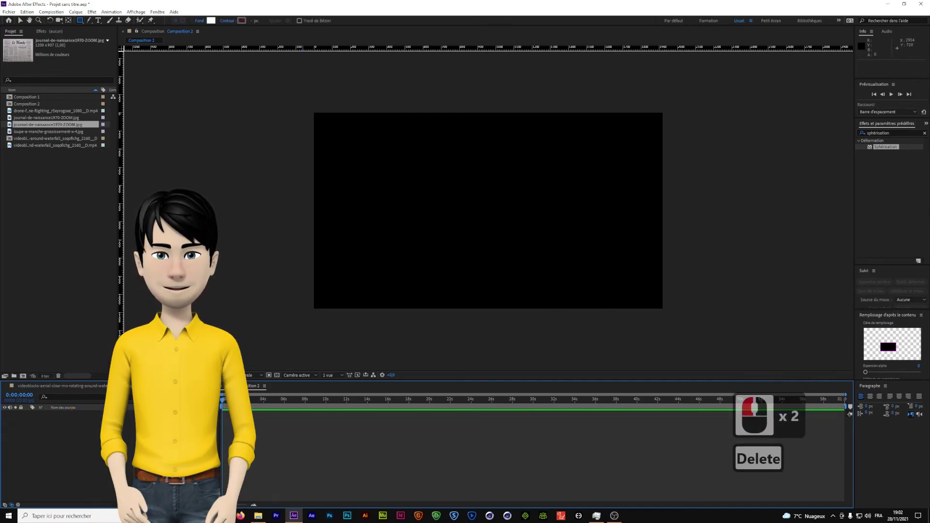
click(614, 516)
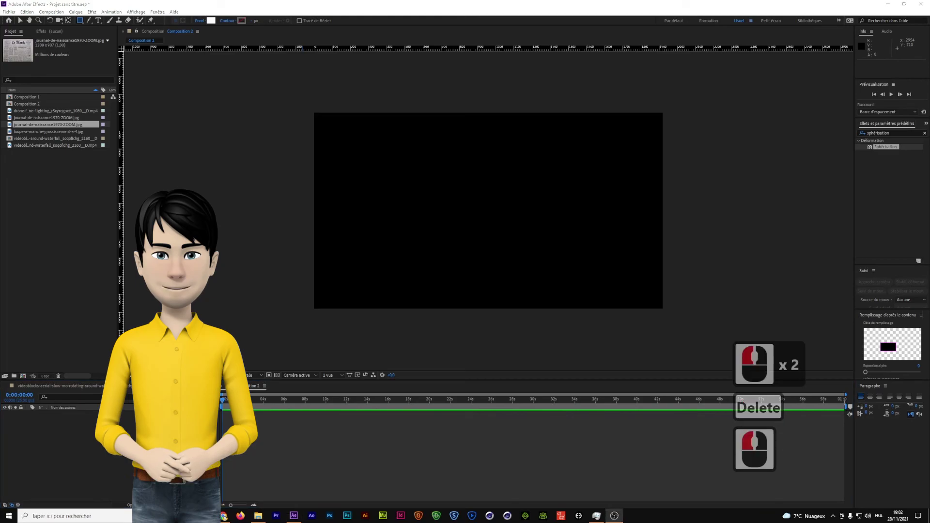